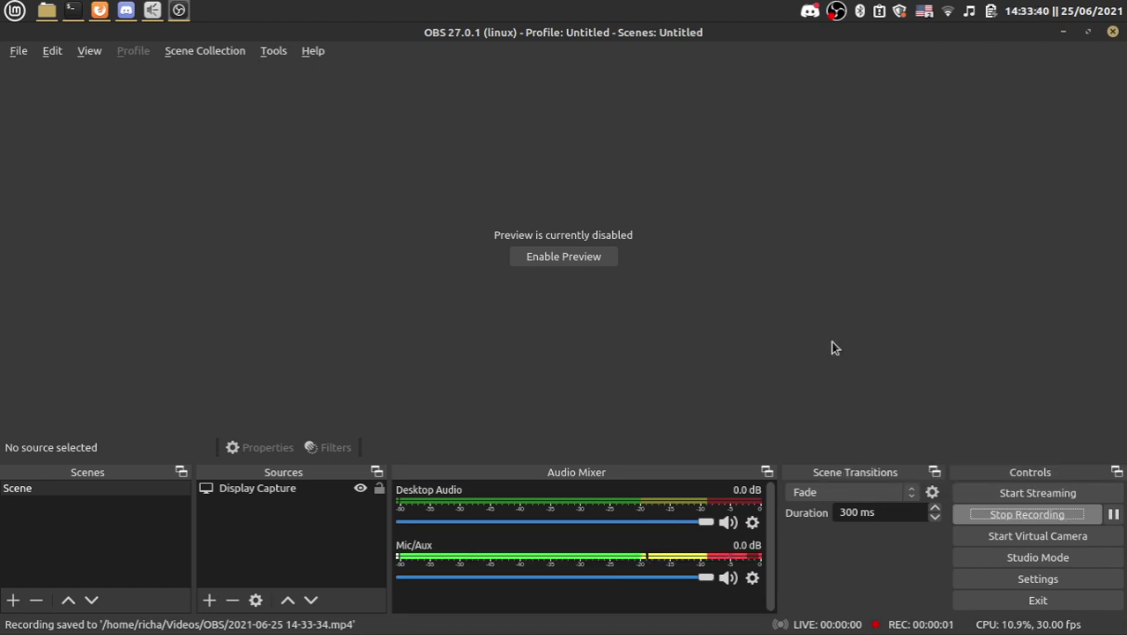
Switch to Firefox and go through the Grapejuice GitLab page to the "Debian 10 and similar" installation guide.
key("alt+Tab")
scroll(650, 330, "up", 2)
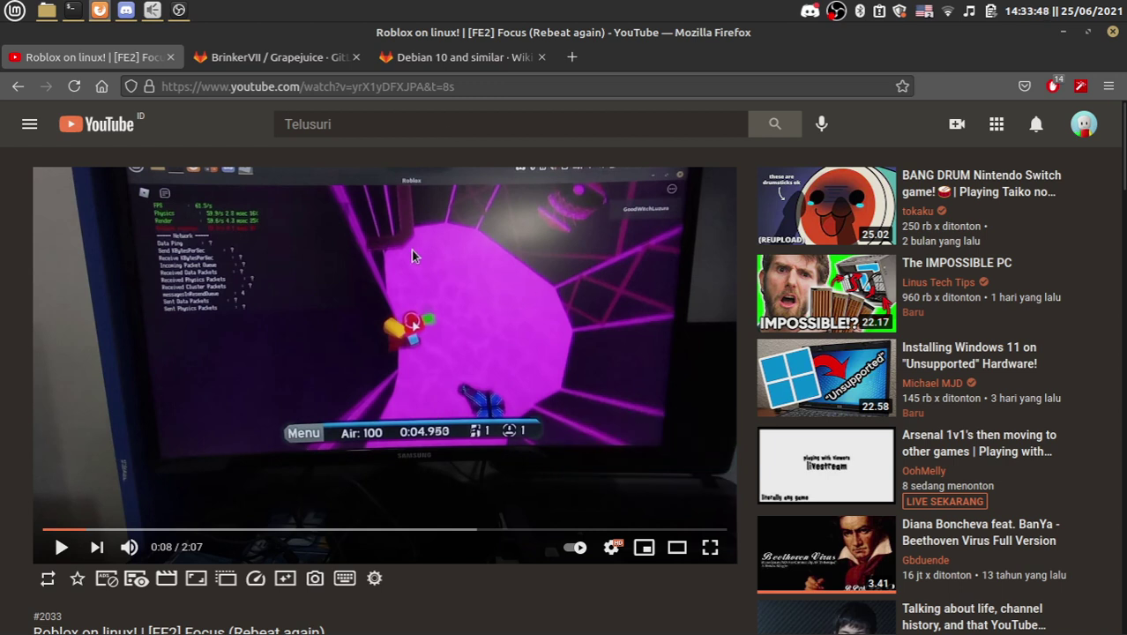
left_click(270, 58)
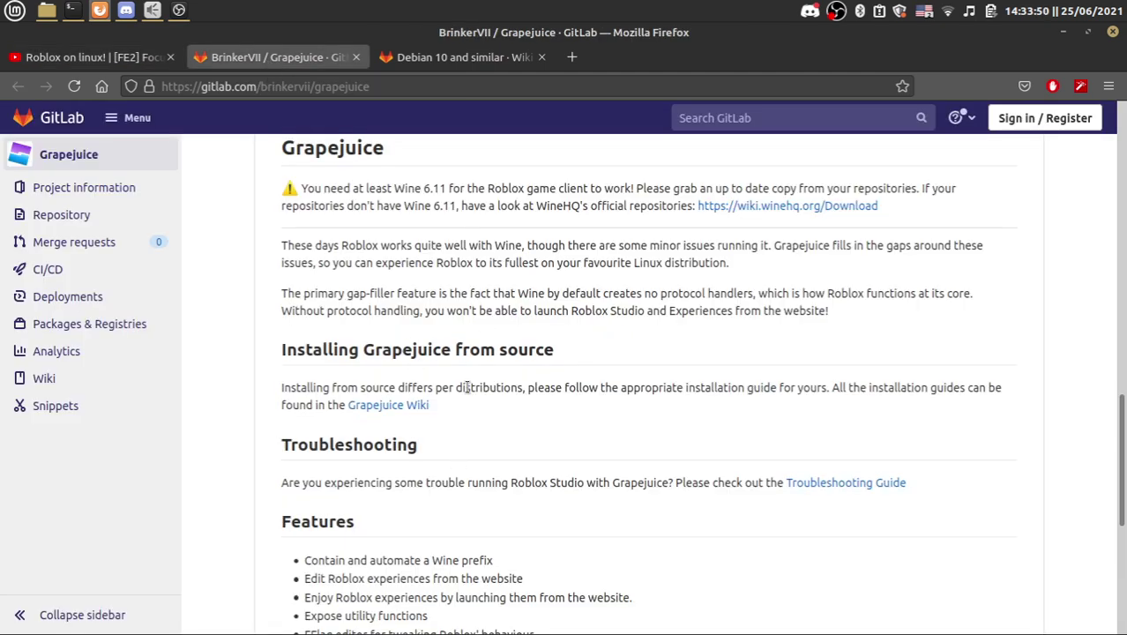
left_click_drag(380, 250, 383, 257)
left_click(388, 258)
left_click(424, 63)
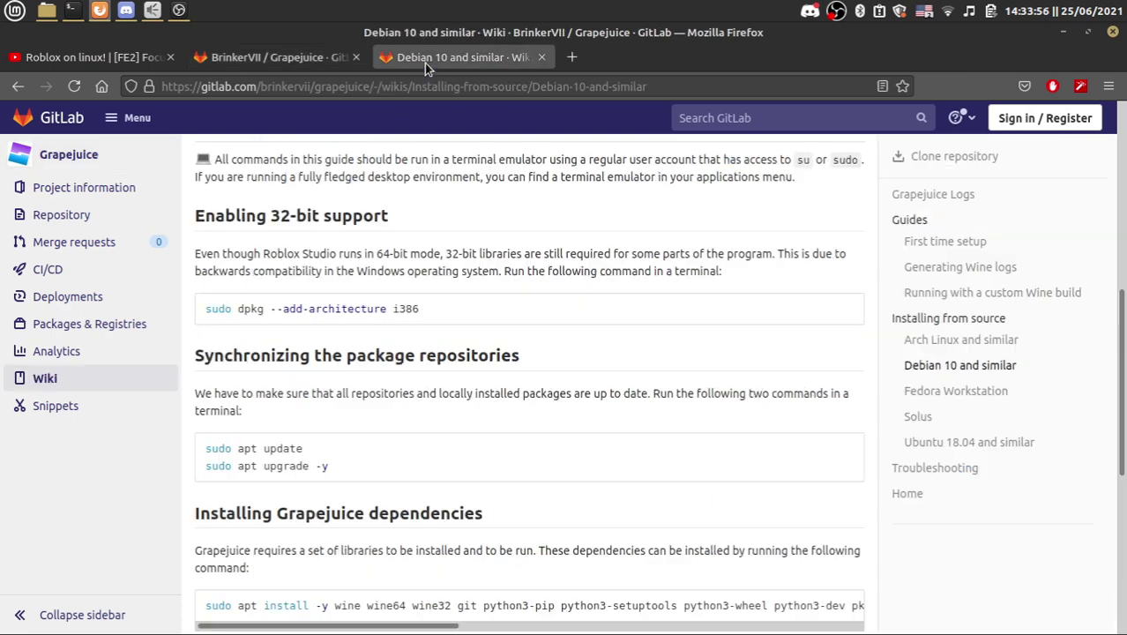
Copy the 32-bit support command "sudo dpkg --add-architecture i386" from the guide into the terminal and run it, entering the sudo password.
triple_click(408, 307)
key("alt+Tab")
key("alt+Tab")
middle_click(409, 309)
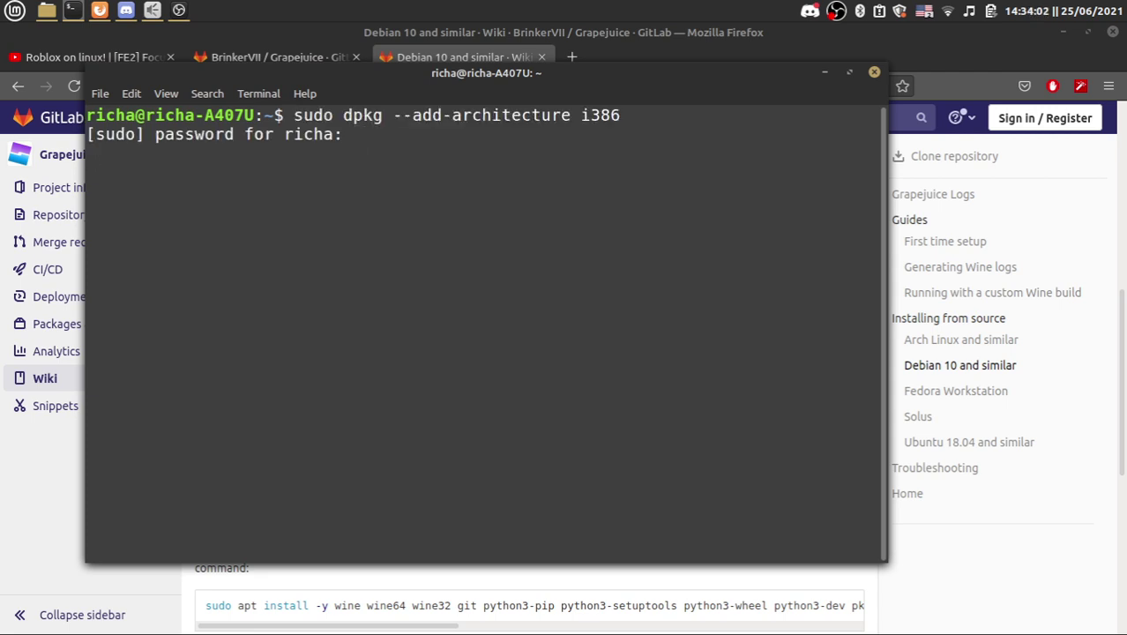
key("Return")
key("ctrl+c")
key("Up")
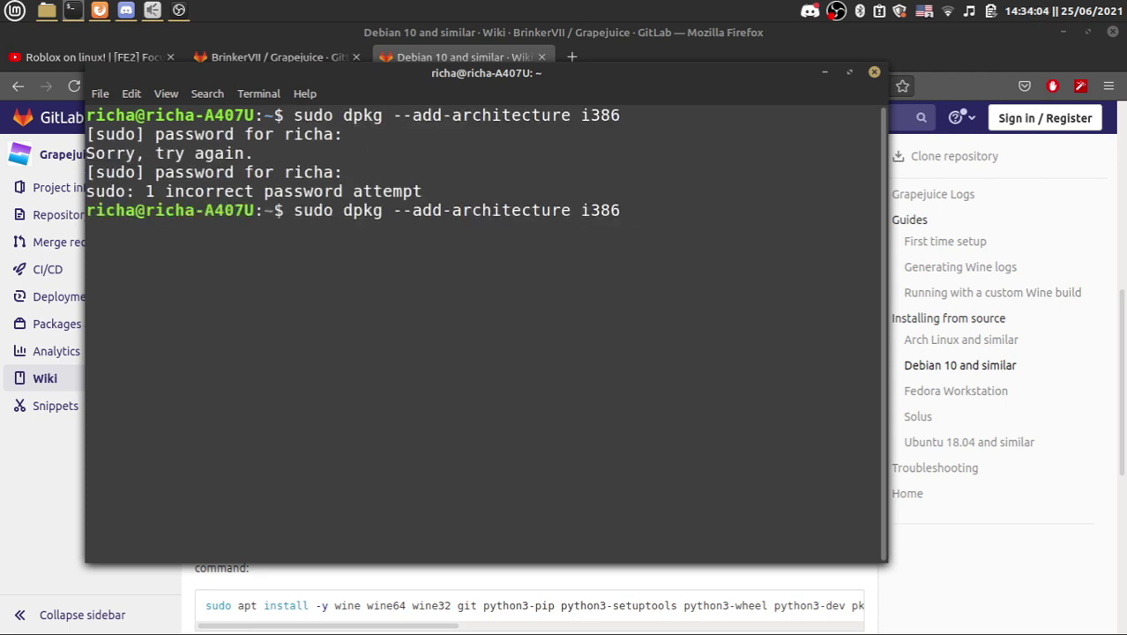
key("Return")
type("****")
key("Return")
Run the guide's package repository refresh command "sudo apt update" in the terminal.
key("alt+Tab")
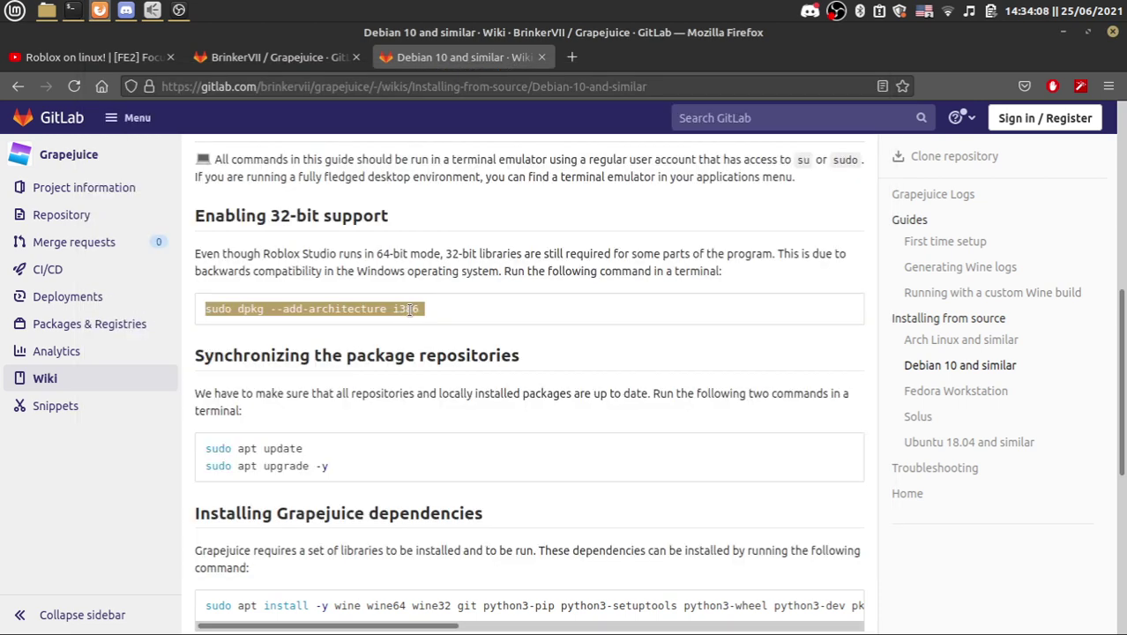
left_click(343, 475)
key("alt+Tab")
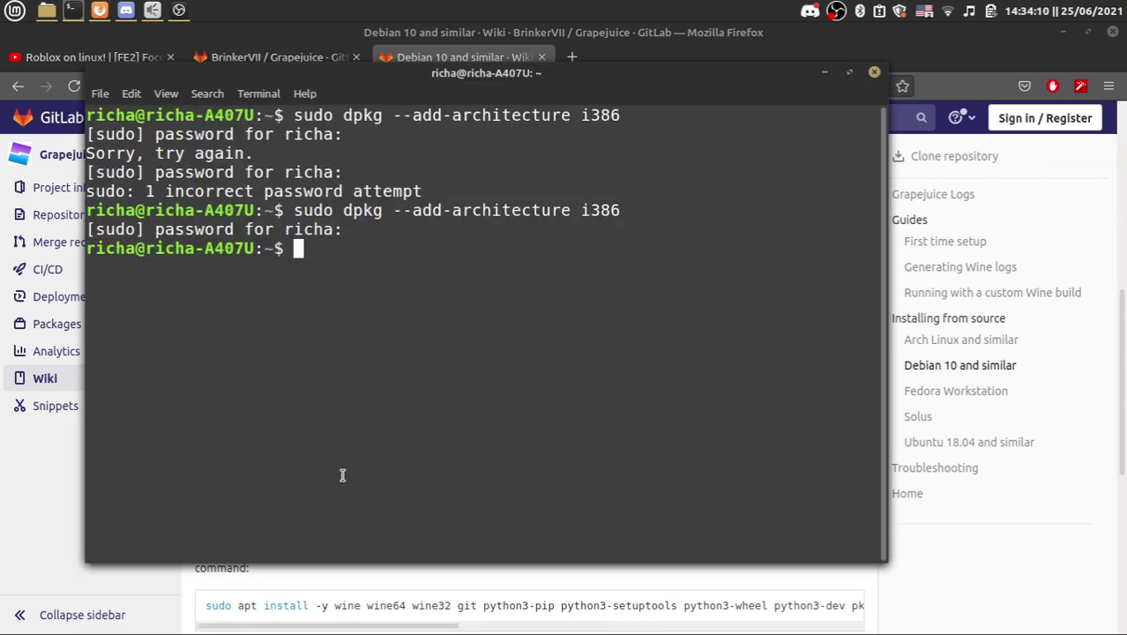
type("sudo apt updage")
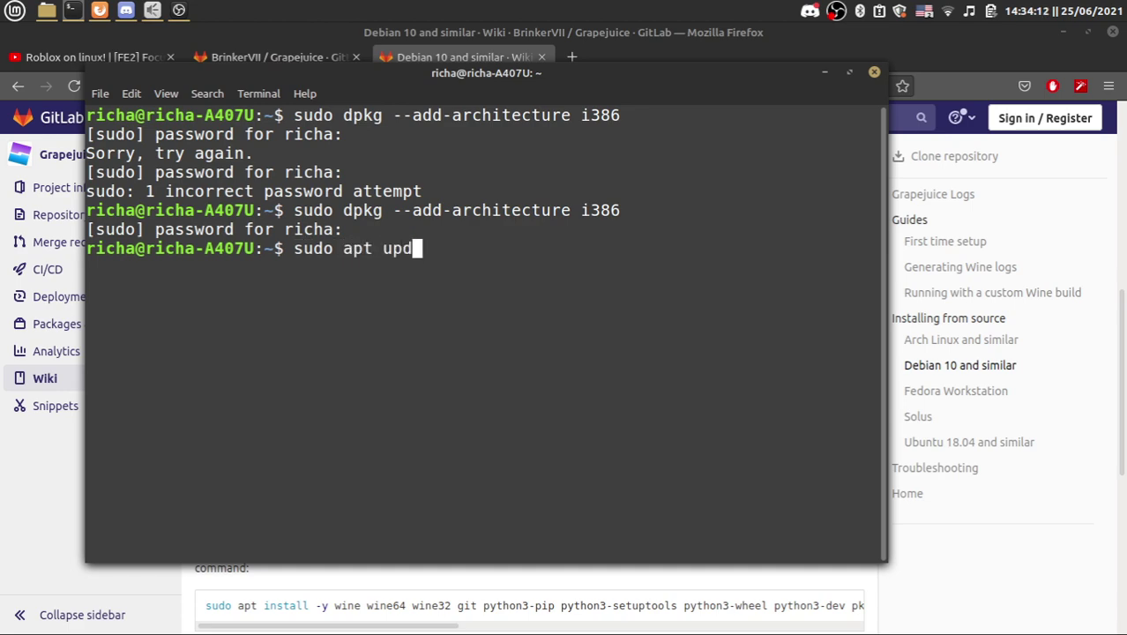
key("BackSpace")
key("BackSpace")
type("te")
key("Return")
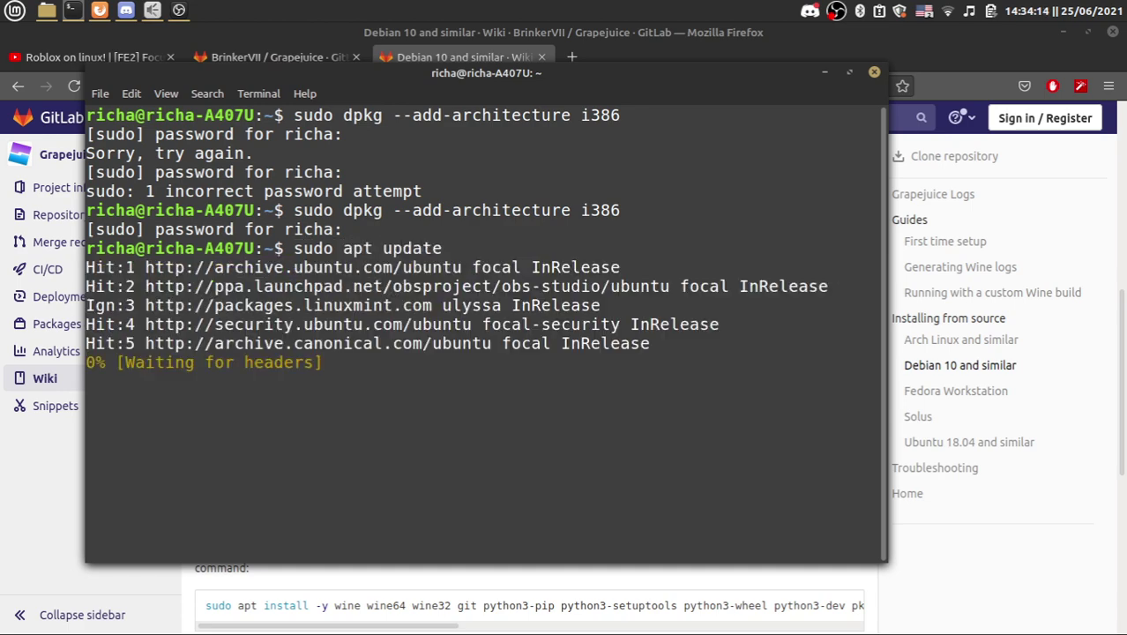
Return to the guide in Firefox and read through its upgrade, dependency and Grapejuice installation commands.
key("alt+Tab")
scroll(342, 481, "down", 3)
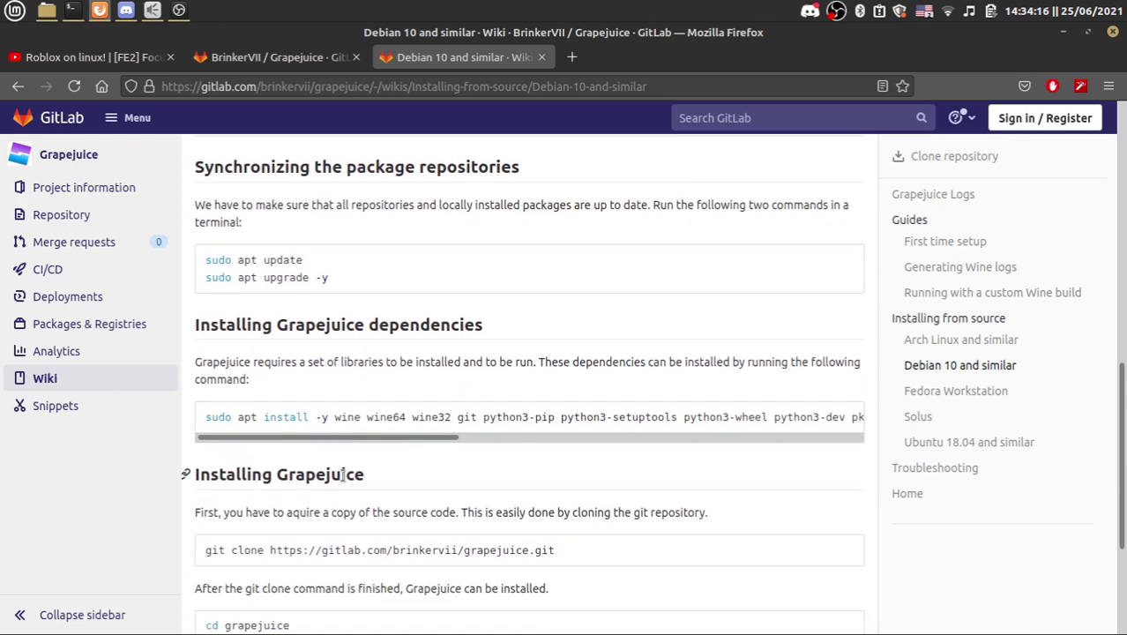
scroll(410, 532, "up", 1)
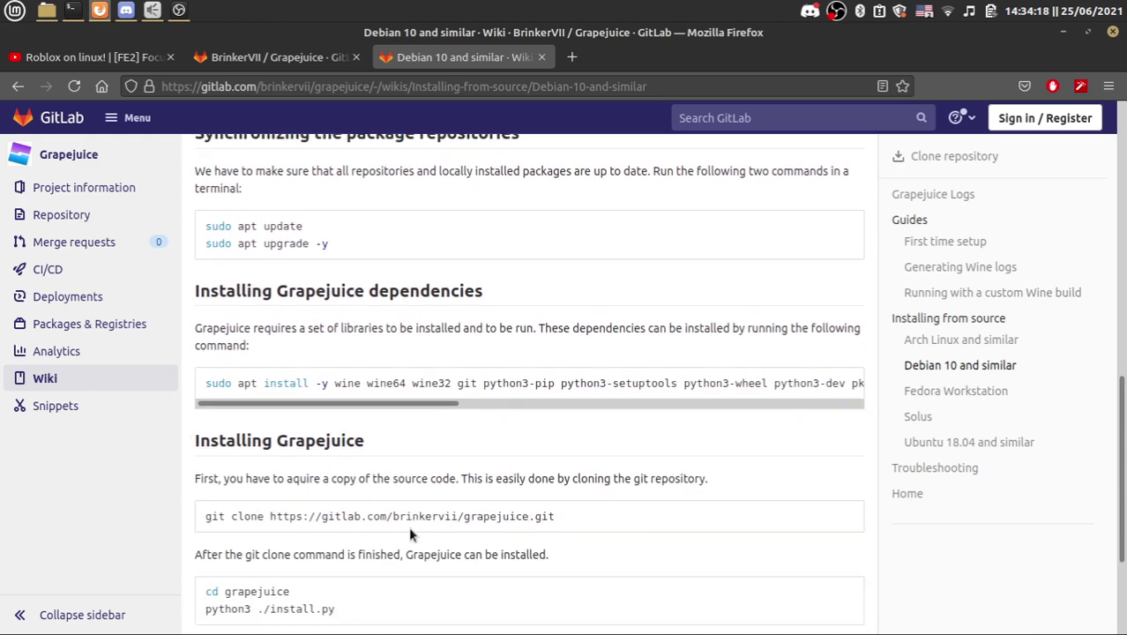
scroll(410, 532, "down", 3)
scroll(410, 533, "up", 2)
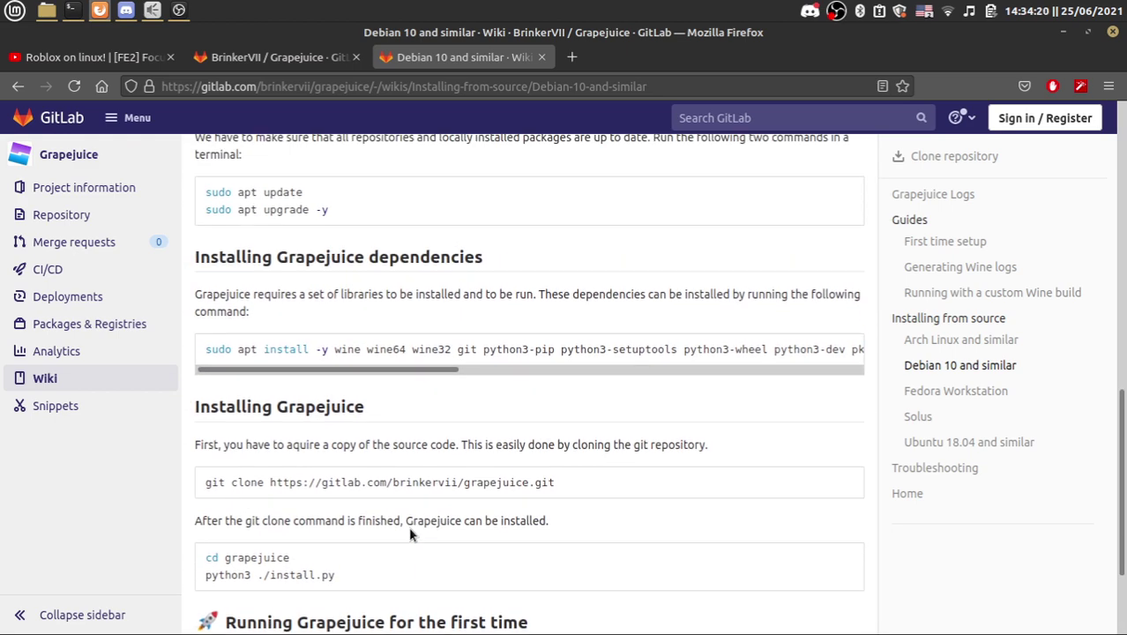
scroll(409, 532, "down", 2)
scroll(409, 531, "up", 7)
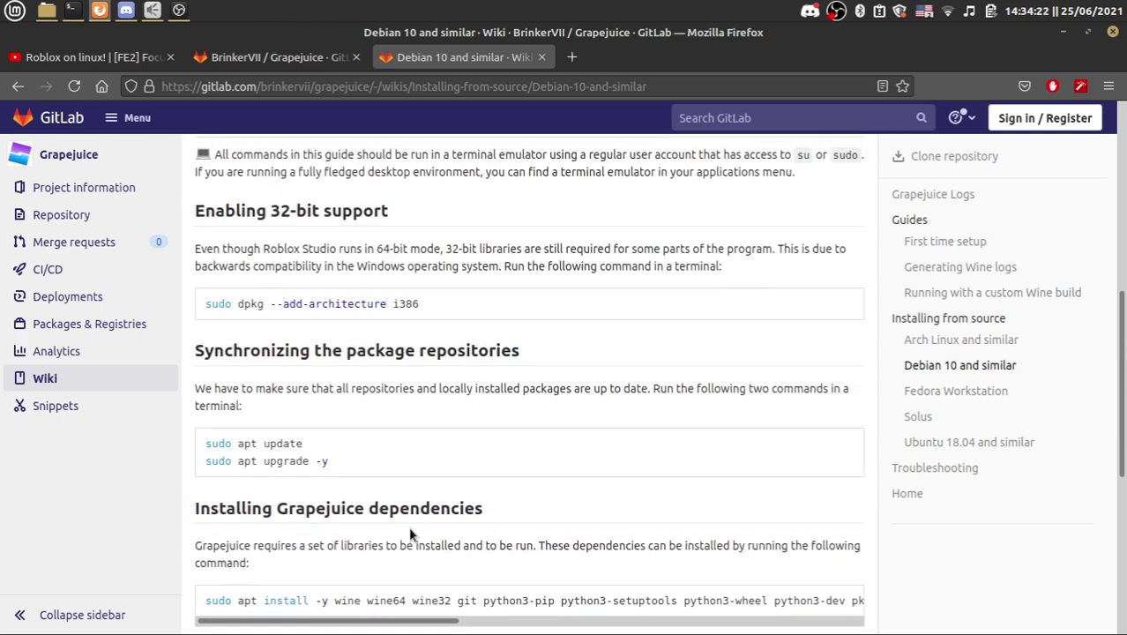
scroll(408, 531, "down", 2)
Switch to OBS, pause the screen recording while the installation commands run, and resume it.
key("alt+Tab")
key("Tab")
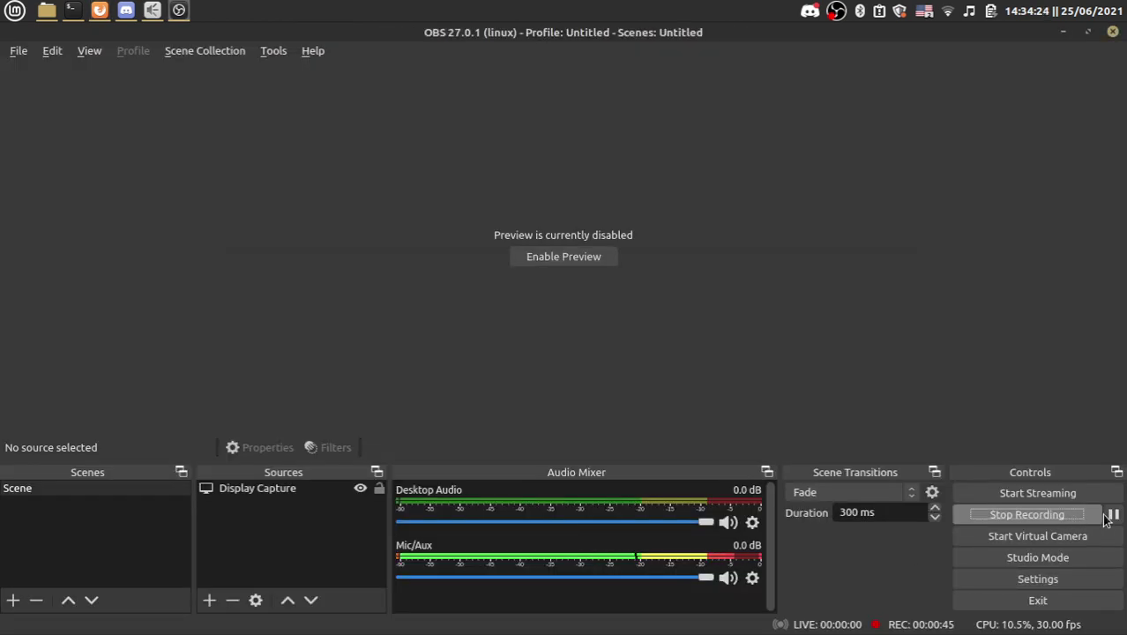
left_click(1112, 517)
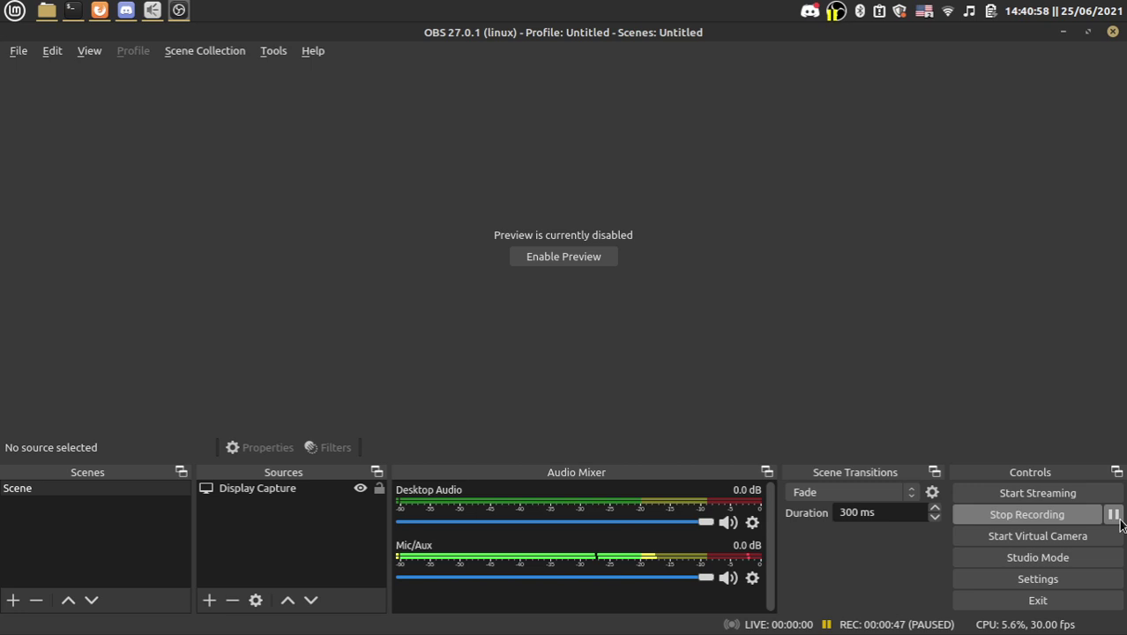
left_click(1117, 519)
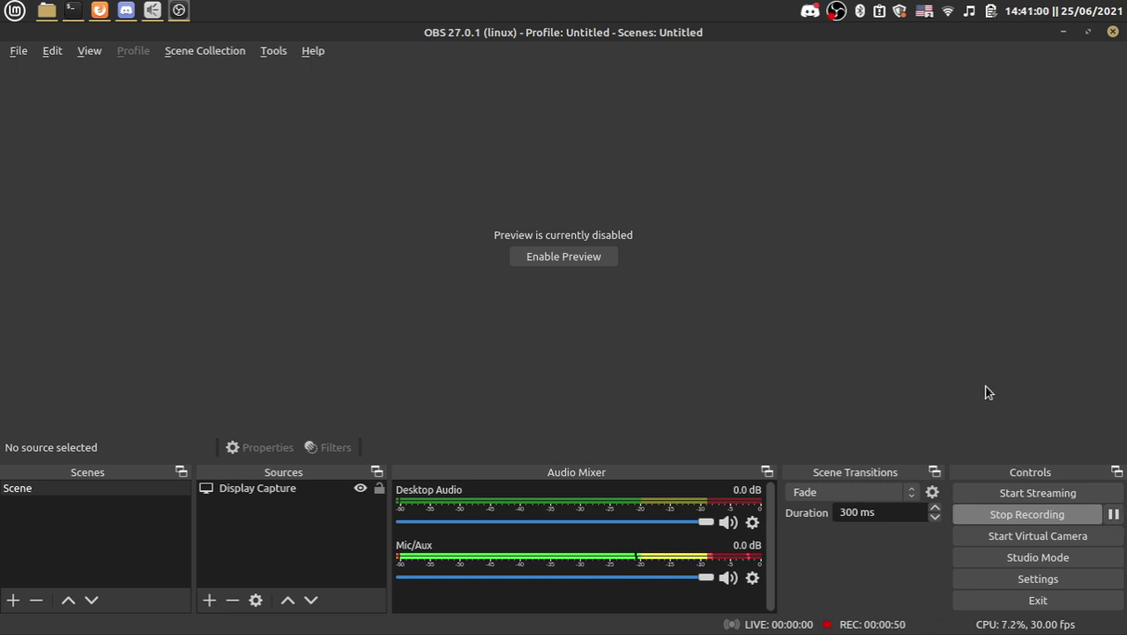
Switch to the terminal and check the progress of the Grapejuice installation log.
key("alt+Tab")
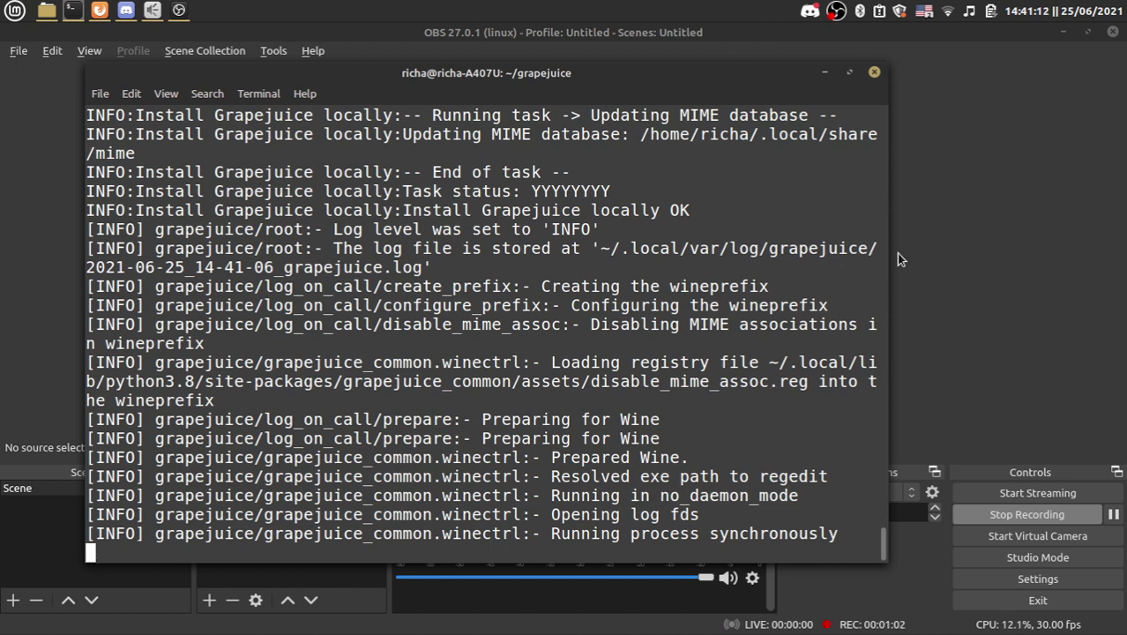
left_click(984, 380)
key("alt+Tab")
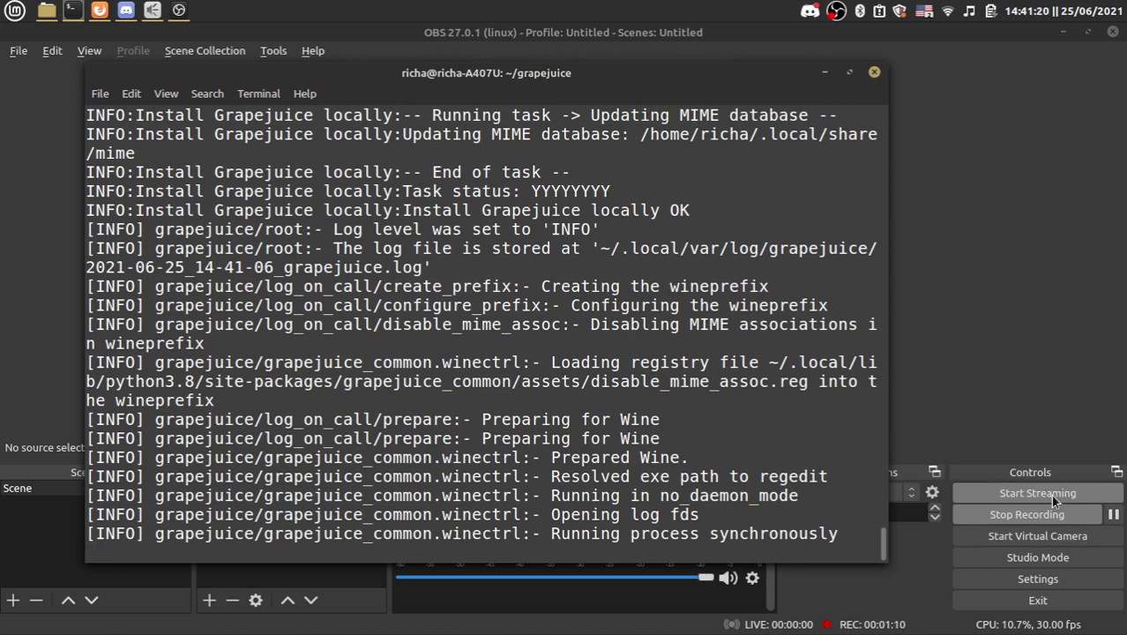
key("alt+Tab")
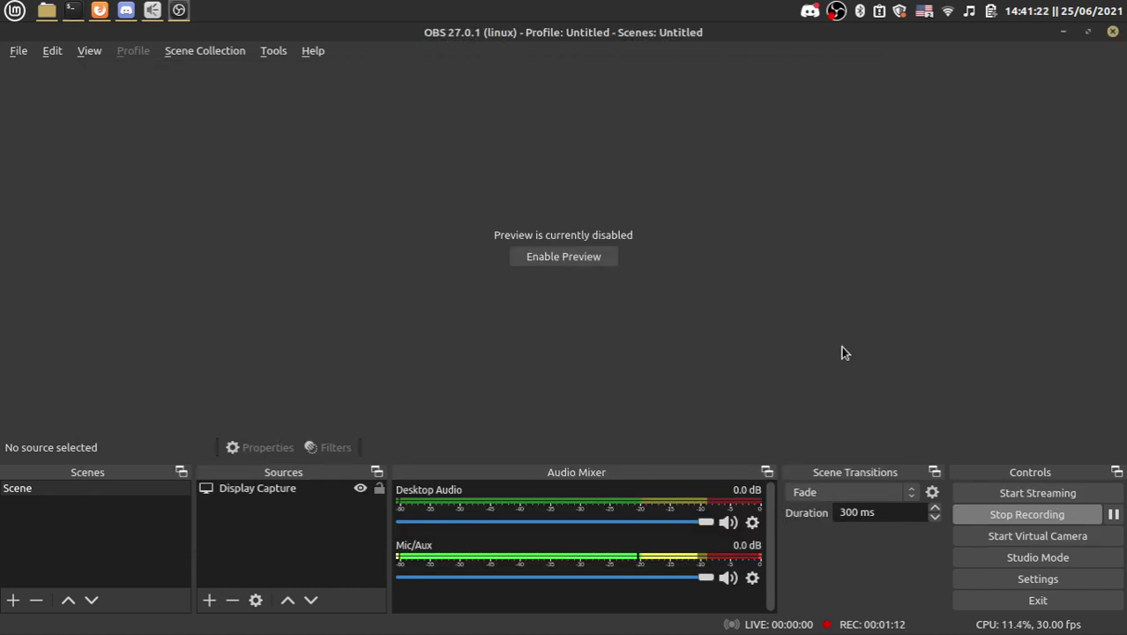
key("alt+Tab")
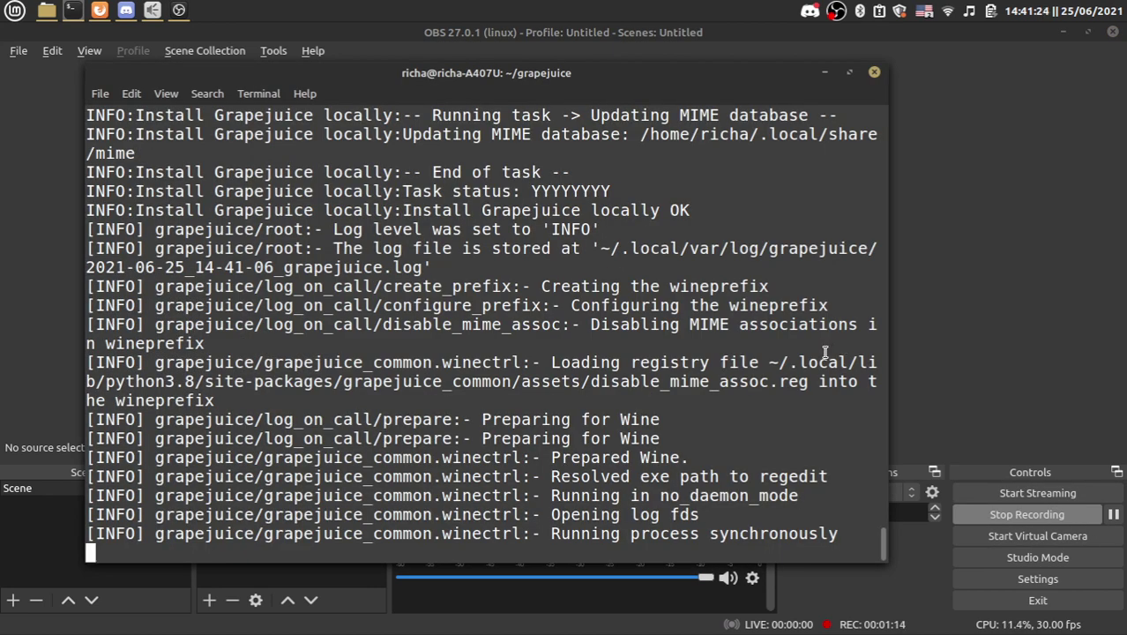
Return to OBS, pause the recording during the Wine prefix setup, and resume it for the Roblox installer.
left_click(1123, 518)
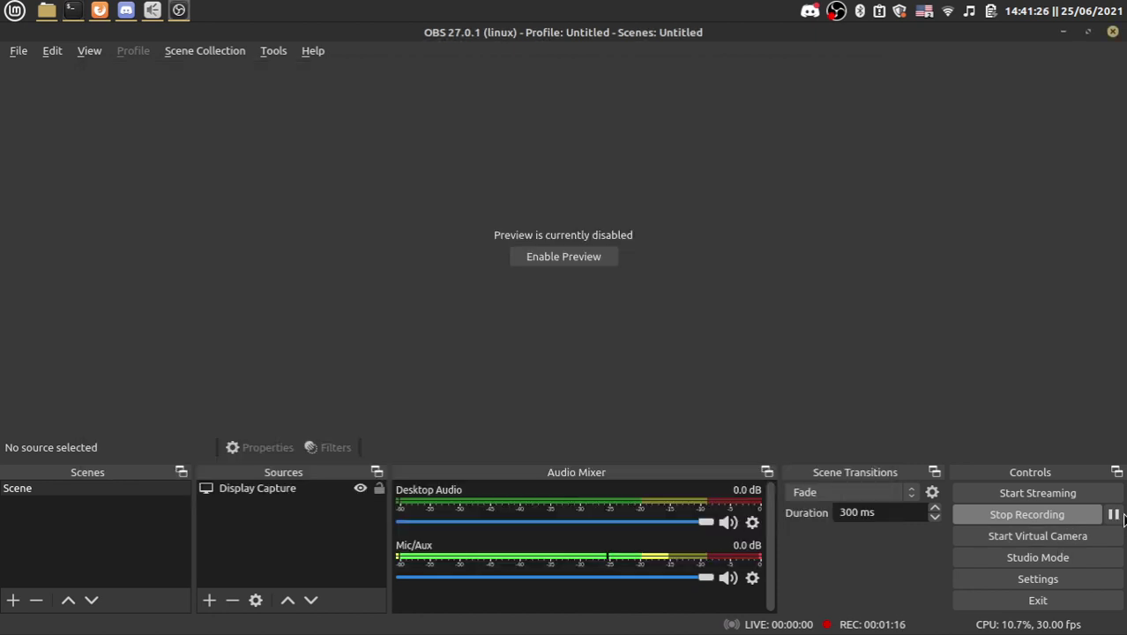
left_click(1113, 518)
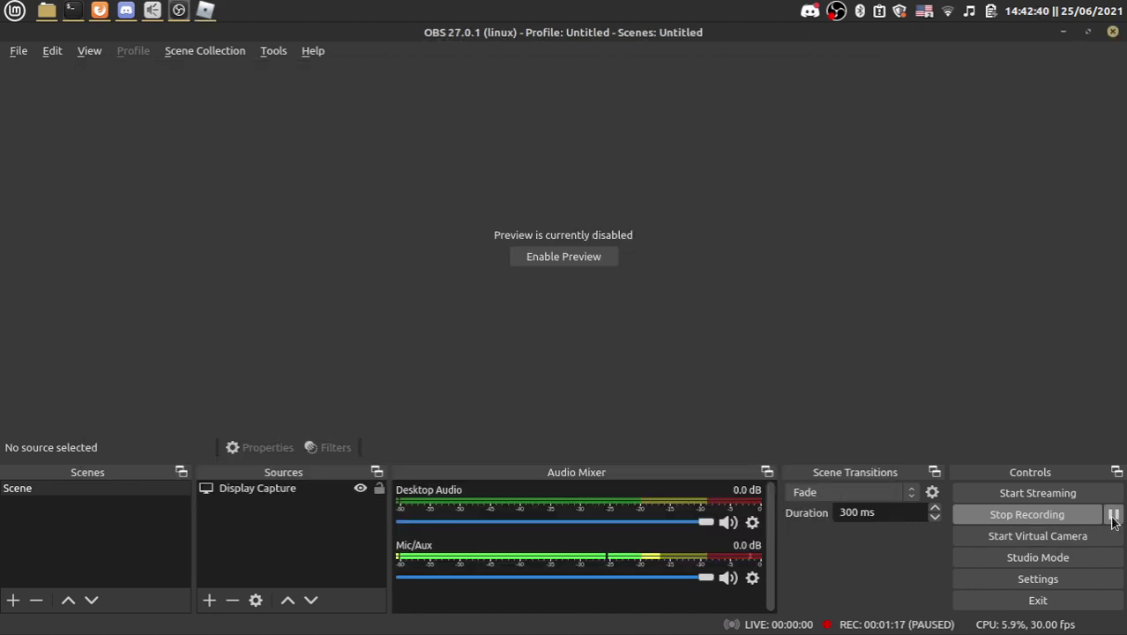
left_click(1113, 515)
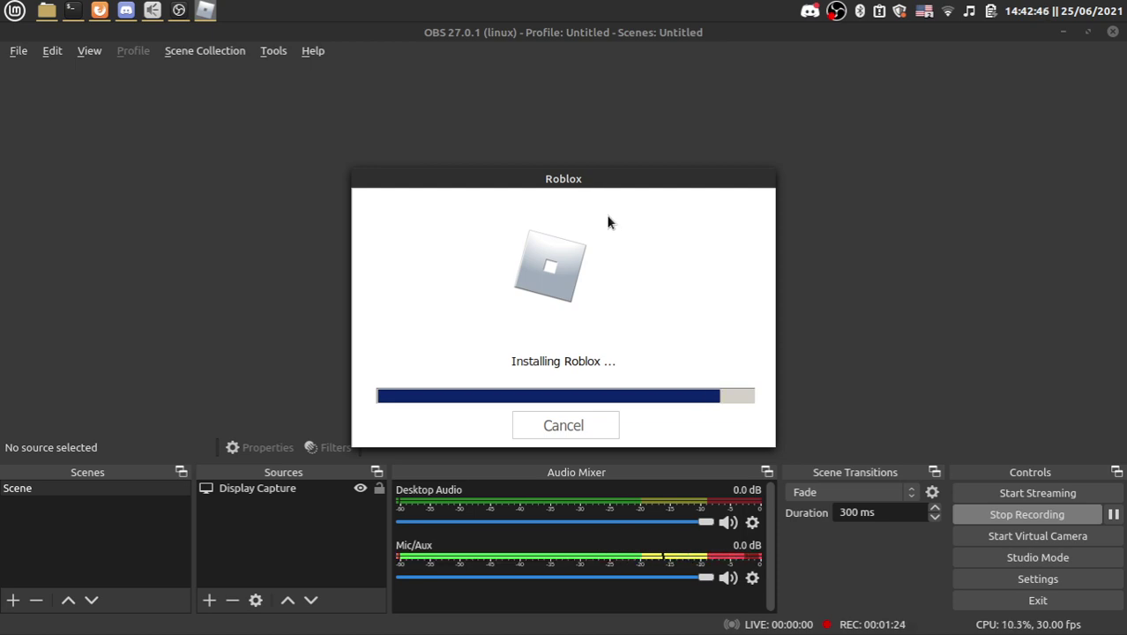
Switch to Firefox, bring up the Flood Escape 2 game page, and close the finished Roblox installer.
left_click(100, 10)
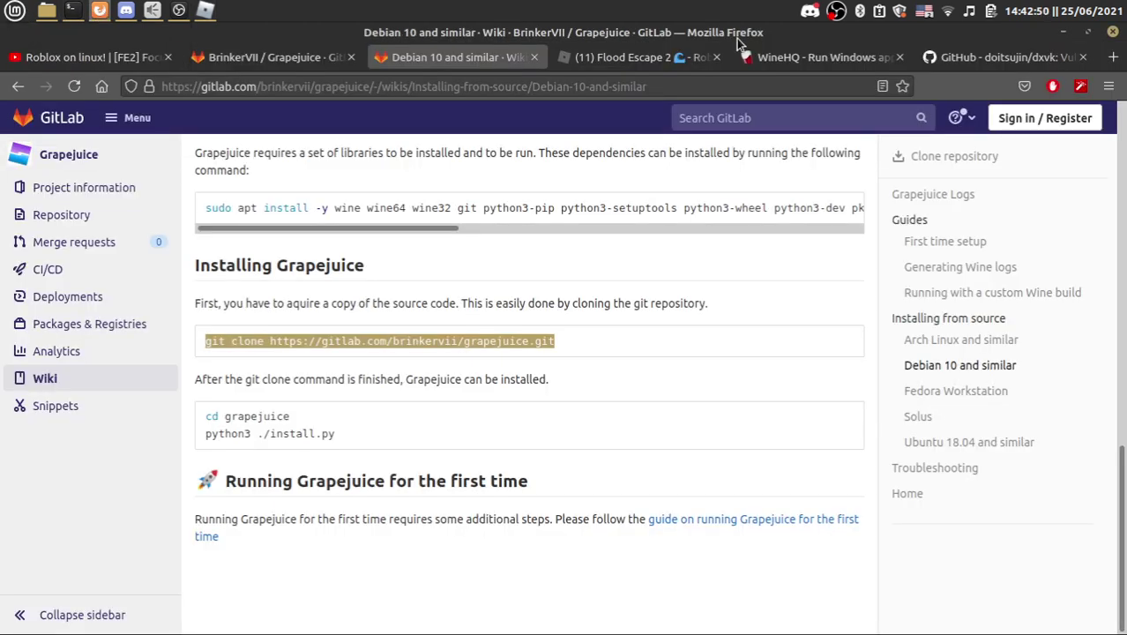
left_click(657, 57)
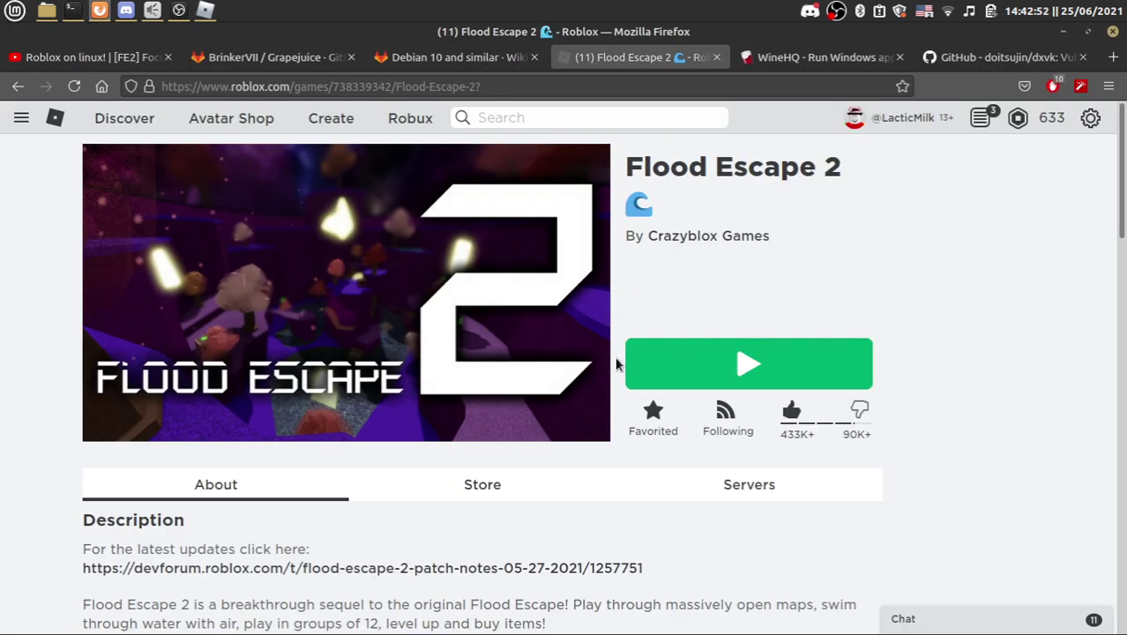
scroll(612, 363, "down", 3)
scroll(612, 363, "down", 4)
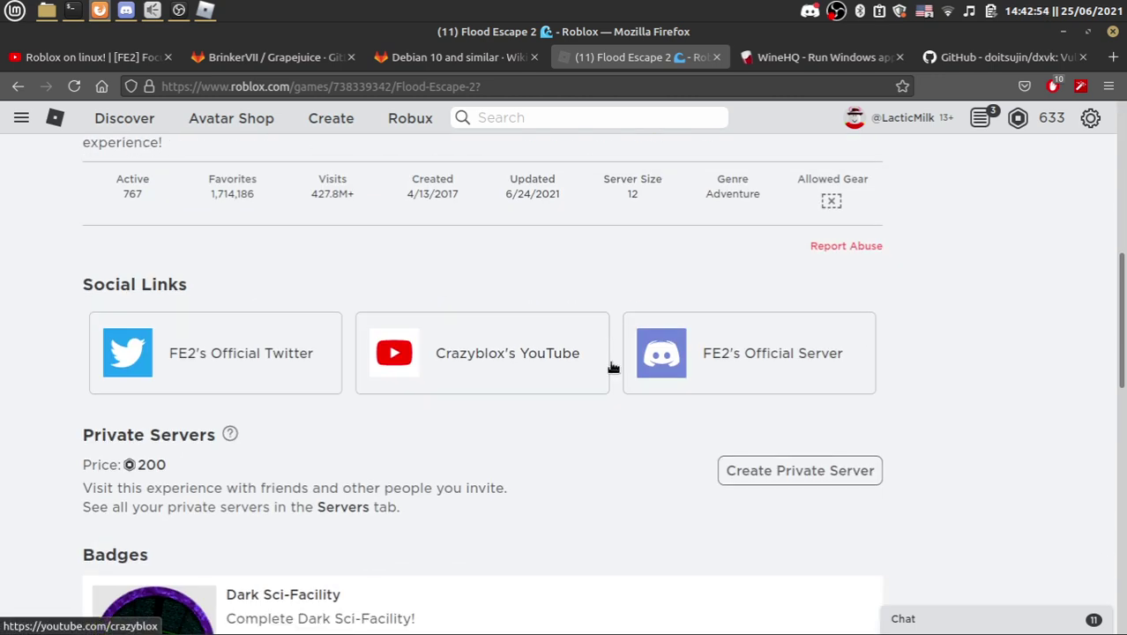
scroll(608, 367, "up", 7)
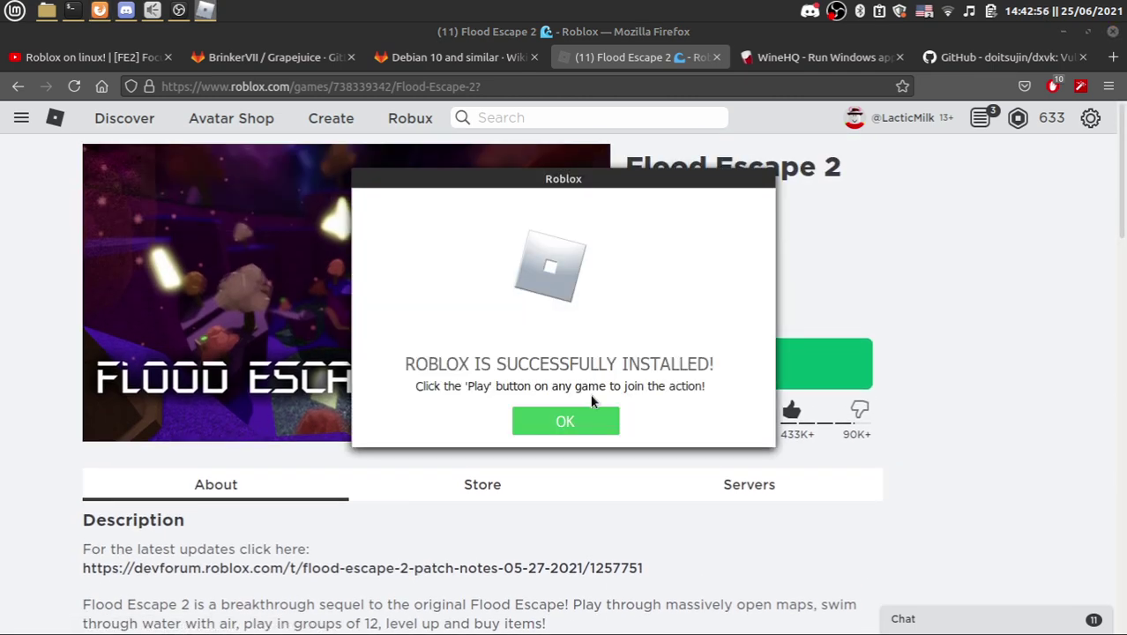
left_click(578, 420)
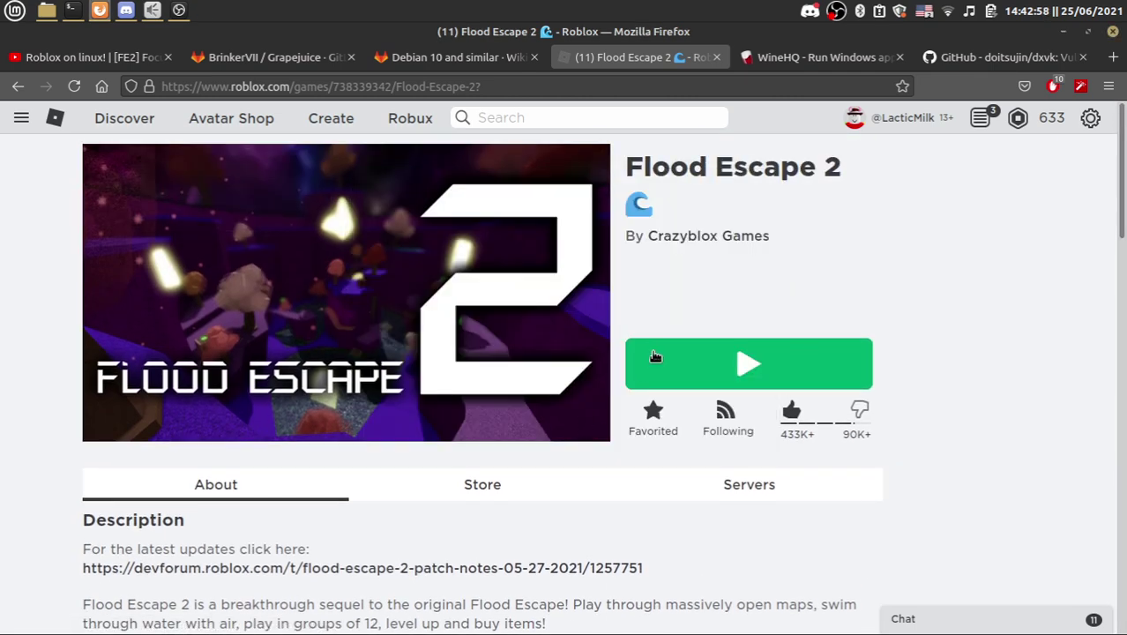
Launch Flood Escape 2, always allowing roblox.com to open roblox-player links and always using Roblox Player for them.
left_click(685, 369)
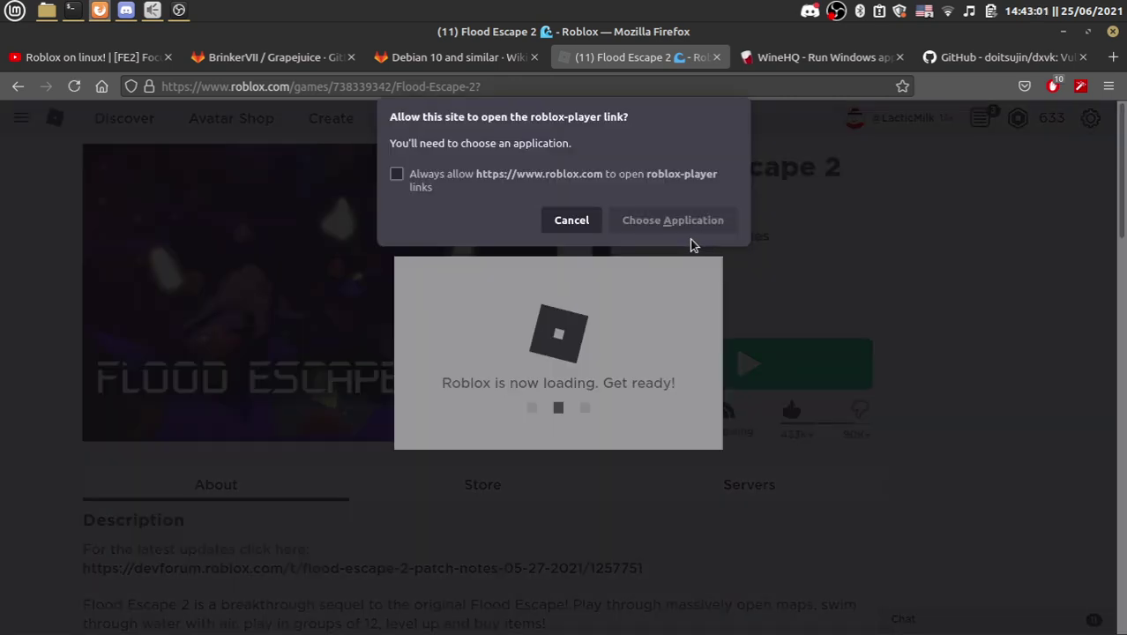
left_click(534, 182)
left_click(684, 222)
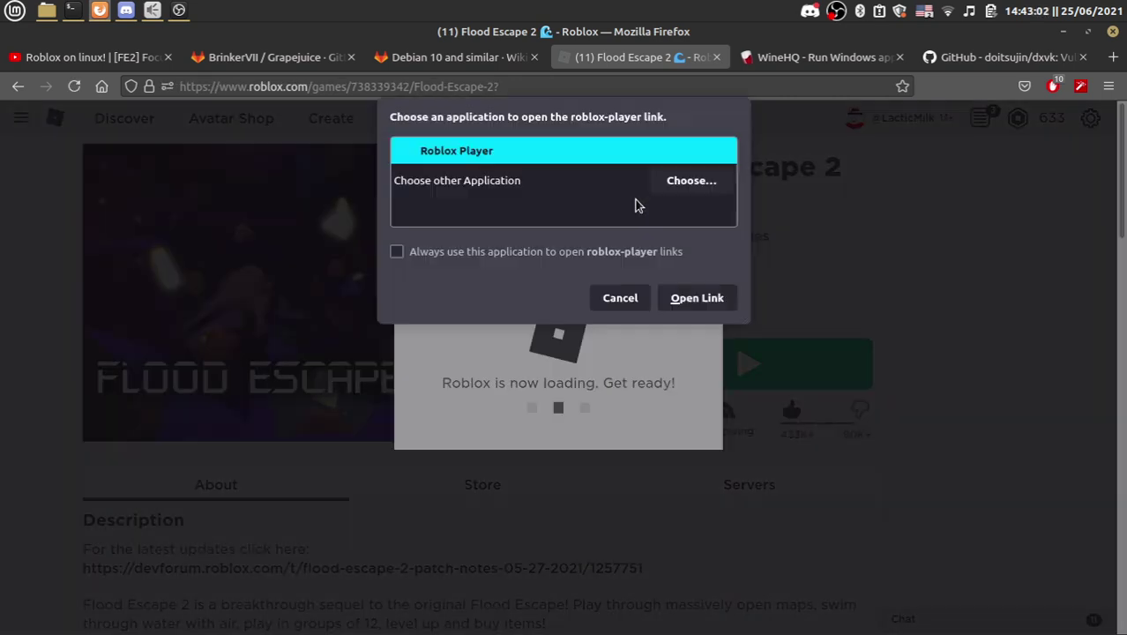
left_click(569, 251)
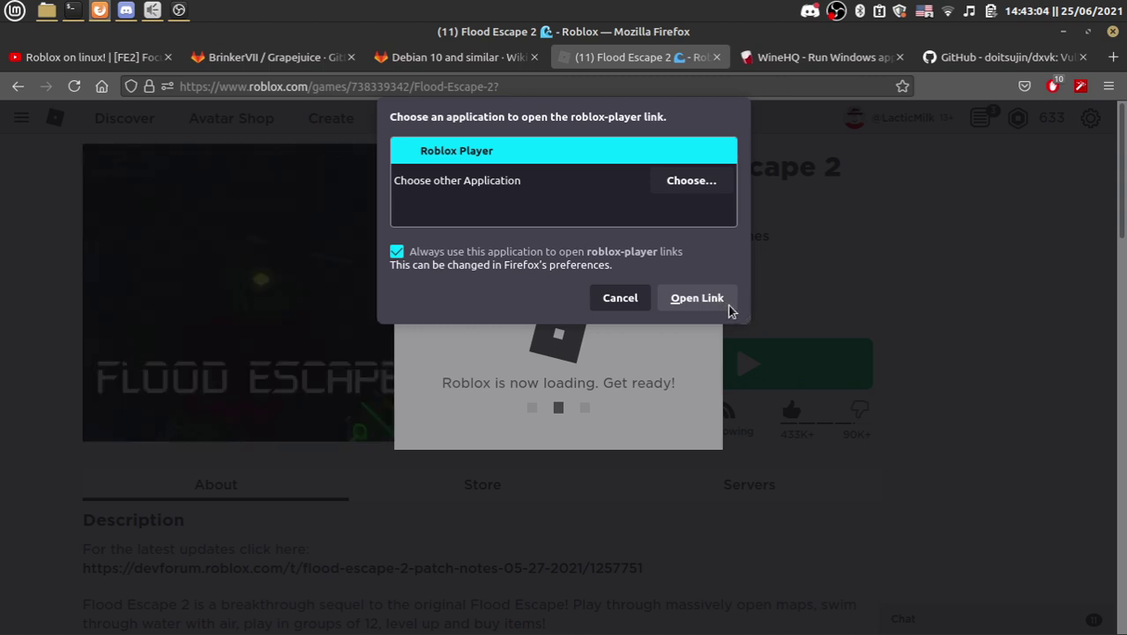
left_click(725, 306)
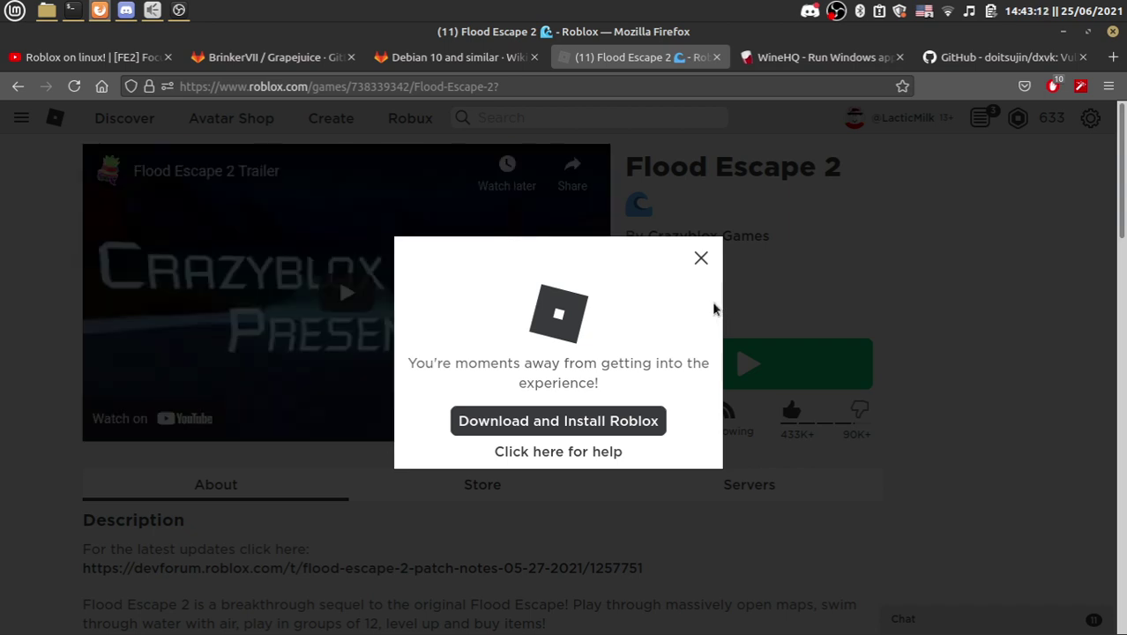
Switch to OBS, inspect the details of the RobloxPlayerBeta.exe program error, and close the error window.
key("alt+Tab")
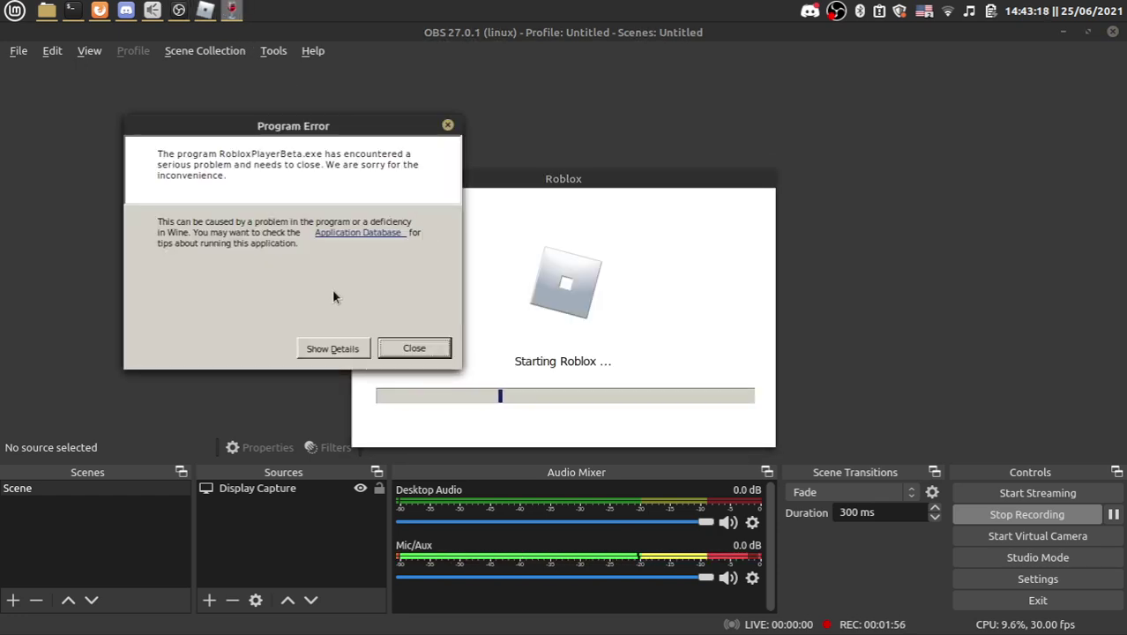
left_click(331, 348)
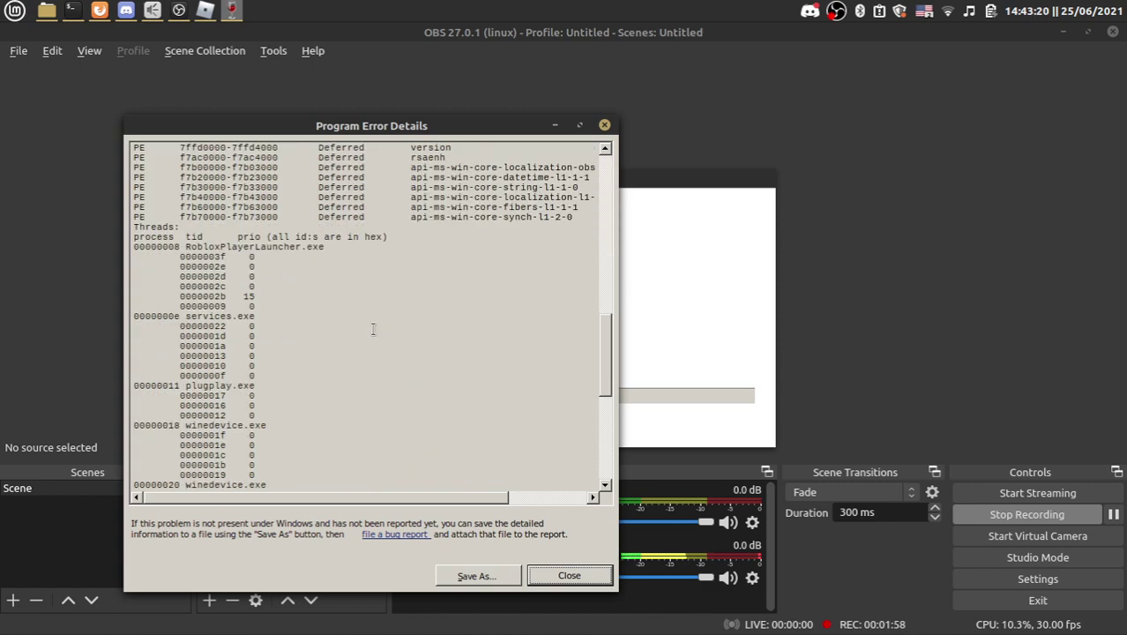
left_click(558, 573)
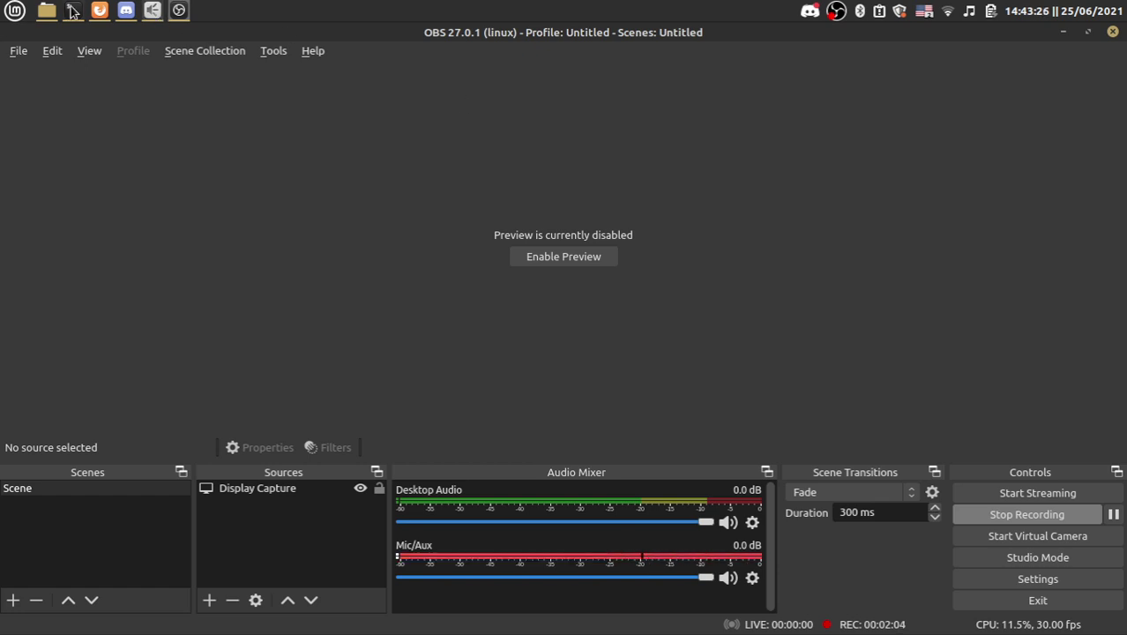
Switch to Firefox, check the Grapejuice readme's Wine version requirement, and open the Wine 6.11 release announcement on WineHQ.
left_click(99, 10)
left_click(298, 58)
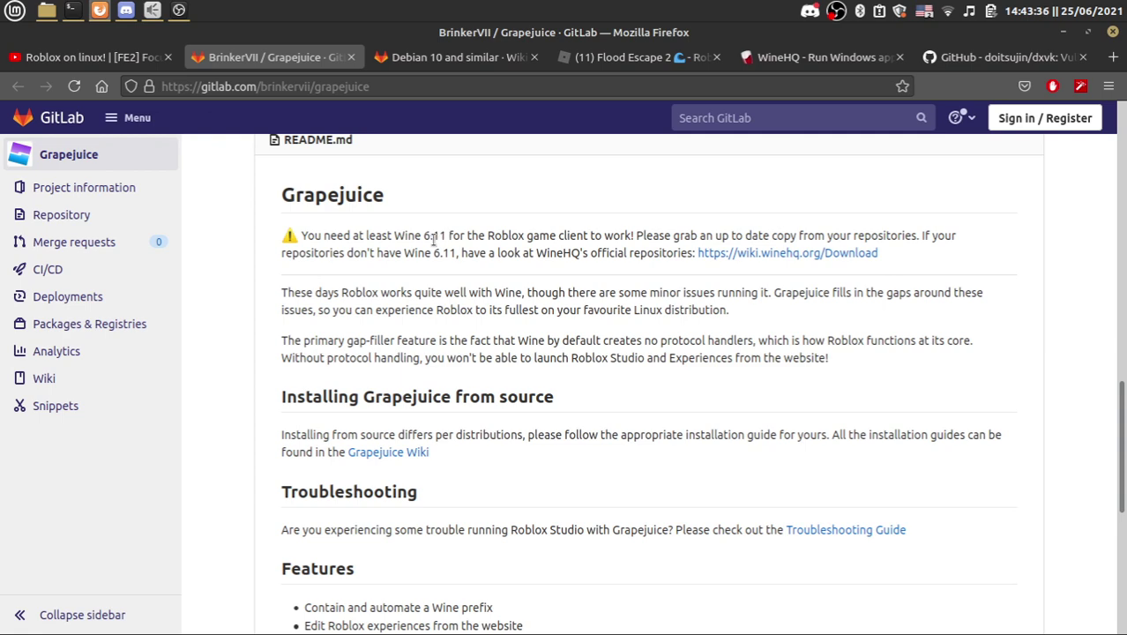
left_click(475, 56)
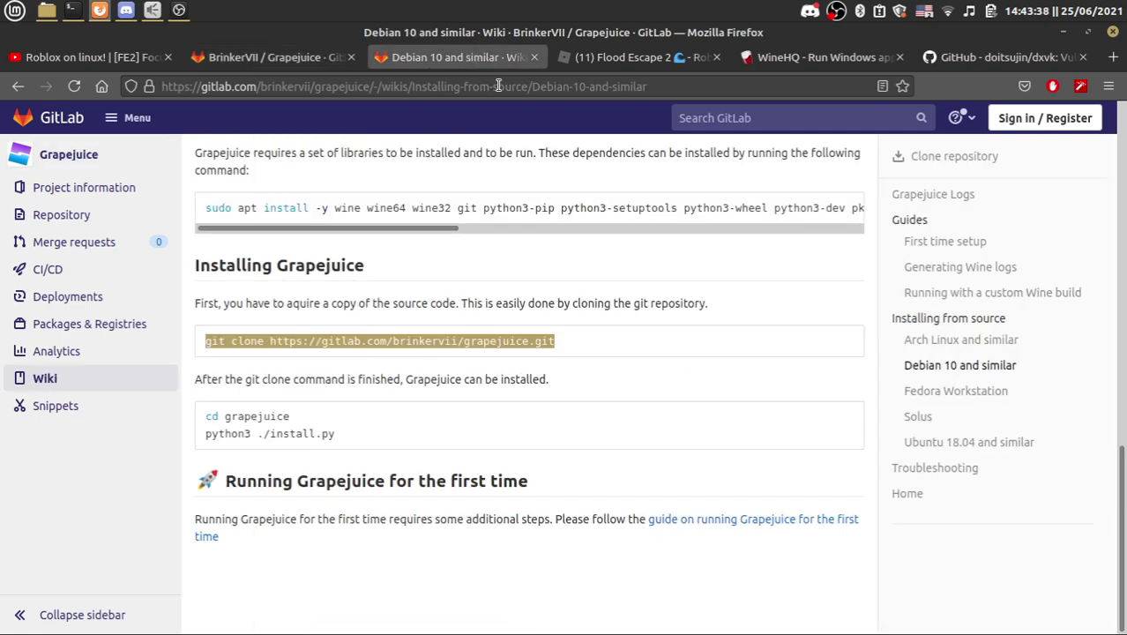
left_click(820, 56)
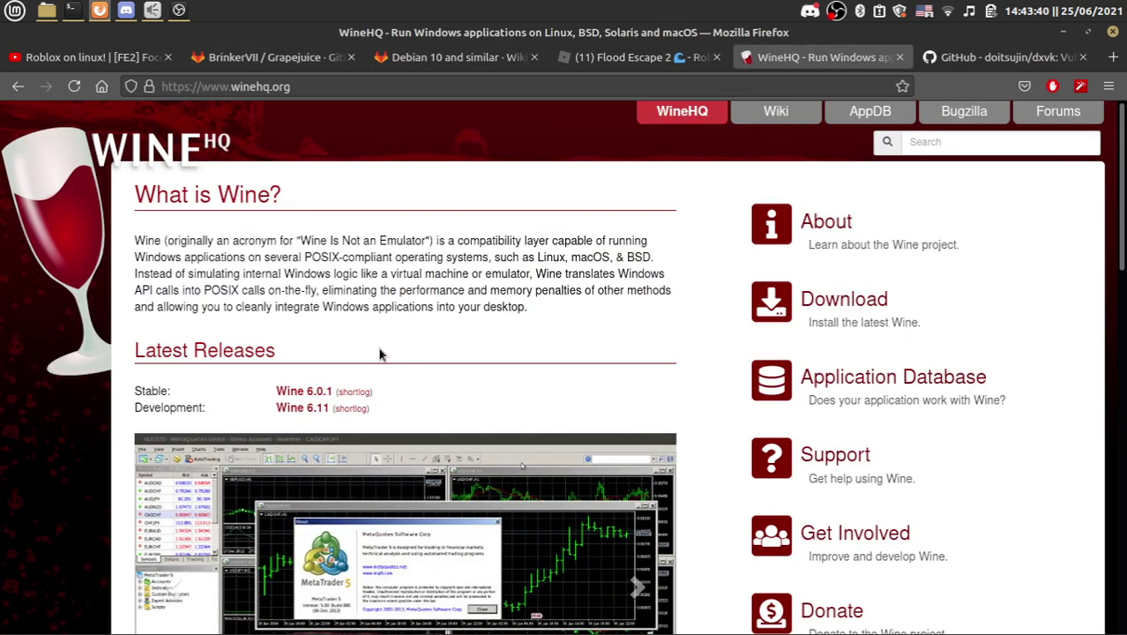
left_click(302, 408)
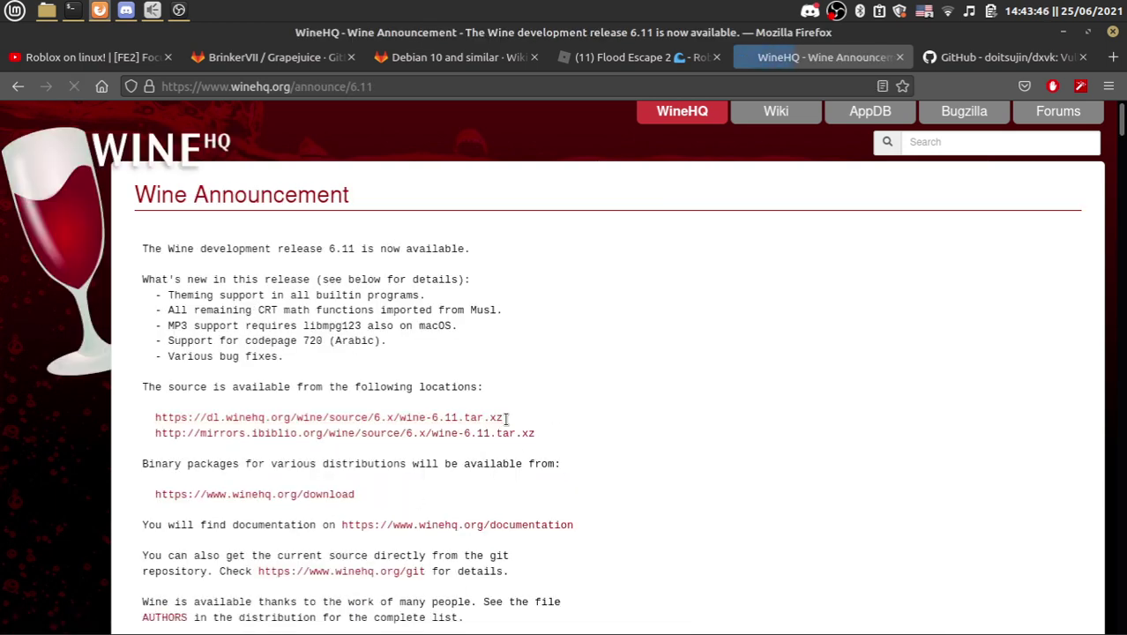
Go from the announcement to the Wine download page and open the Ubuntu package installation instructions.
scroll(496, 420, "down", 2)
scroll(495, 420, "down", 8)
scroll(495, 422, "up", 5)
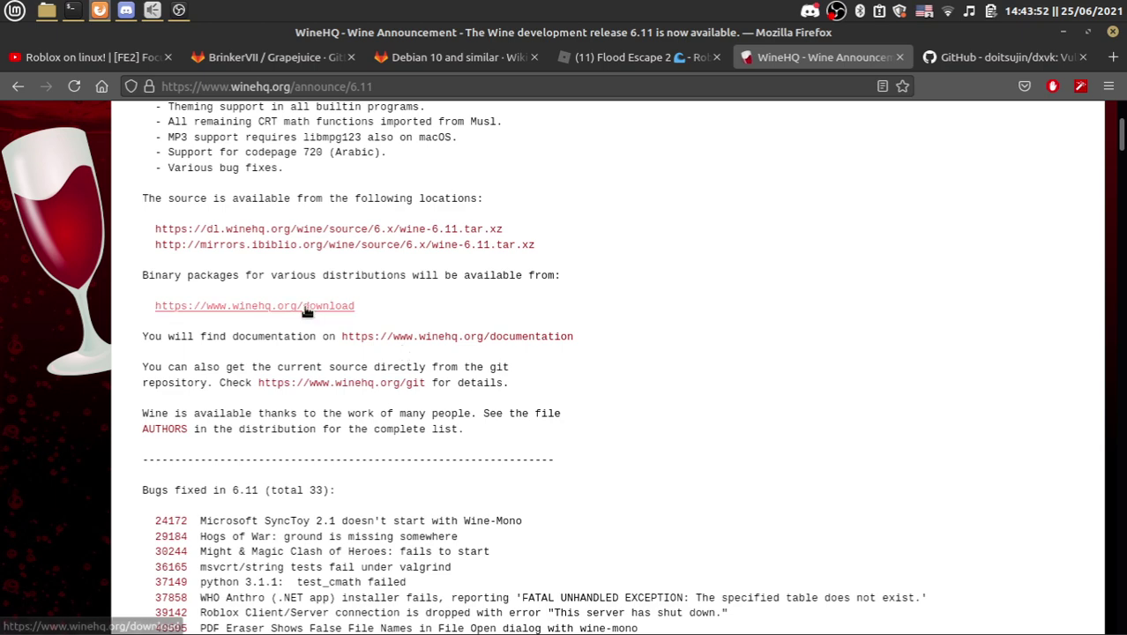
left_click(264, 305)
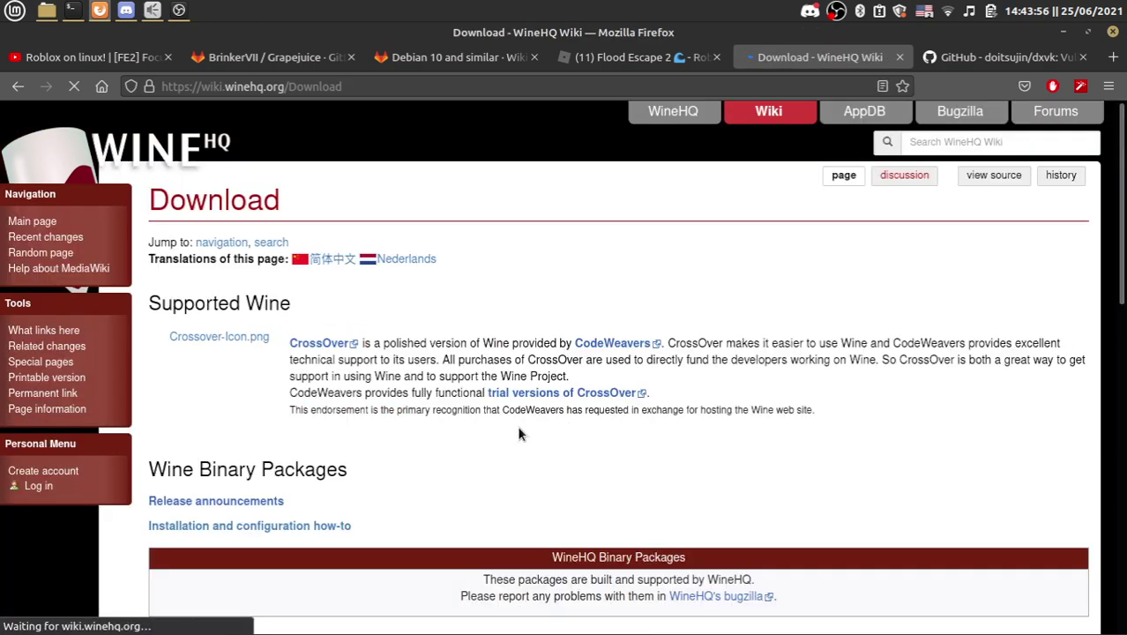
scroll(518, 432, "down", 8)
scroll(519, 432, "up", 3)
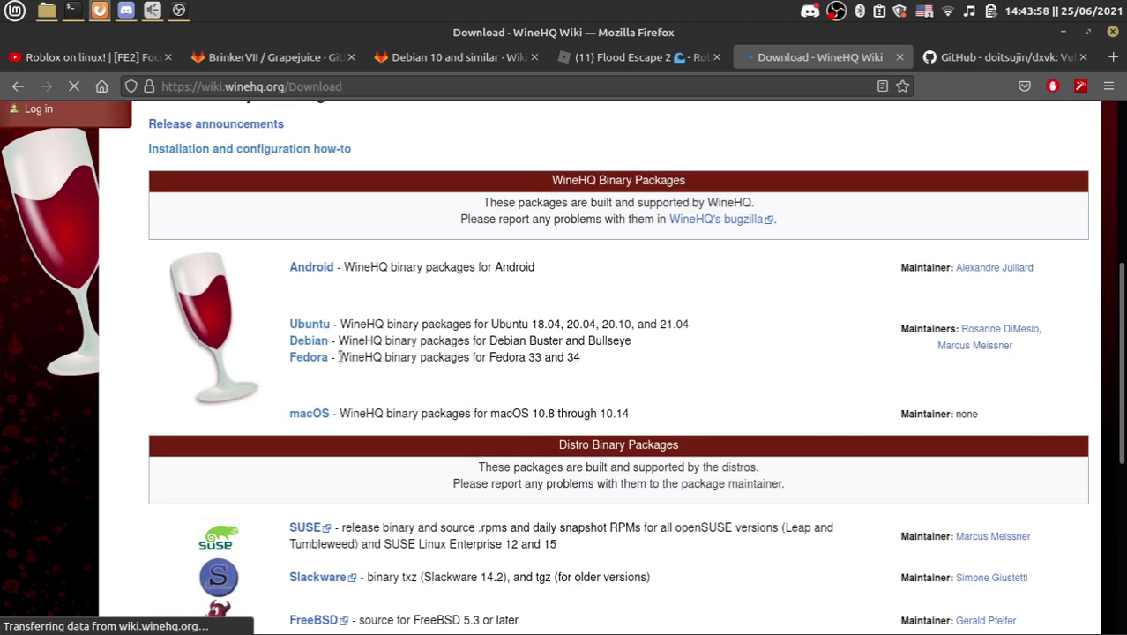
left_click(309, 324)
scroll(472, 425, "down", 6)
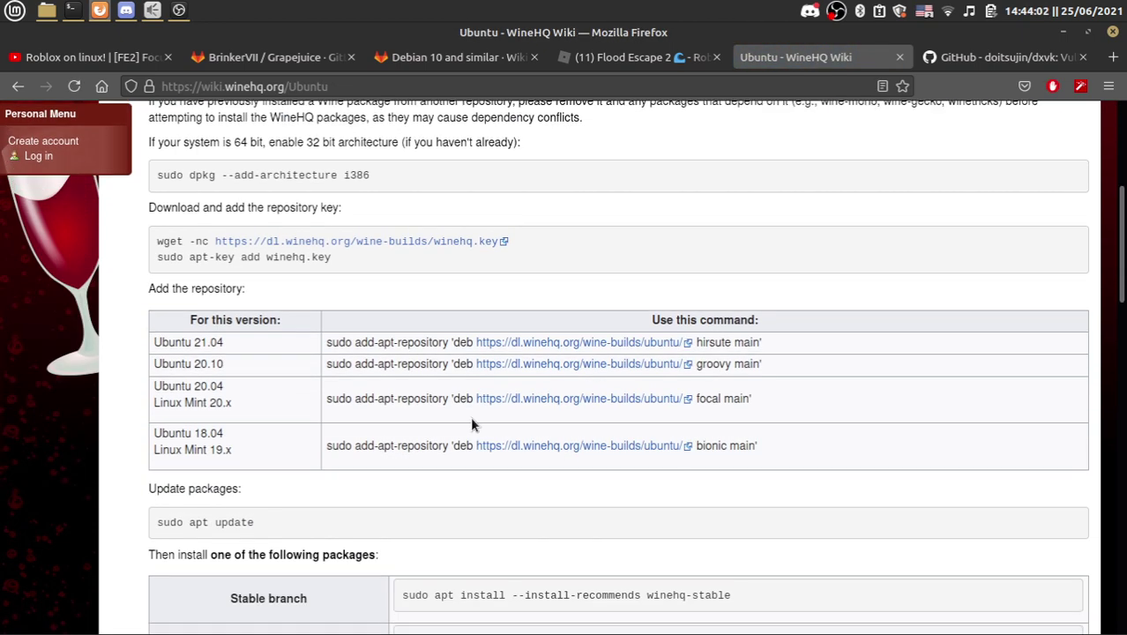
scroll(472, 424, "up", 2)
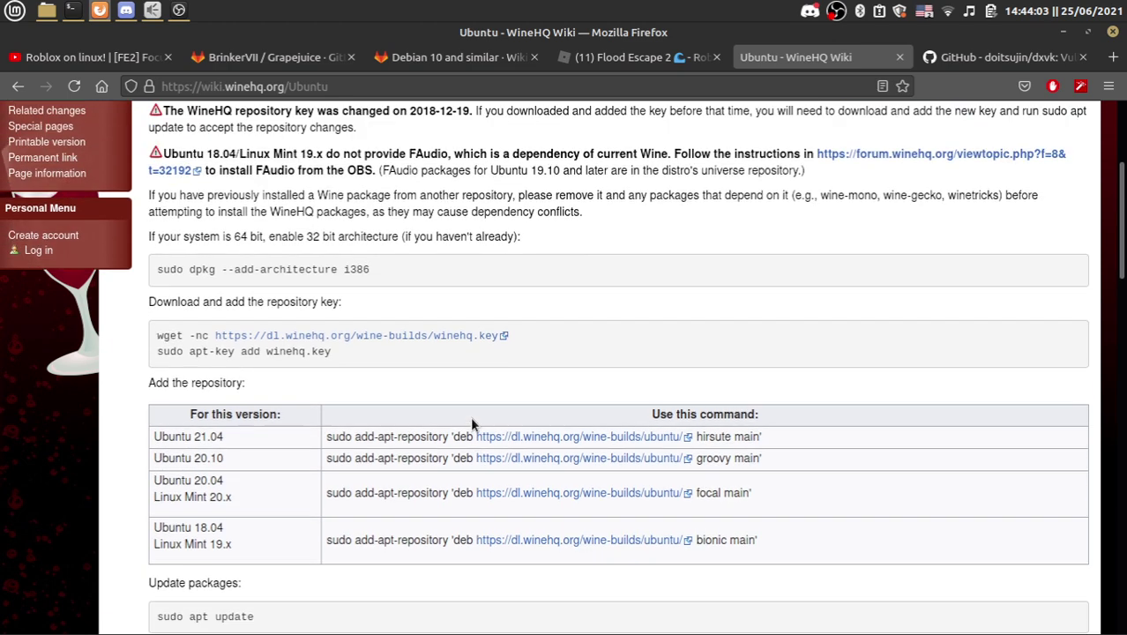
Copy the repository key commands from the wiki and run them in the terminal to download and add winehq.key.
triple_click(349, 276)
left_click_drag(357, 353, 123, 327)
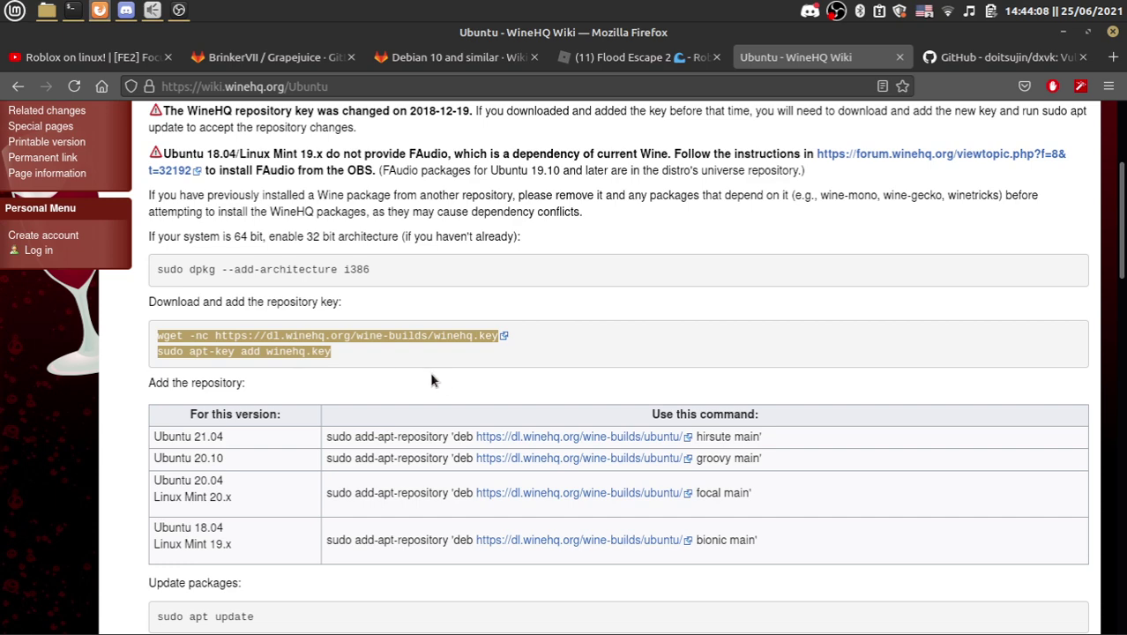
key("alt+Tab")
key("alt+Tab")
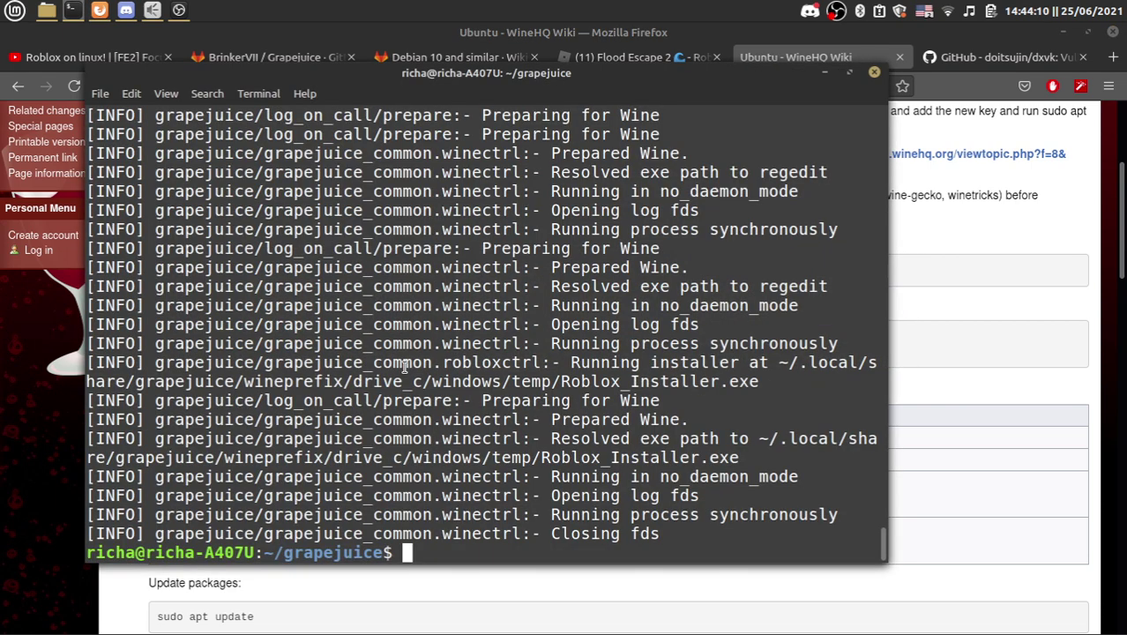
type("wget -nc https://dl.winehq.org/wine-builds/winehq.key")
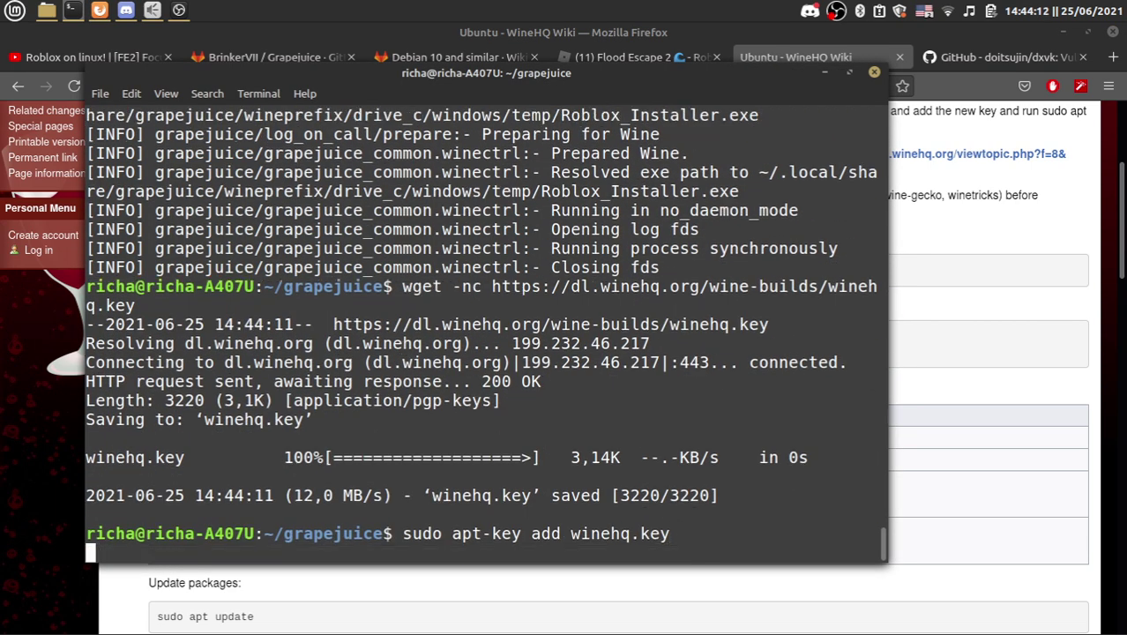
Copy the Ubuntu 20.04 / Linux Mint 20.x repository command from the wiki and run it in the terminal to add the focal main repository.
key("alt+Tab")
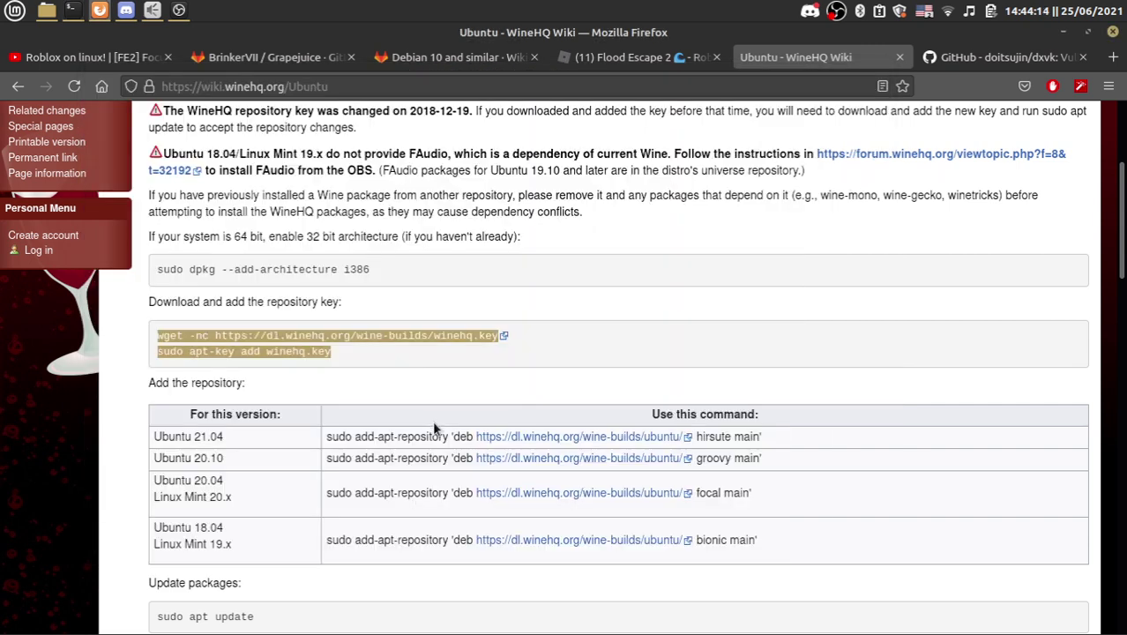
left_click(328, 494)
triple_click(710, 494)
key("ctrl+c")
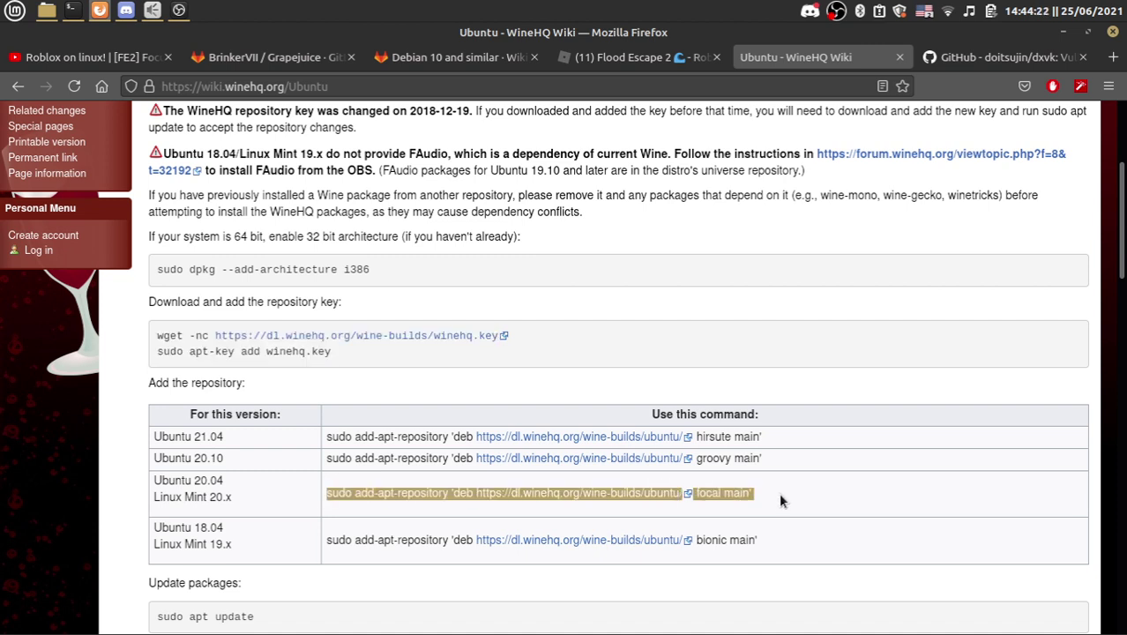
key("alt+Tab")
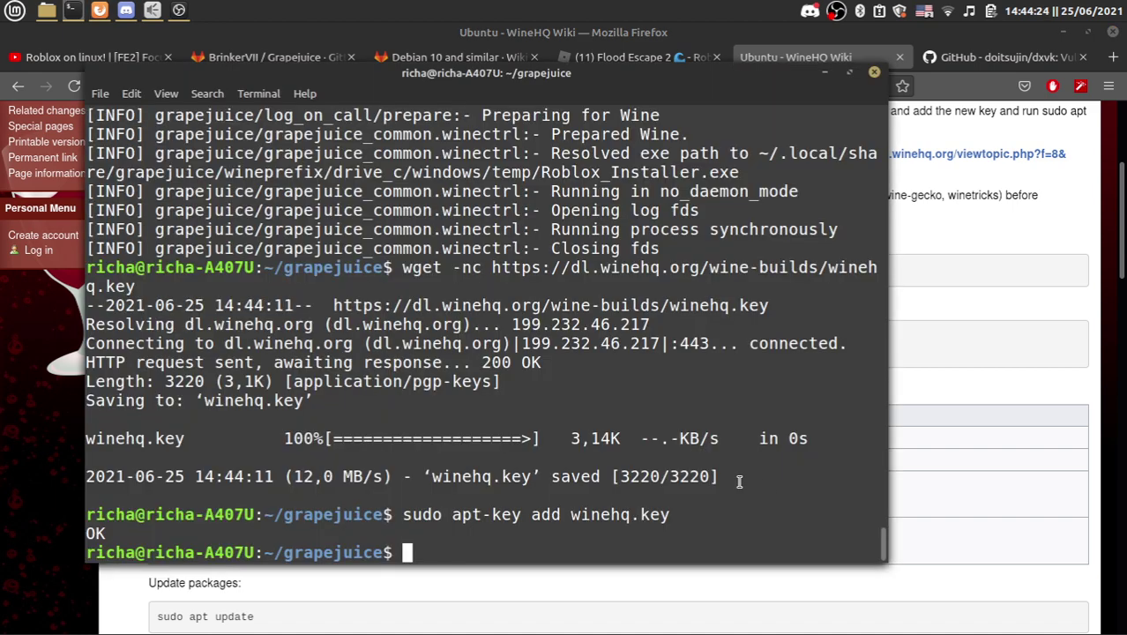
middle_click(728, 482)
key("Return")
Check the wiki's package update instructions and run sudo apt update in the terminal.
key("alt+Tab")
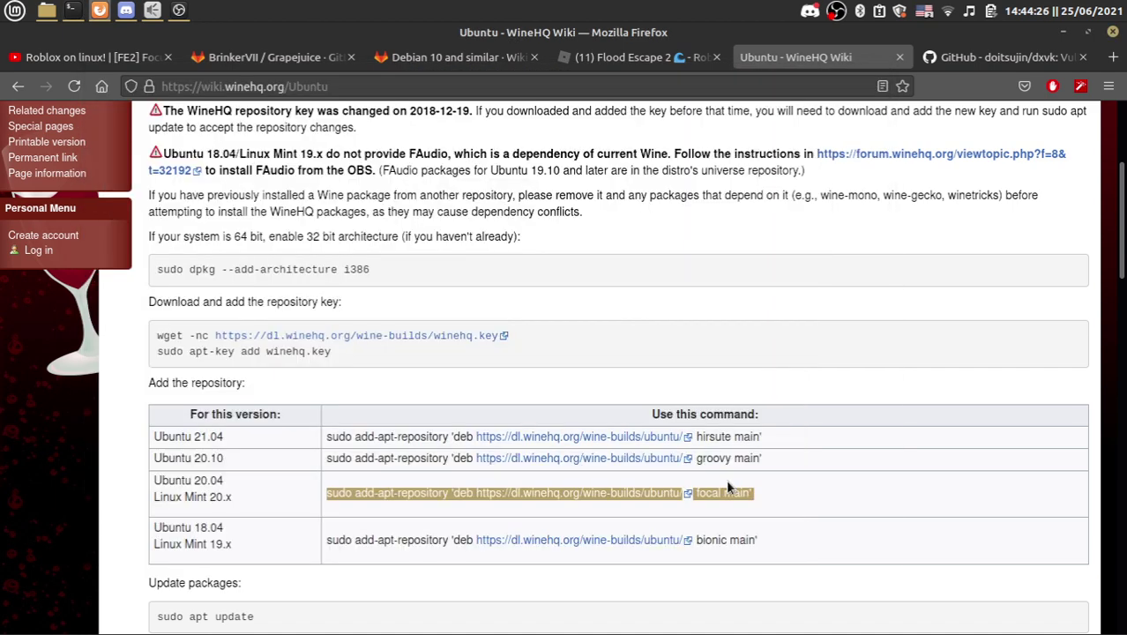
scroll(728, 484, "down", 4)
scroll(725, 484, "down", 3)
key("alt+Tab")
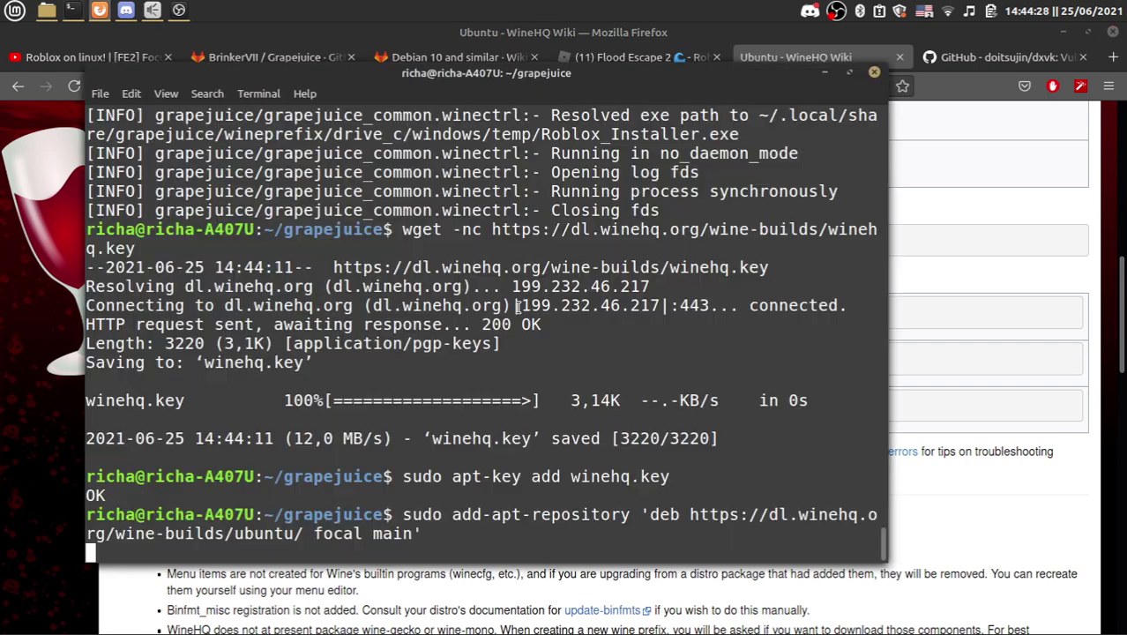
type("sudo apt update")
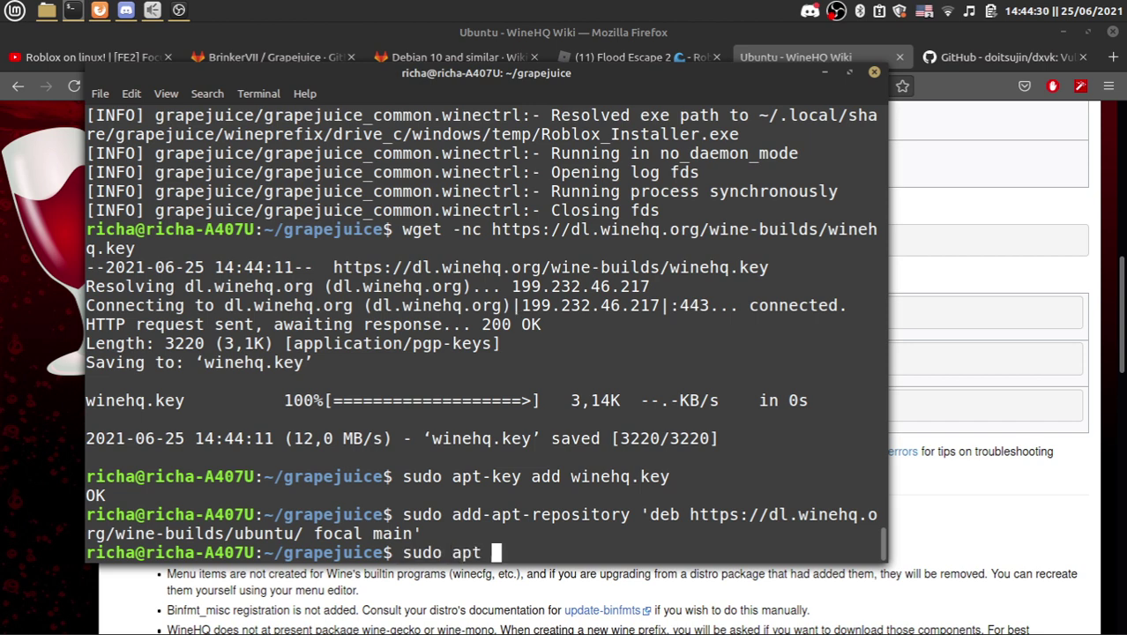
key("Return")
Copy the development branch command and run sudo apt install --install-recommends winehq-devel in the terminal, accepting the installation with y.
key("alt+Tab")
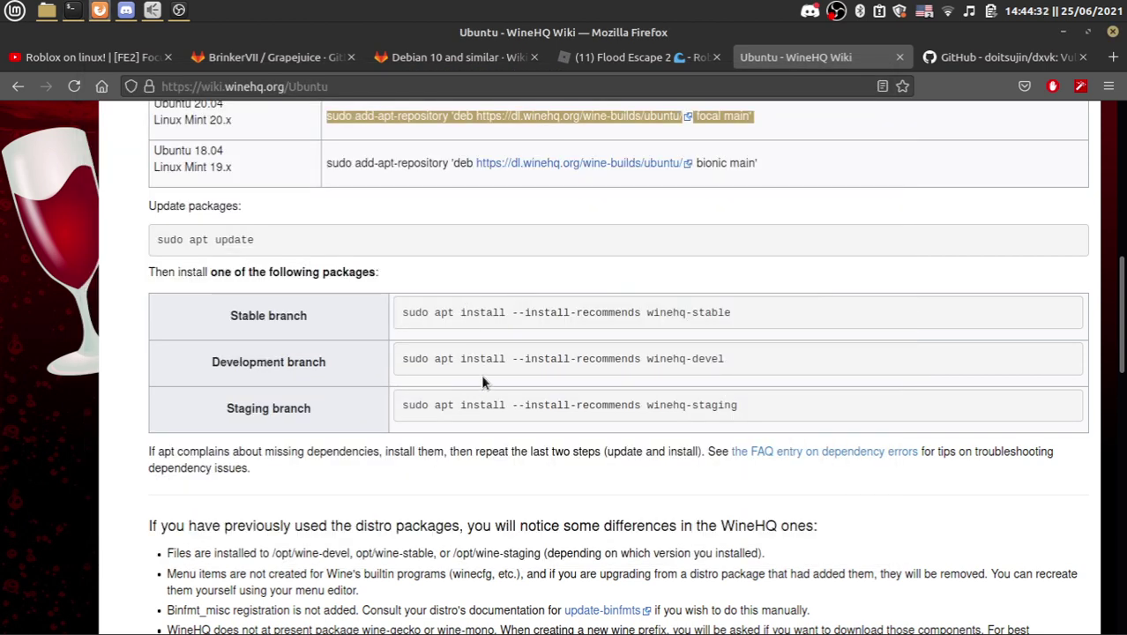
mouse_move(406, 364)
left_mouse_down()
mouse_move(747, 349)
mouse_move(403, 358)
left_mouse_up()
key("ctrl+c")
left_click(741, 354)
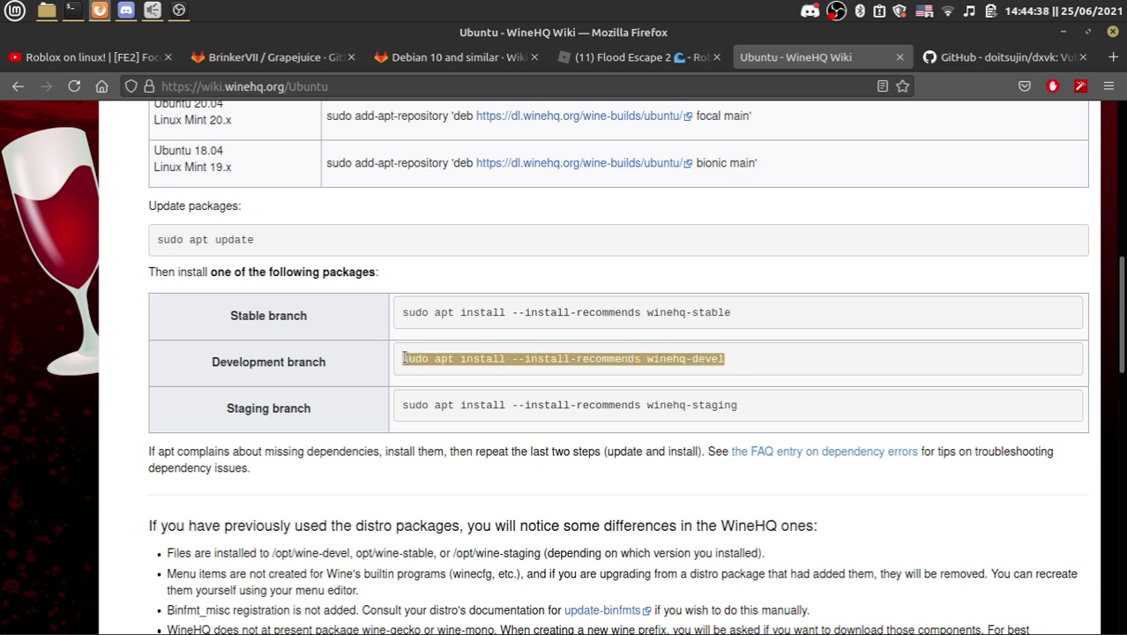
key("alt+Tab")
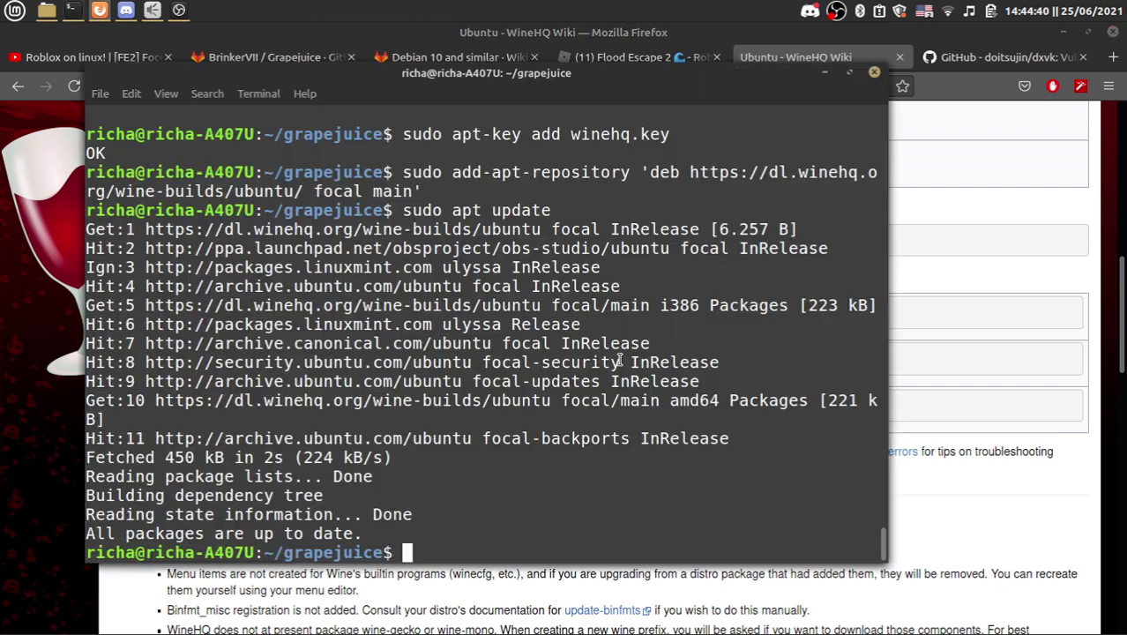
key("ctrl+v")
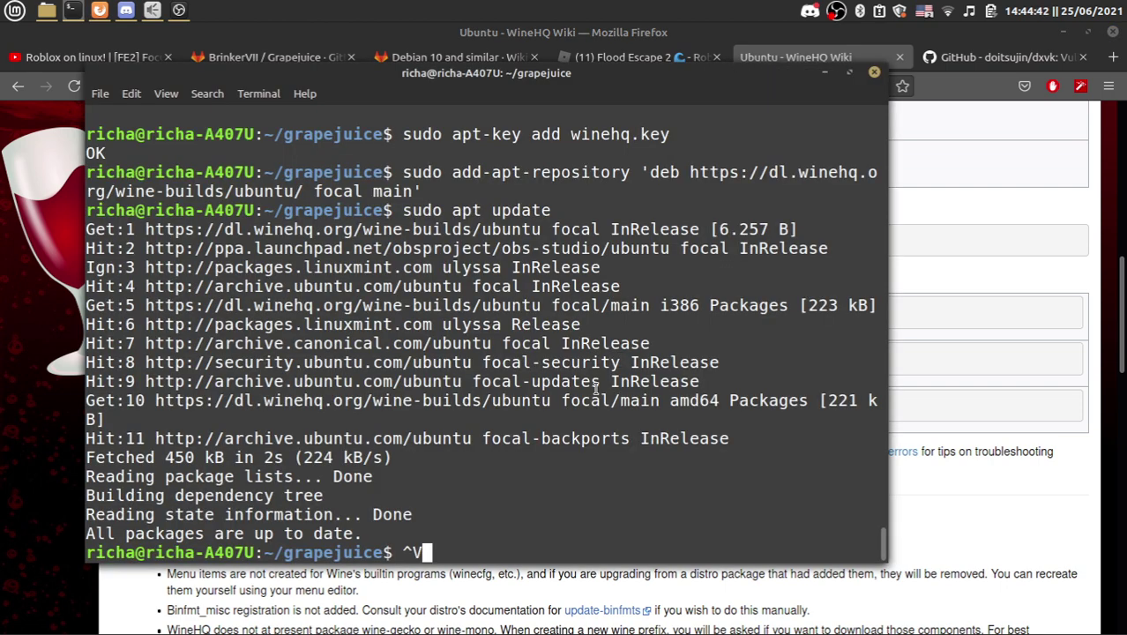
key("alt+Tab")
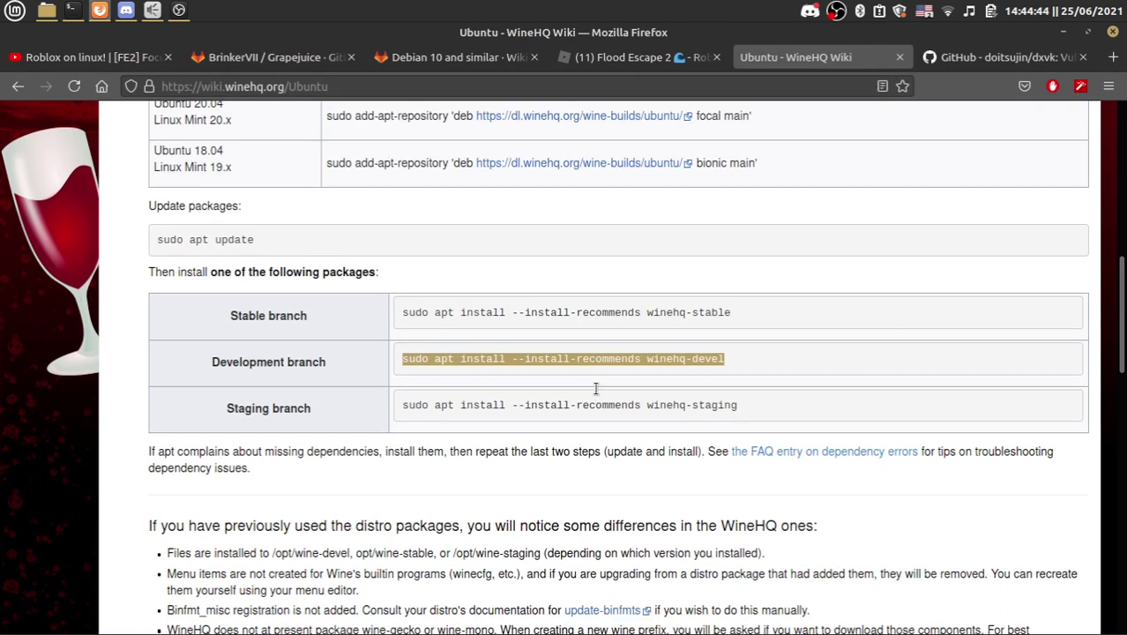
key("alt+Tab")
key("ctrl+shift+v")
key("Return")
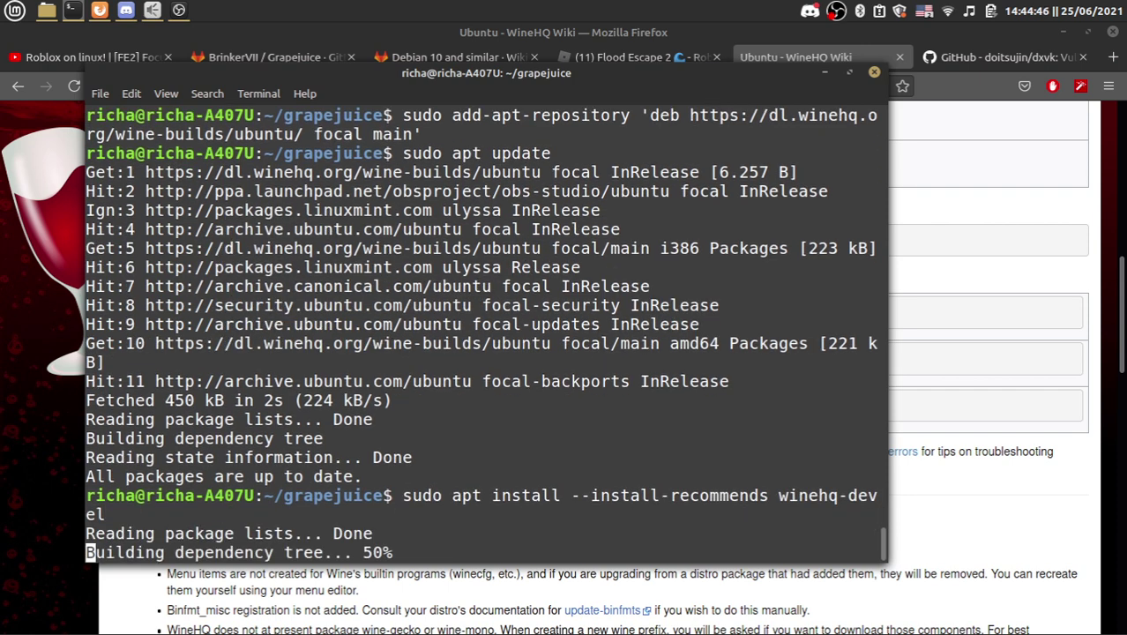
type("y")
key("Return")
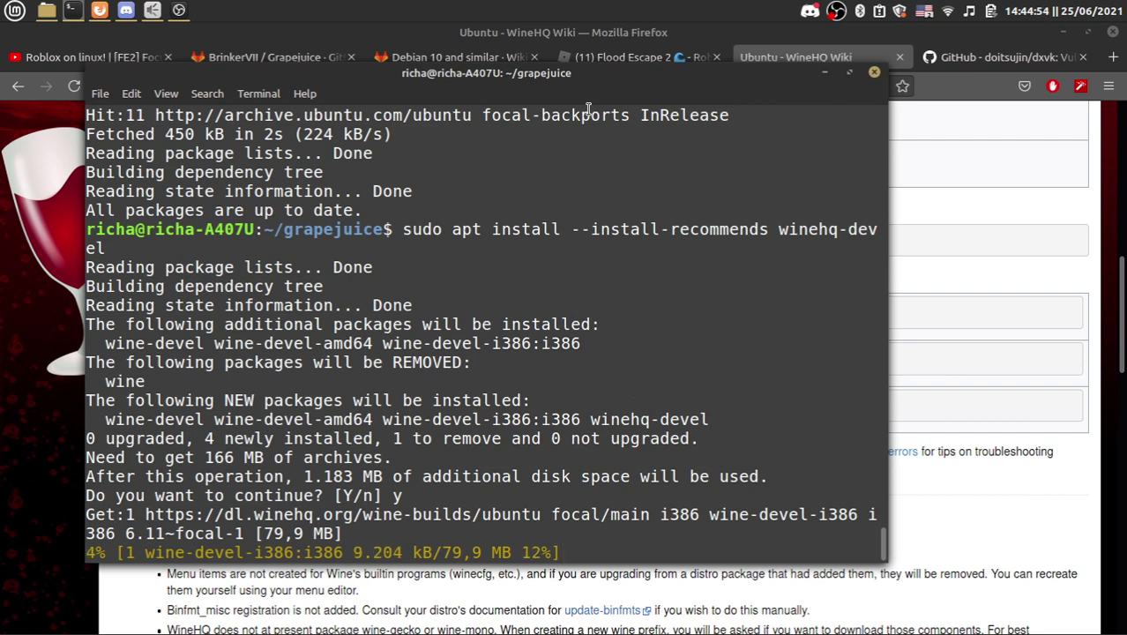
Switch to OBS, pause the recording during the Wine package installation, and resume it.
left_click(180, 10)
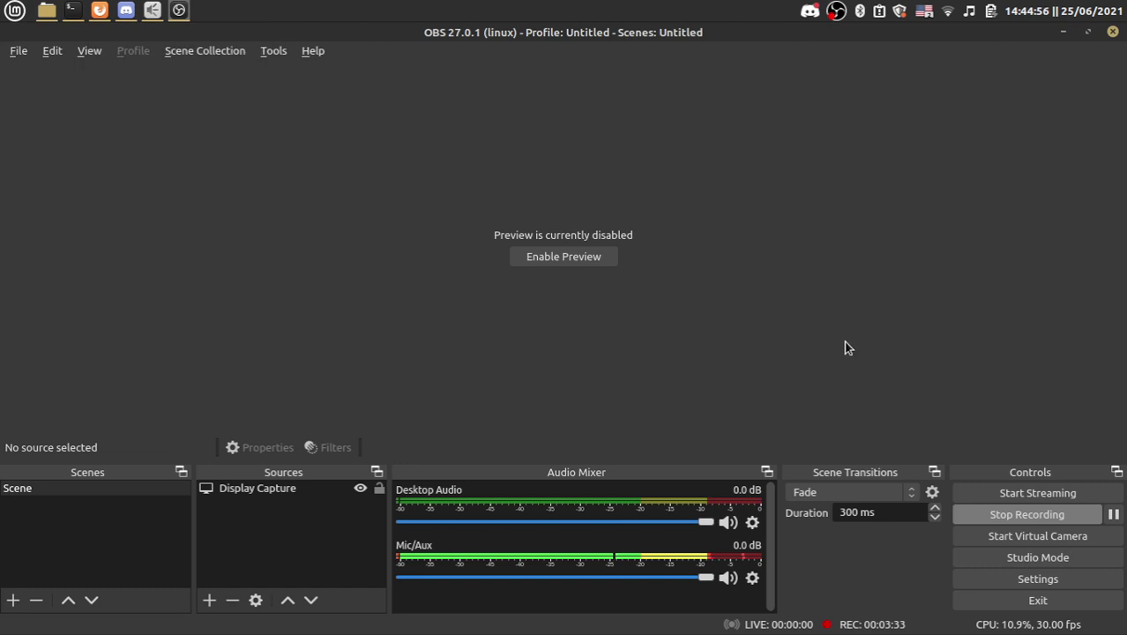
left_click(1114, 514)
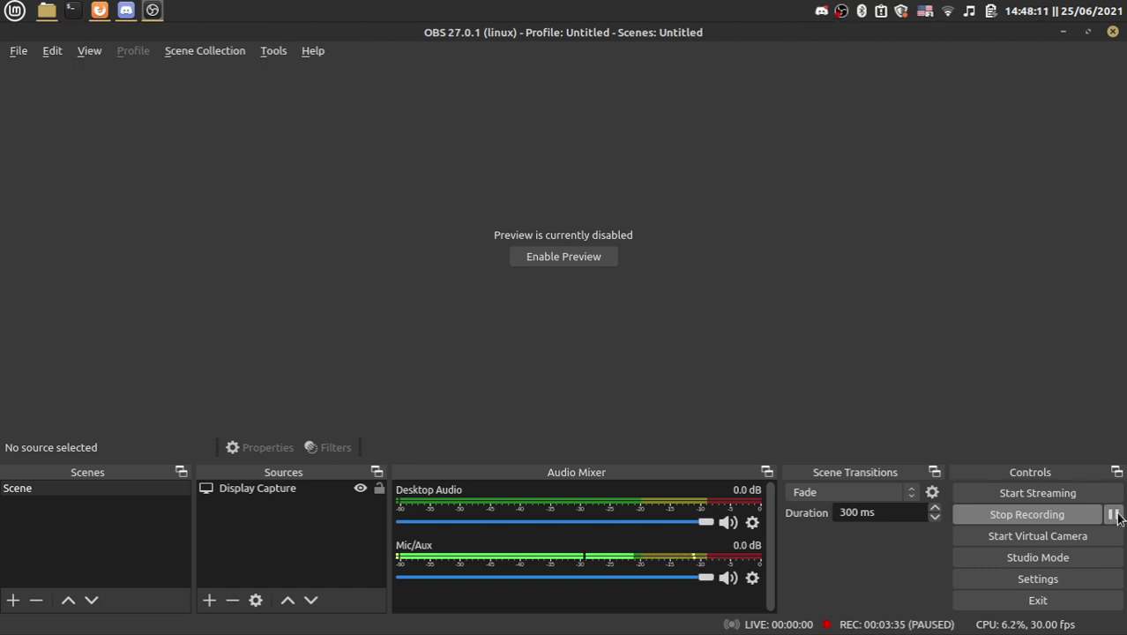
left_click(1114, 516)
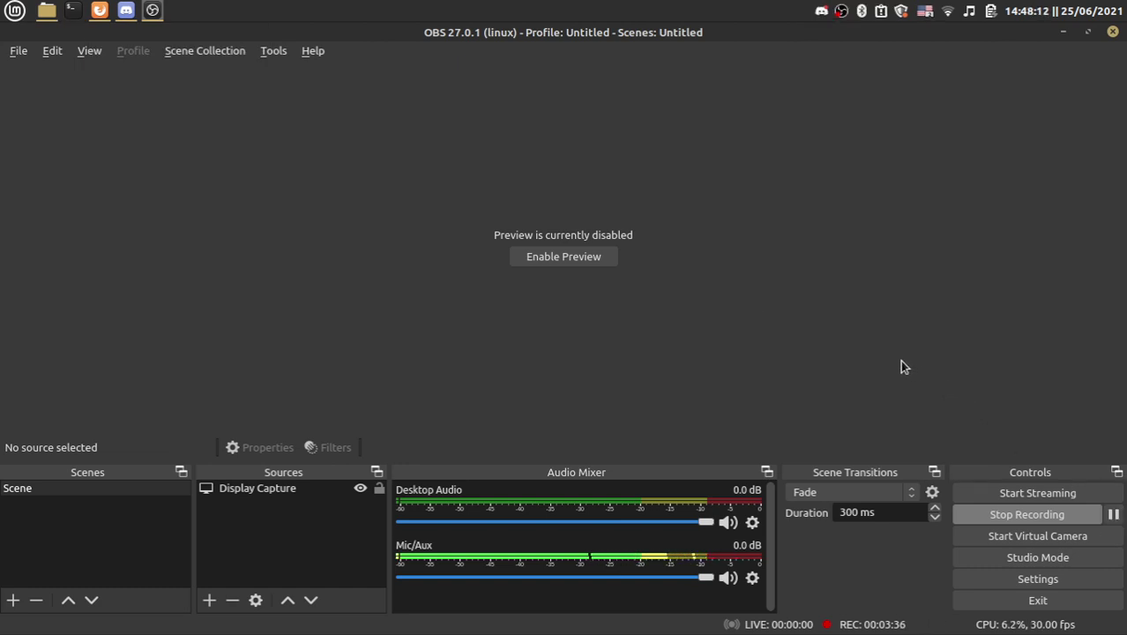
Switch to Firefox, close the dialog on the Flood Escape 2 page, and relaunch the game, moving the Wine configuration window slightly aside.
left_click(99, 10)
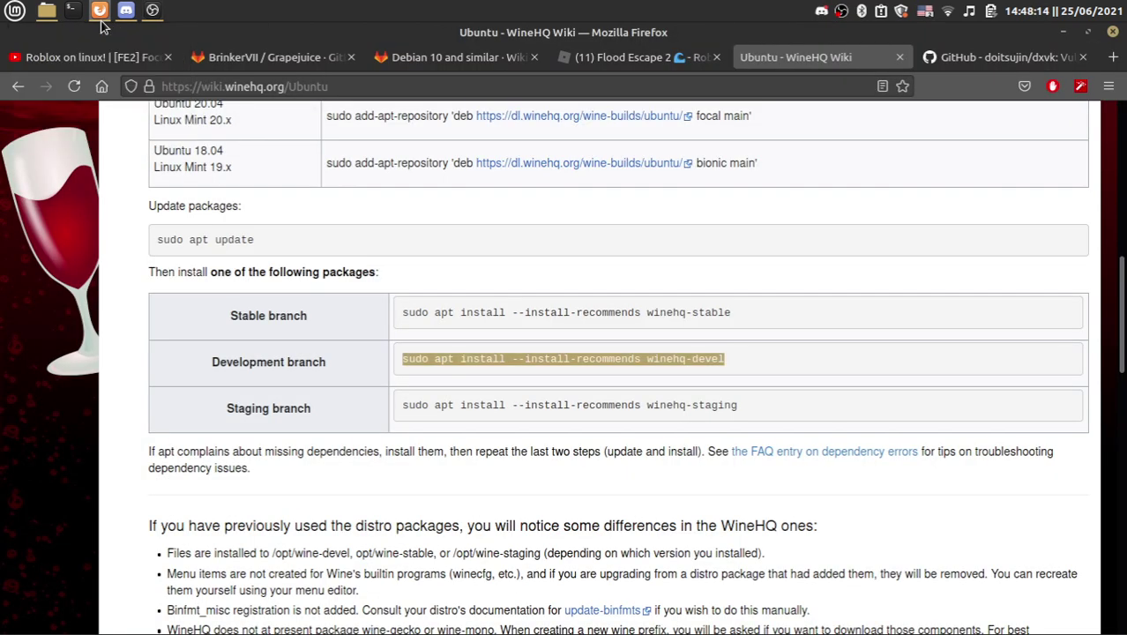
left_click(676, 64)
left_click(700, 257)
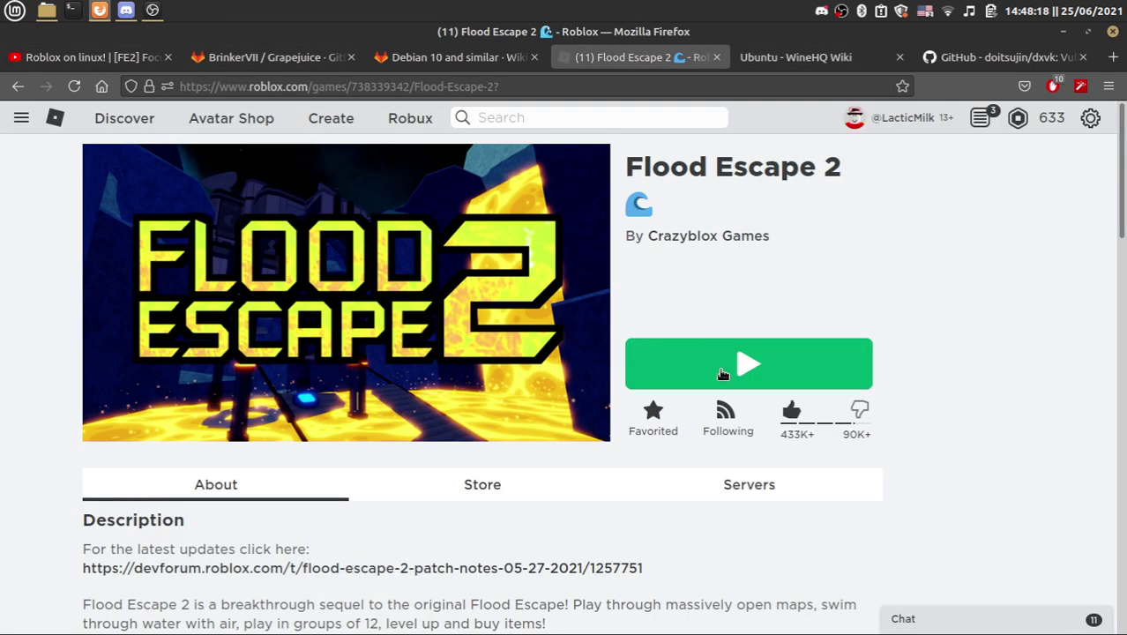
left_click(721, 375)
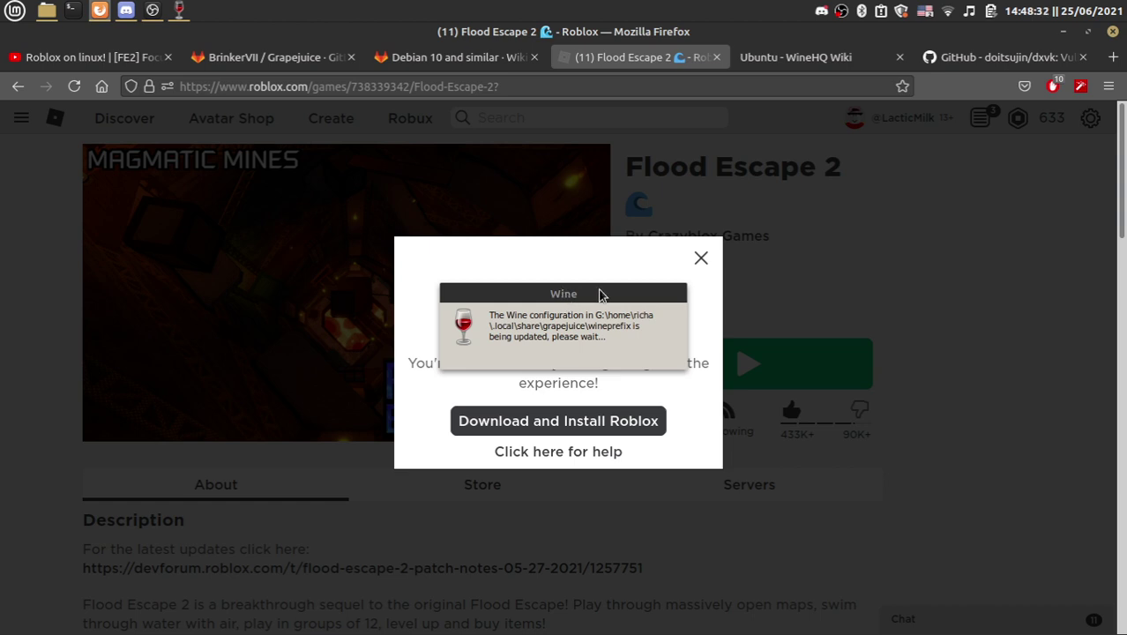
left_click_drag(597, 292, 564, 290)
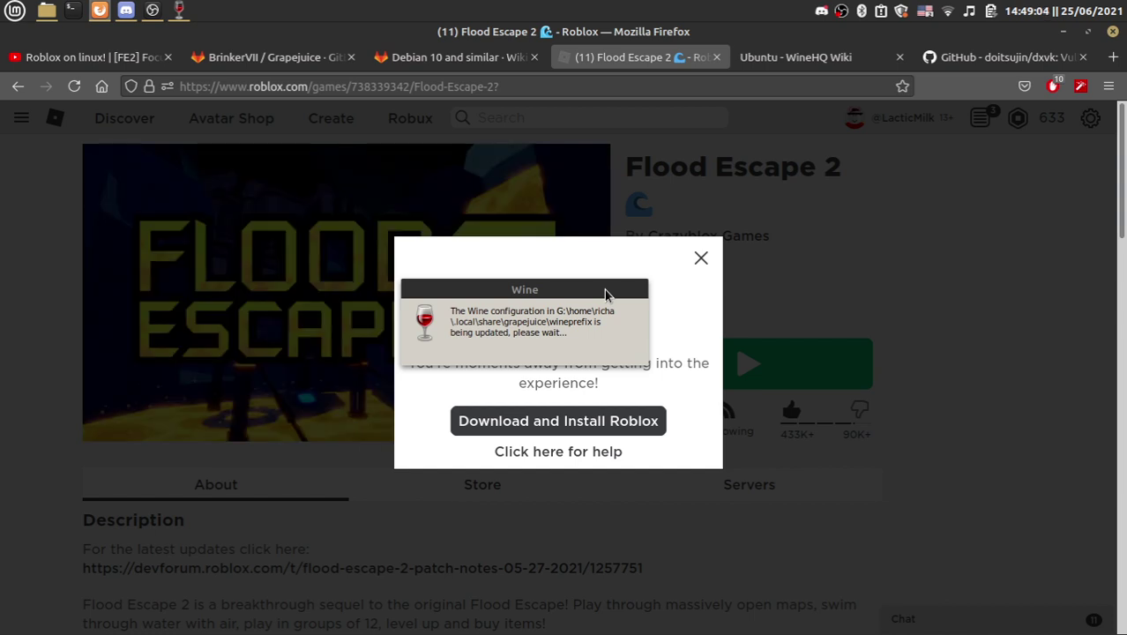
Switch to OBS while the Wine configuration for the Grapejuice prefix is being updated.
left_click(152, 9)
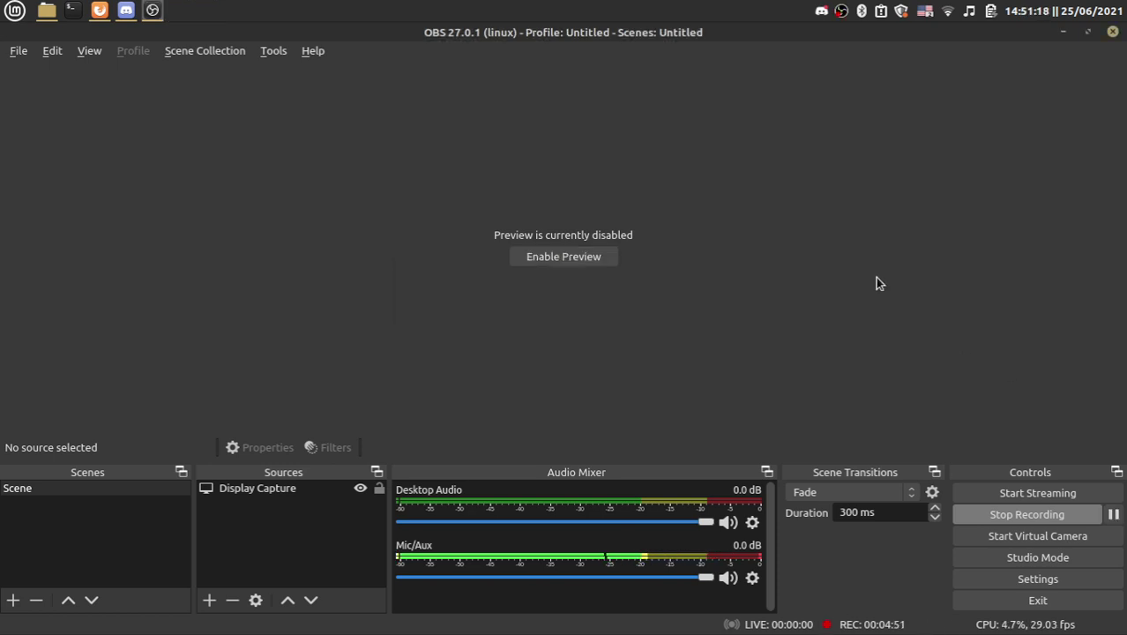
mouse_move(127, 22)
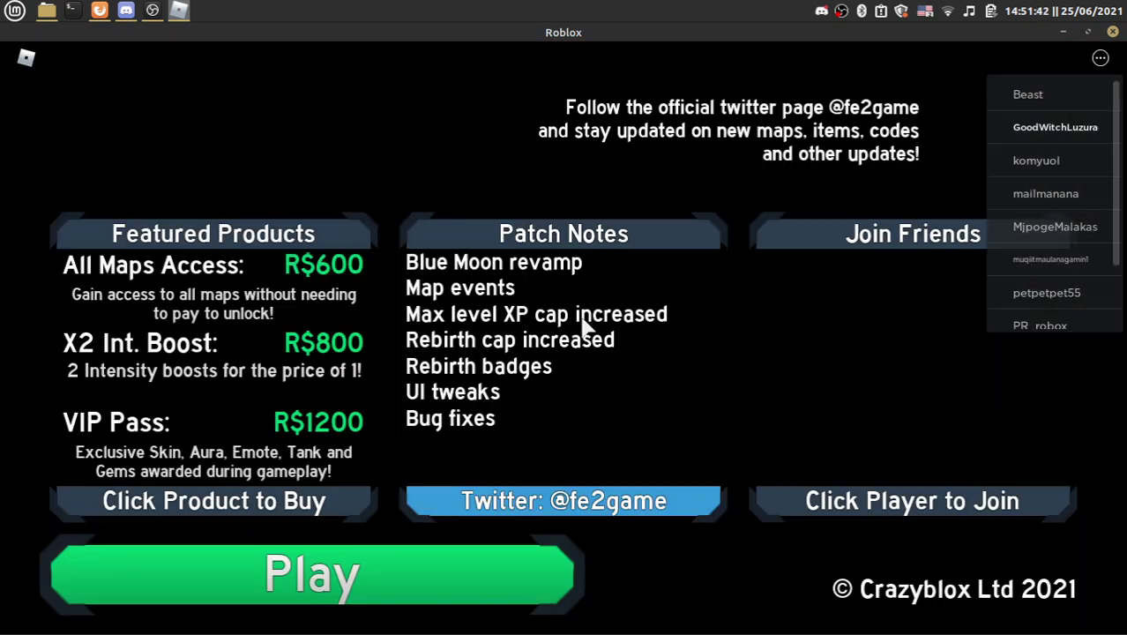
Lower the game's Volume setting to one bar in the Roblox in-game settings and resume the game.
key("Escape")
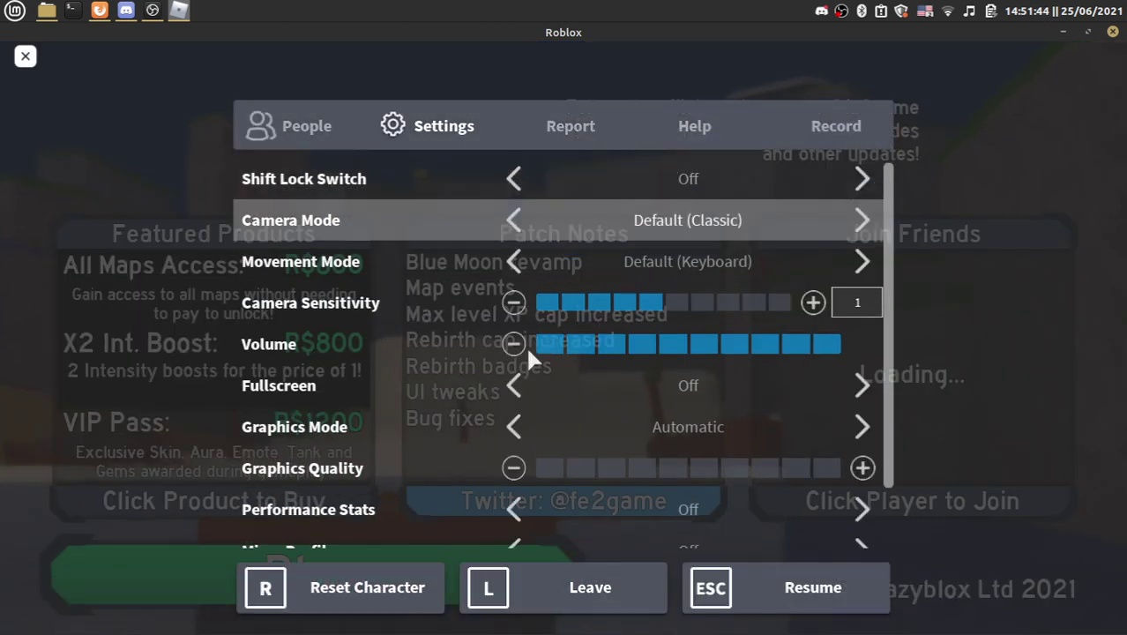
key("Left")
key("Left")
key("Left")
key("Left")
key("Left")
key("Left")
key("Left")
key("Left")
key("Left")
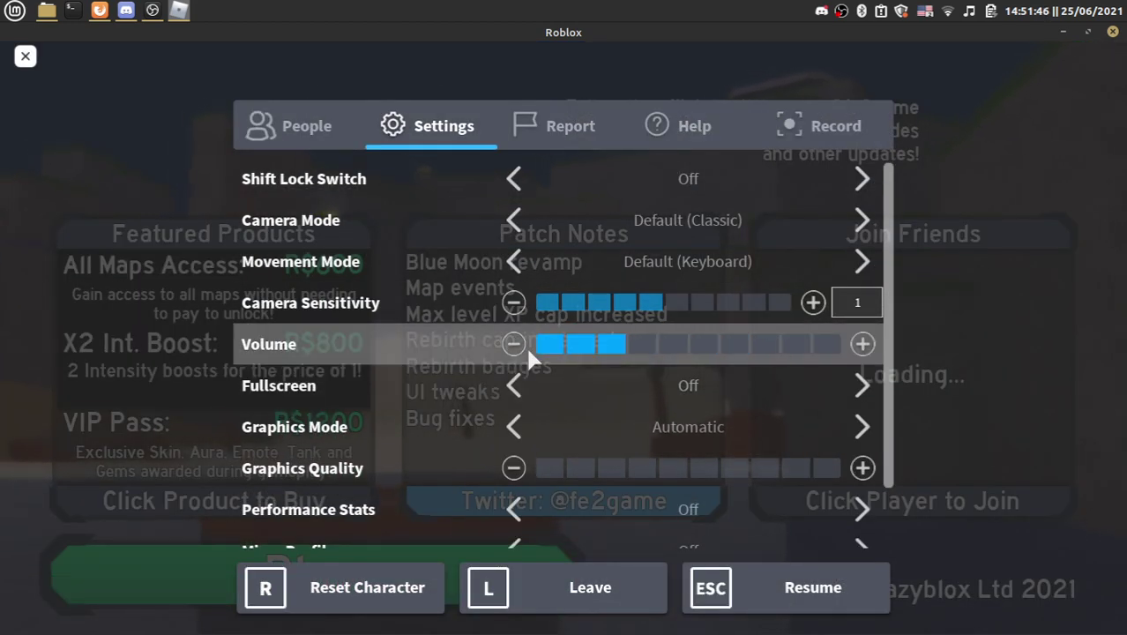
key("Escape")
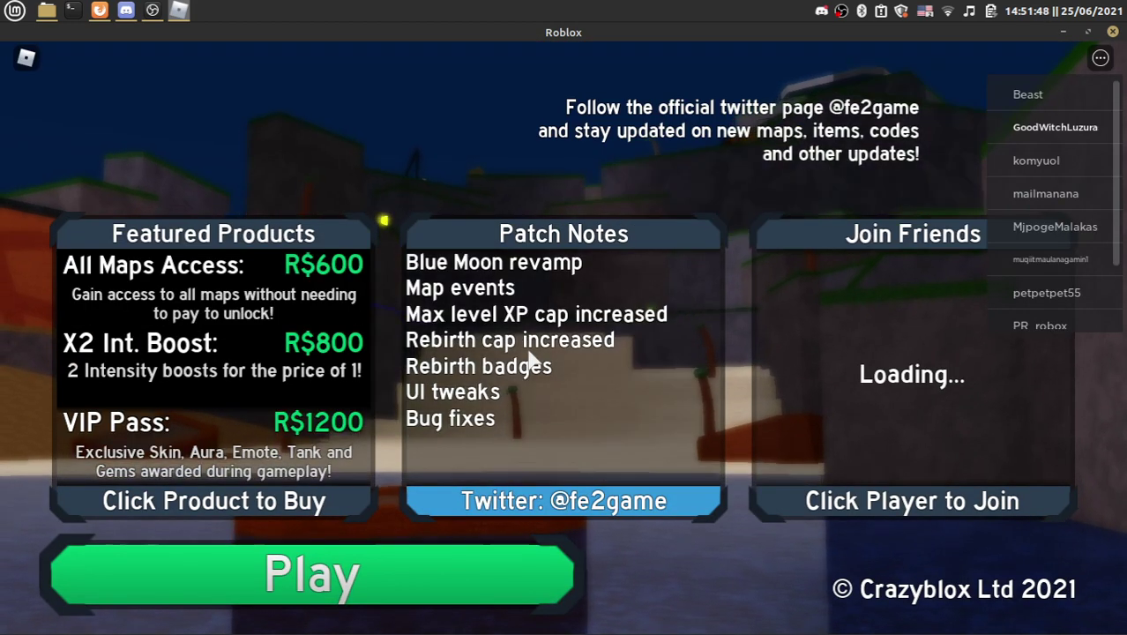
Set Graphics Mode to Manual and Graphics Quality to one bar in the in-game settings, and resume.
key("Escape")
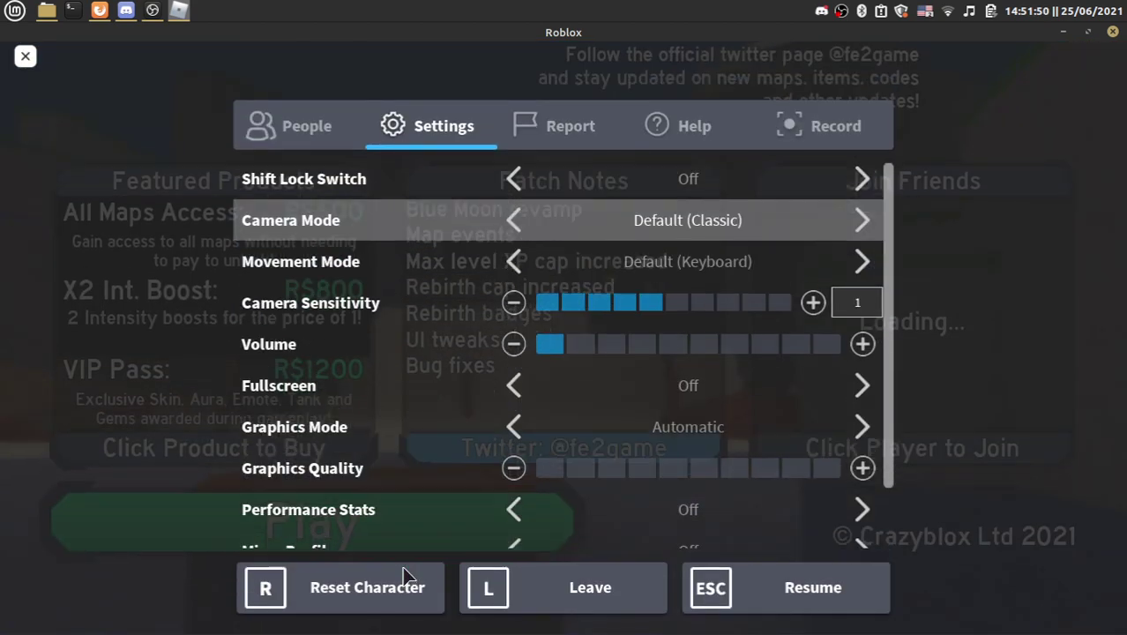
key("Down")
key("Down")
key("Down")
key("Down")
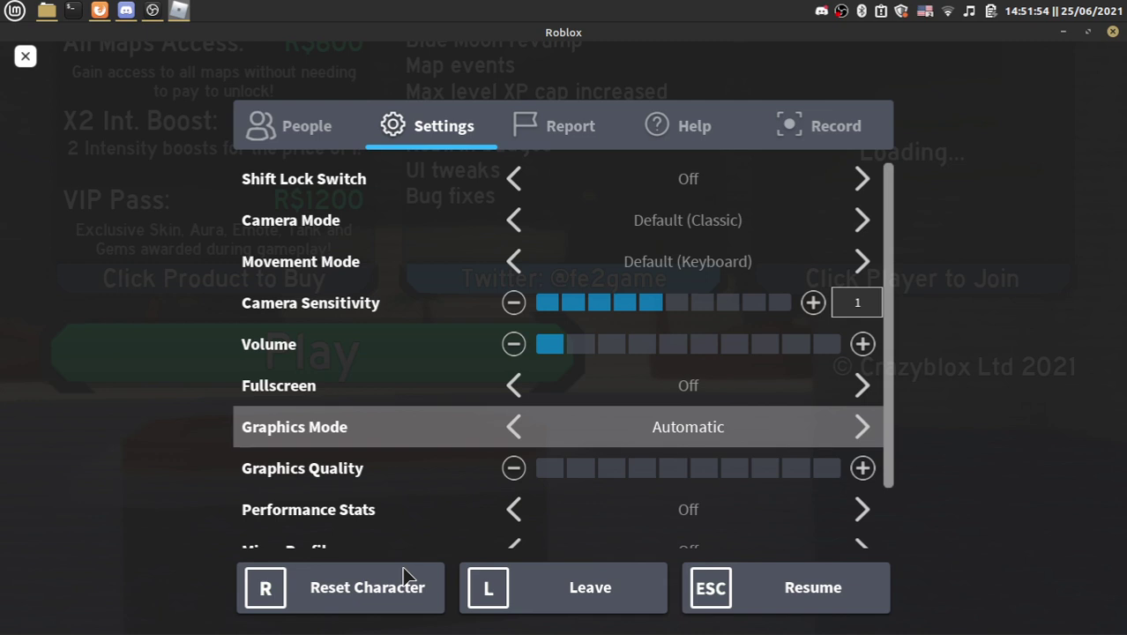
key("Right")
key("Down")
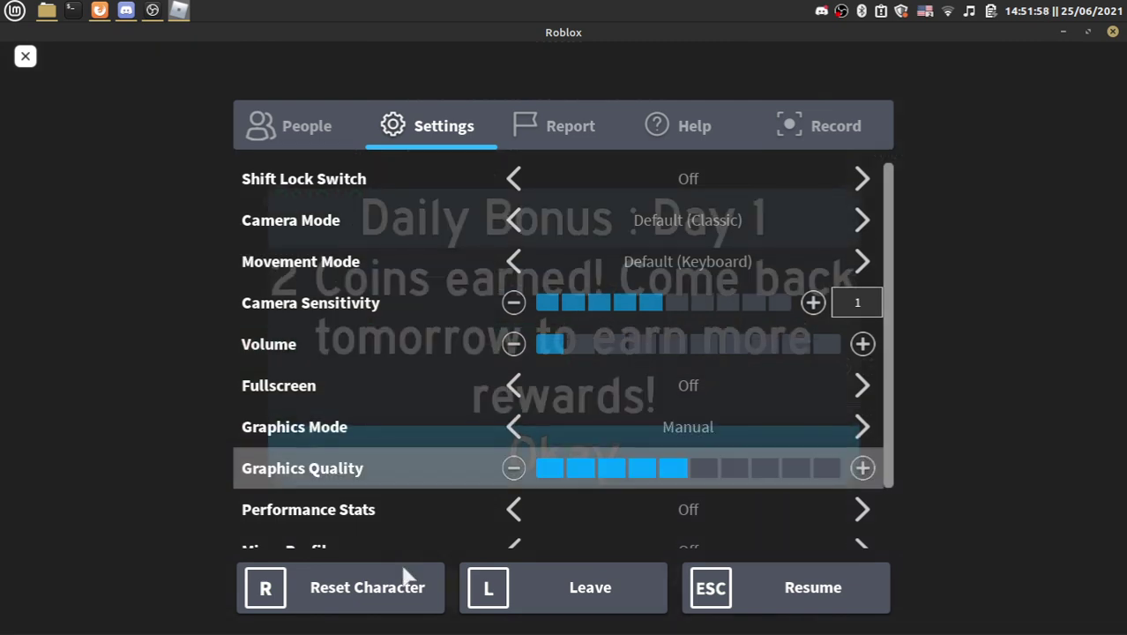
key("Left")
key("Left")
key("Left")
key("Left")
key("Escape")
Dismiss the daily bonus and rewards windows and walk the character through the Flood Escape 2 lobby.
left_click(549, 470)
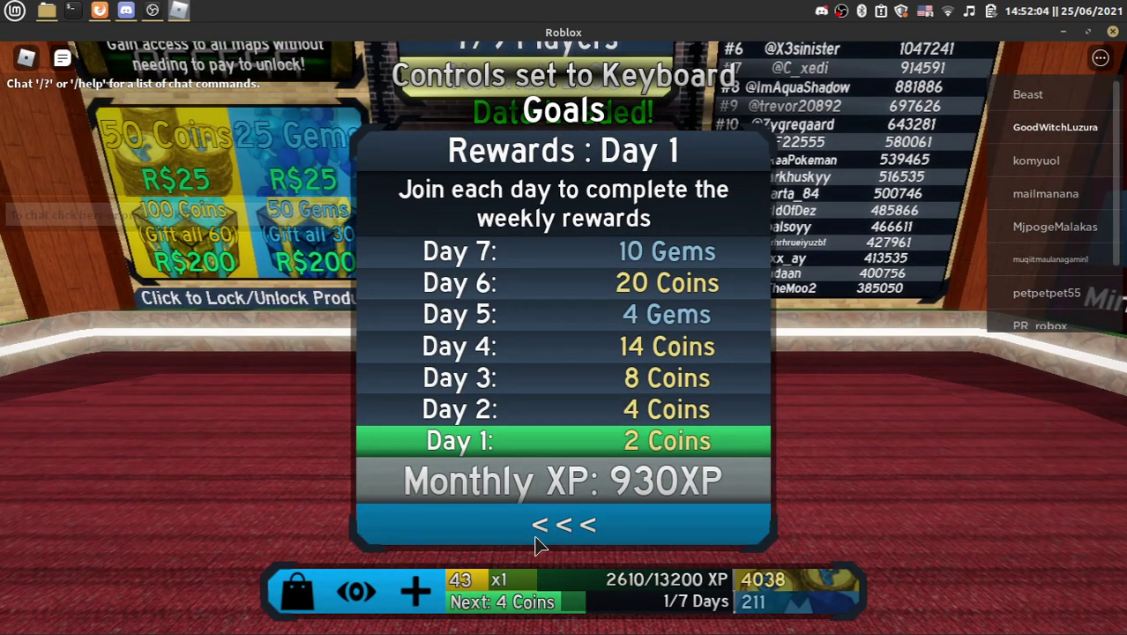
left_click(536, 535)
key("a")
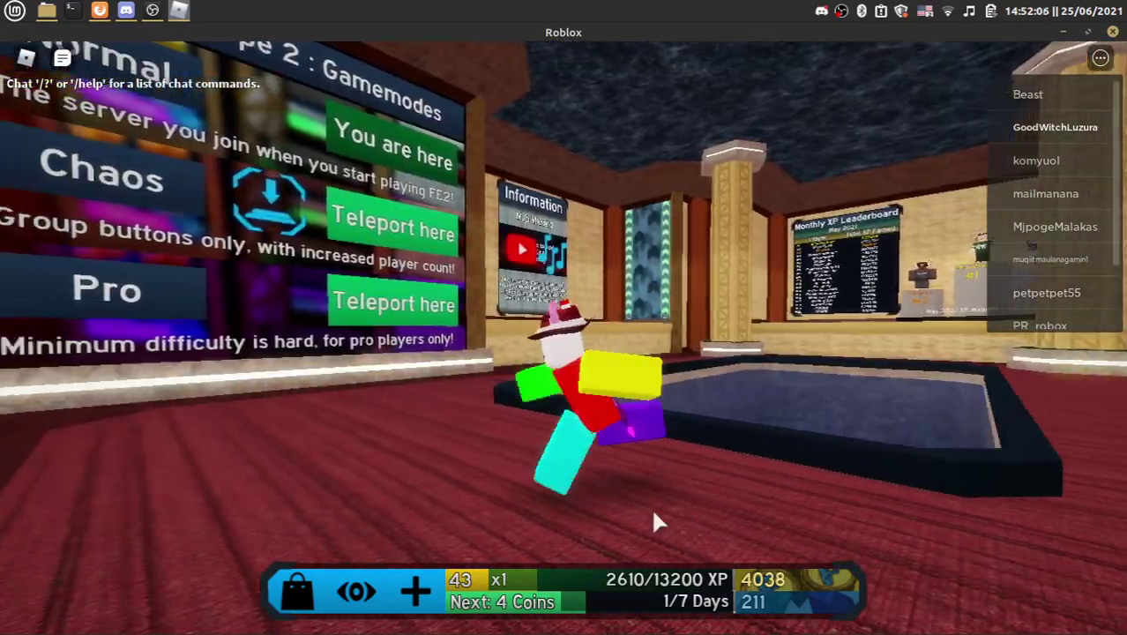
key("s")
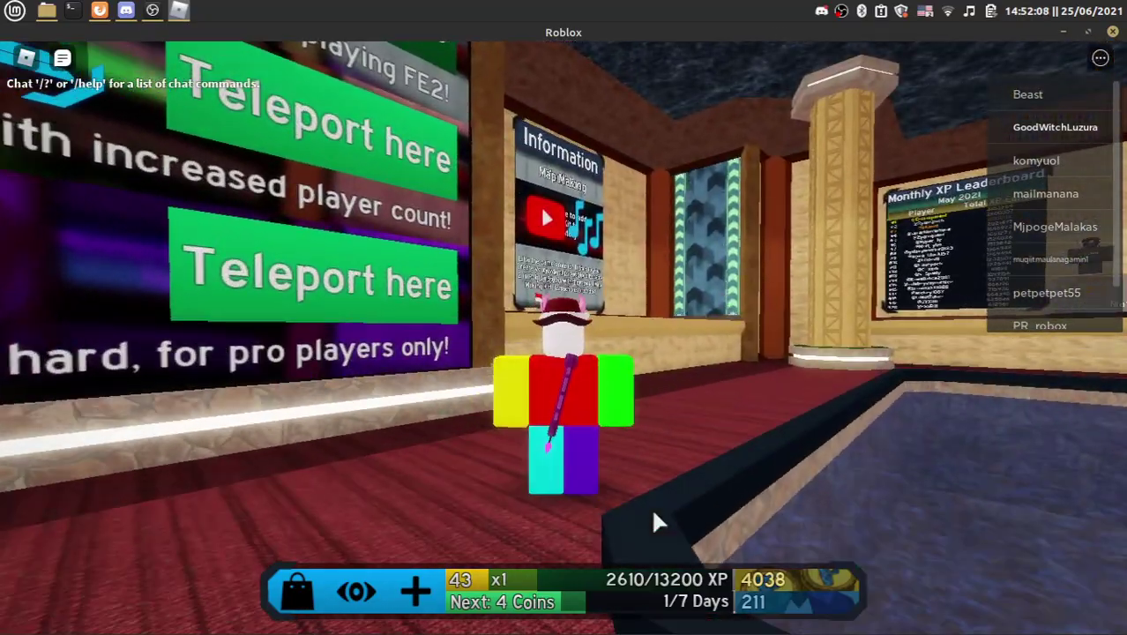
key("w")
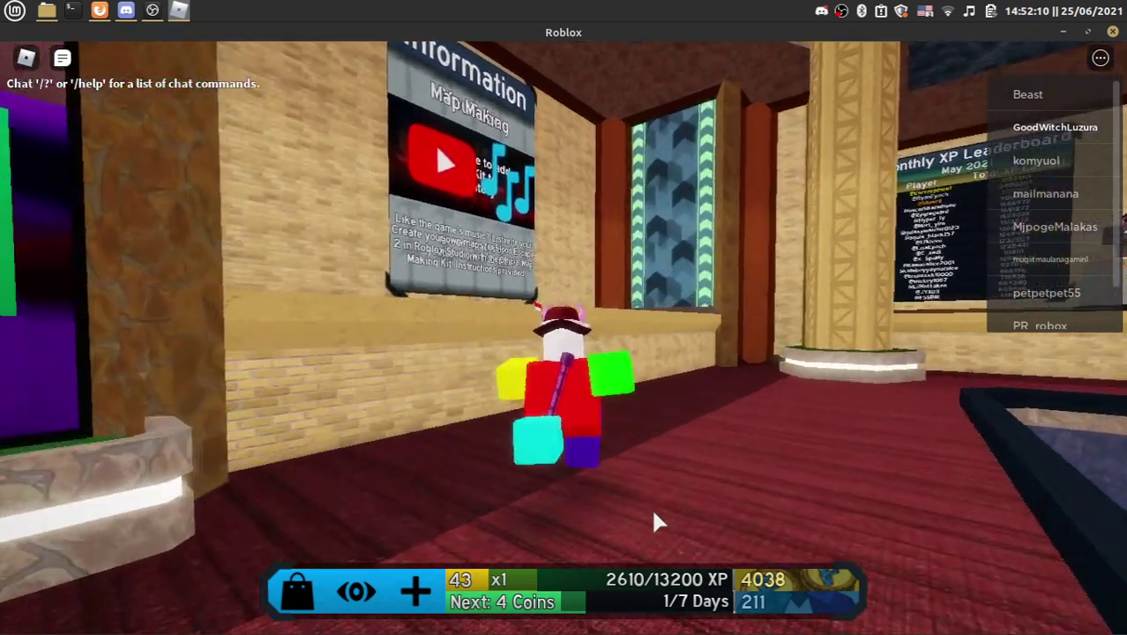
key("d")
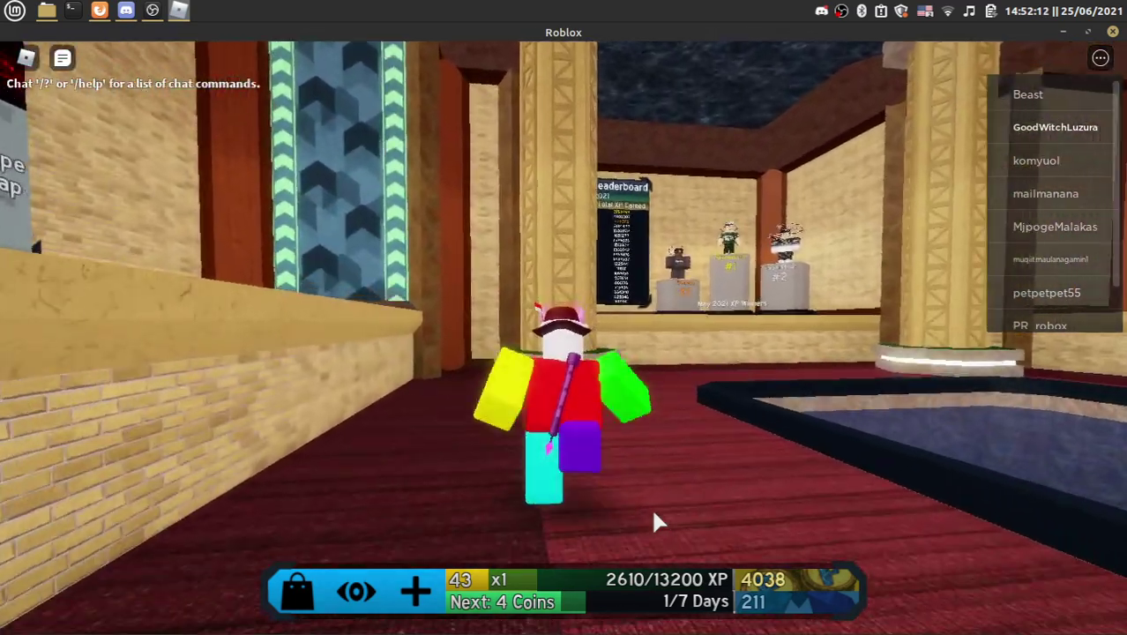
Briefly show the graphics and performance stats overlay, hide it again, and walk the character up to the Monthly XP Leaderboard.
key("shift+F2")
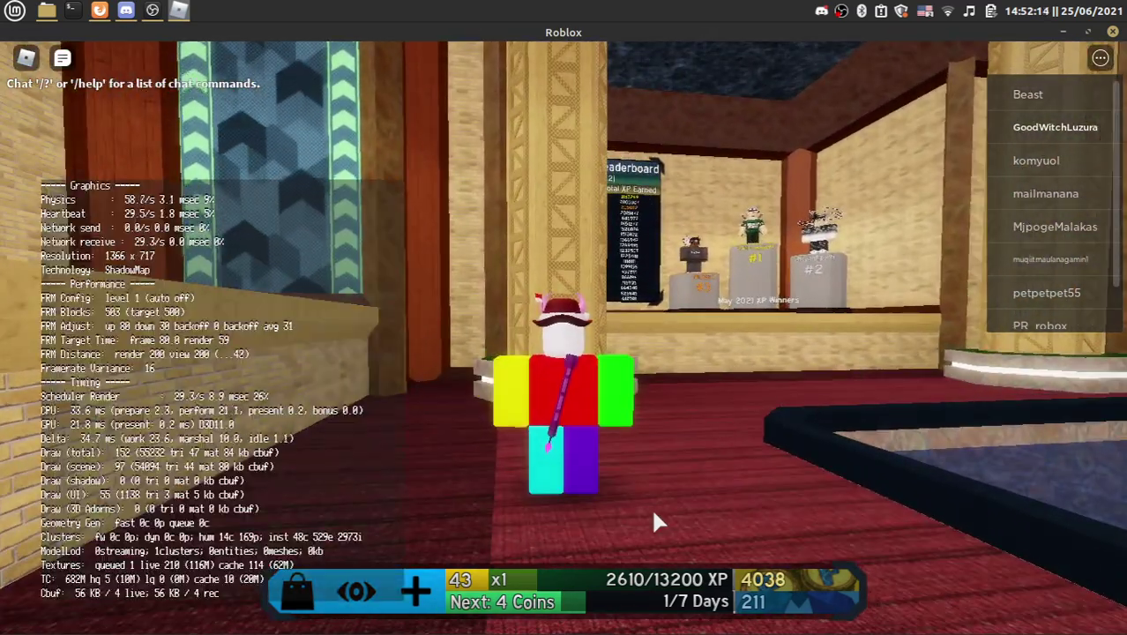
key("a")
key("shift+F2")
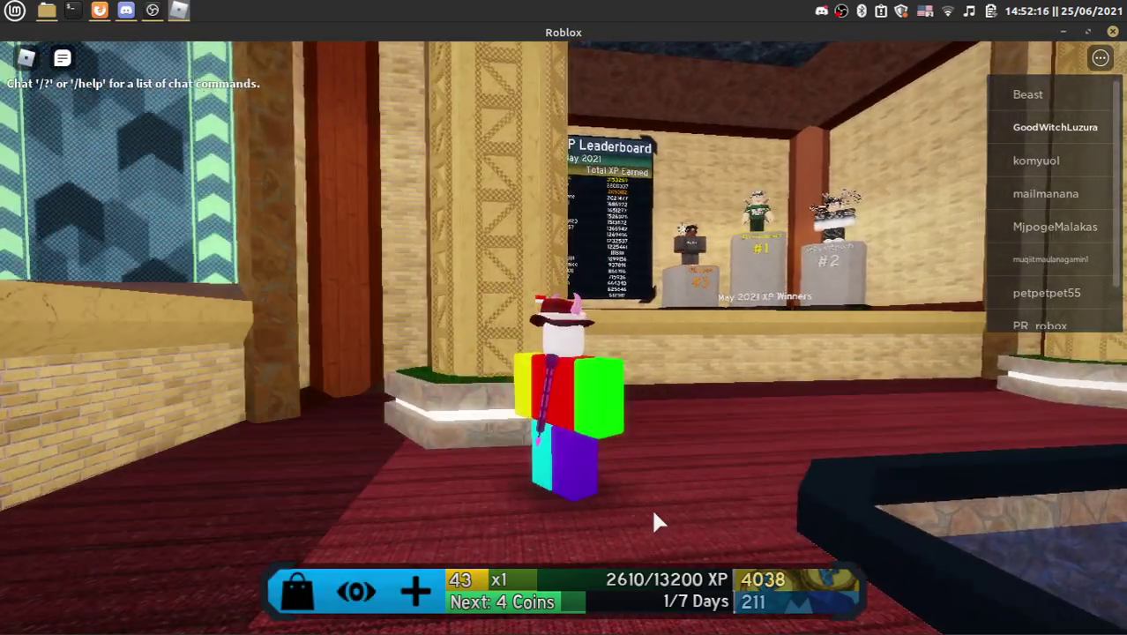
key("w")
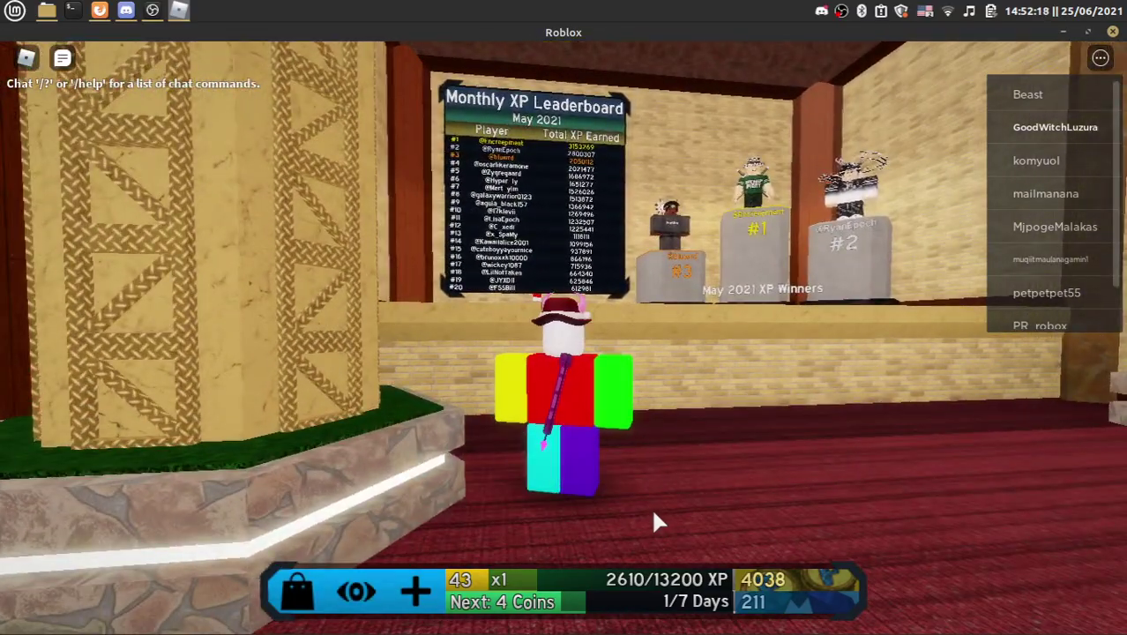
key("d")
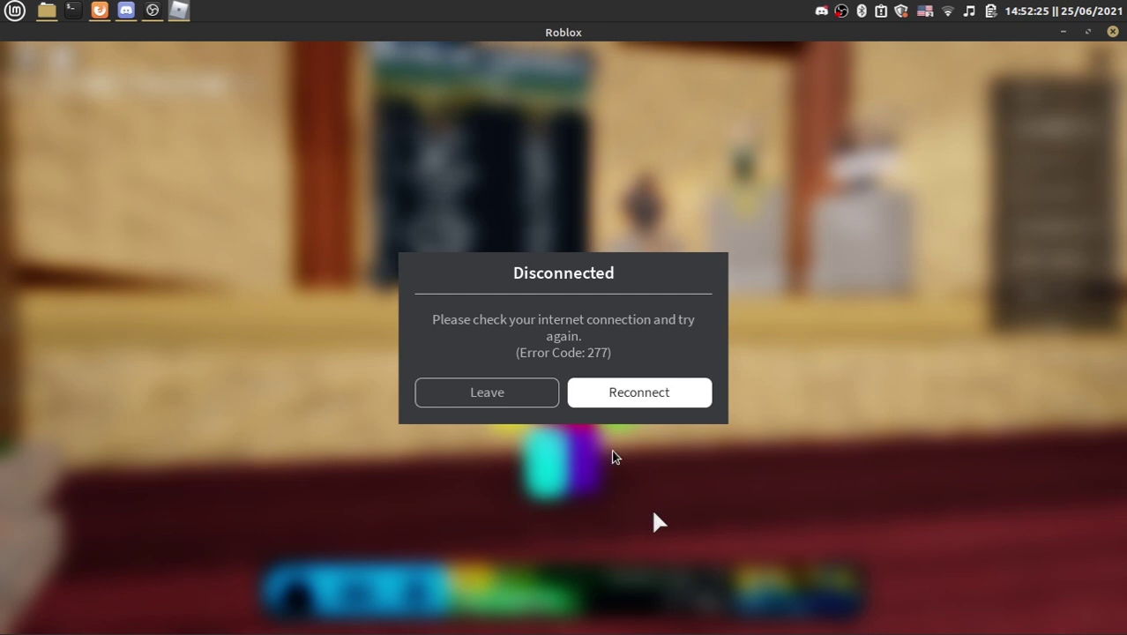
Close the disconnected game and switch to Firefox to review the How to use instructions on the doitsujin/dxvk GitHub page.
key("alt+F4")
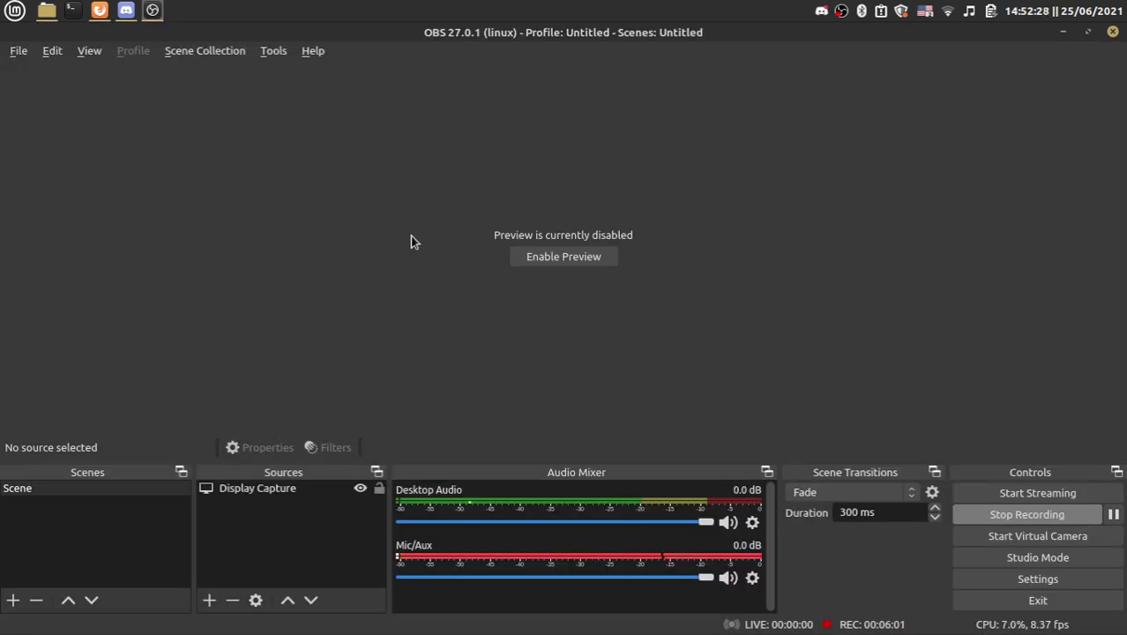
left_click(99, 10)
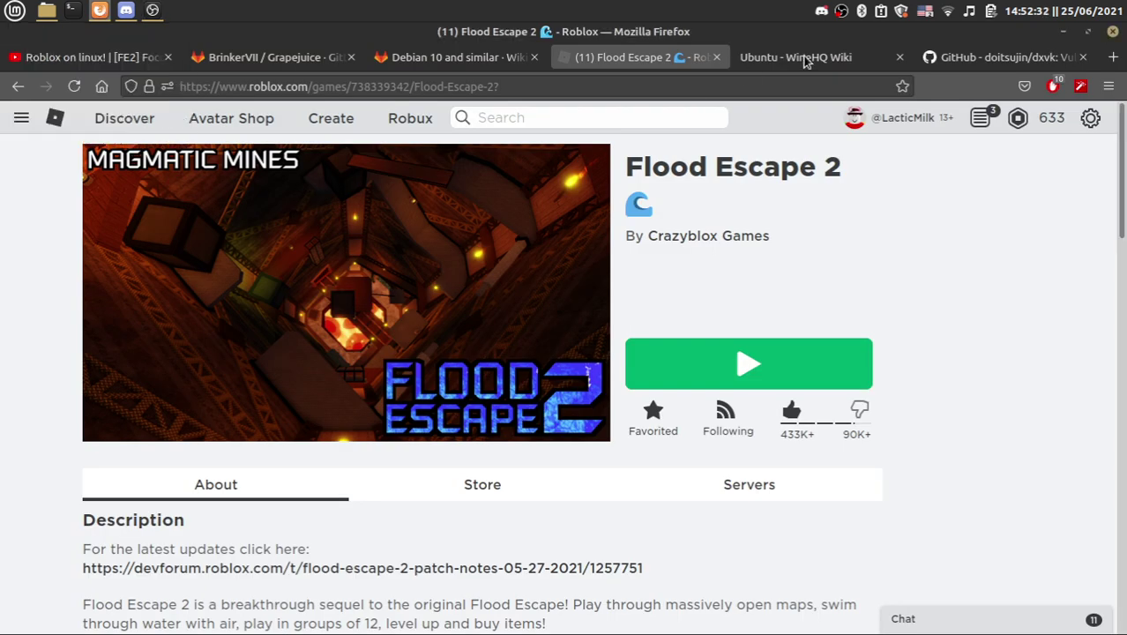
left_click(986, 61)
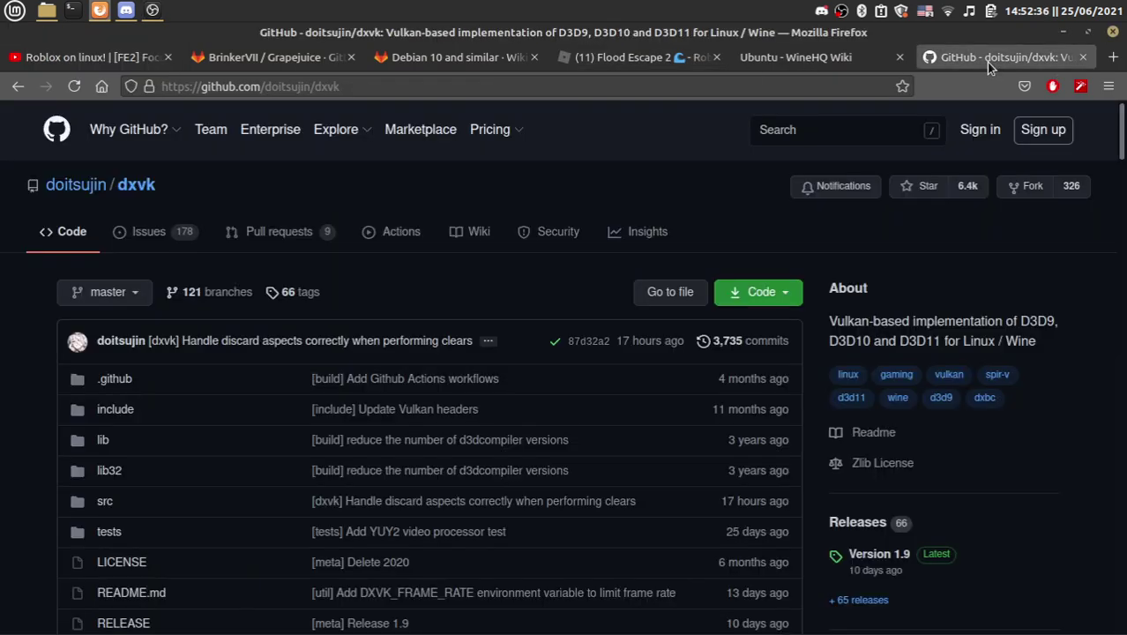
scroll(334, 451, "down", 7)
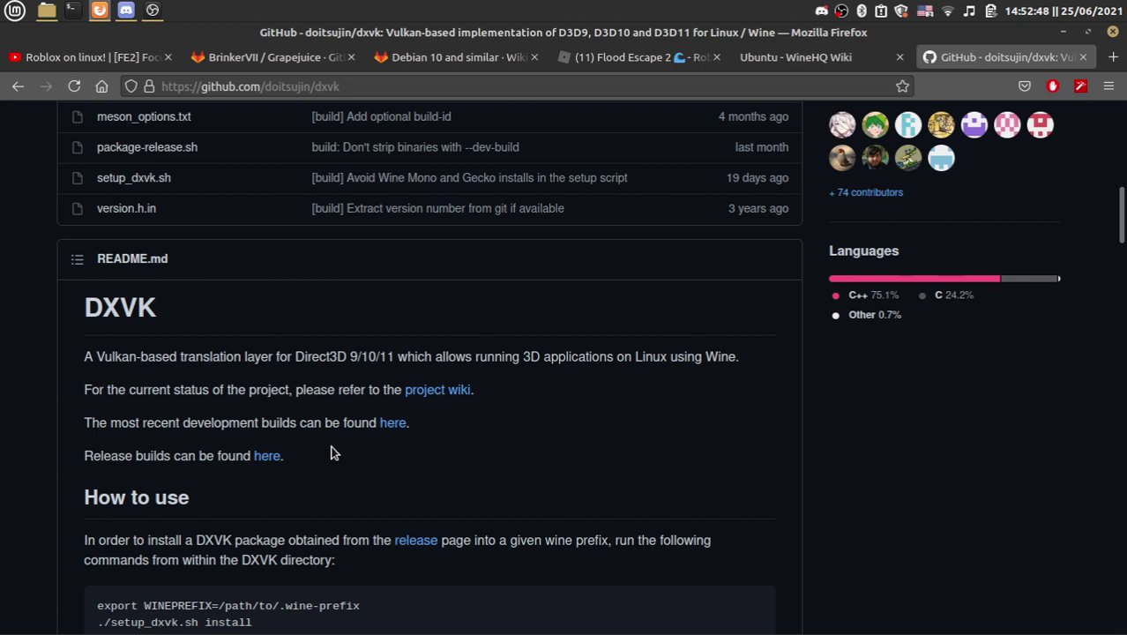
scroll(330, 453, "down", 3)
scroll(331, 453, "up", 5)
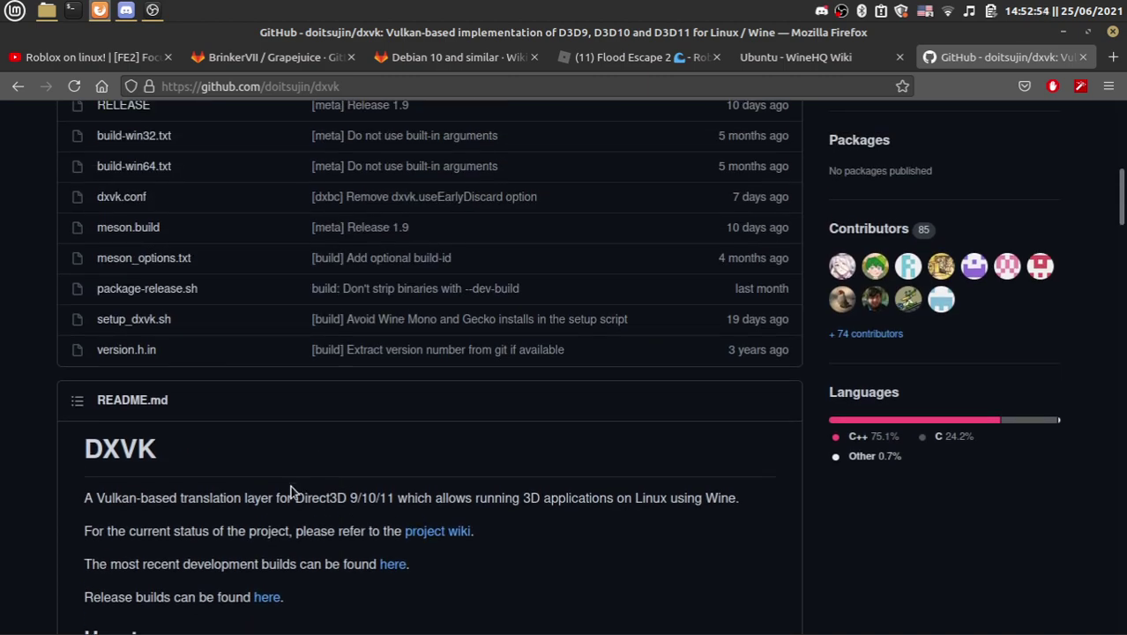
scroll(273, 520, "down", 3)
scroll(272, 519, "down", 1)
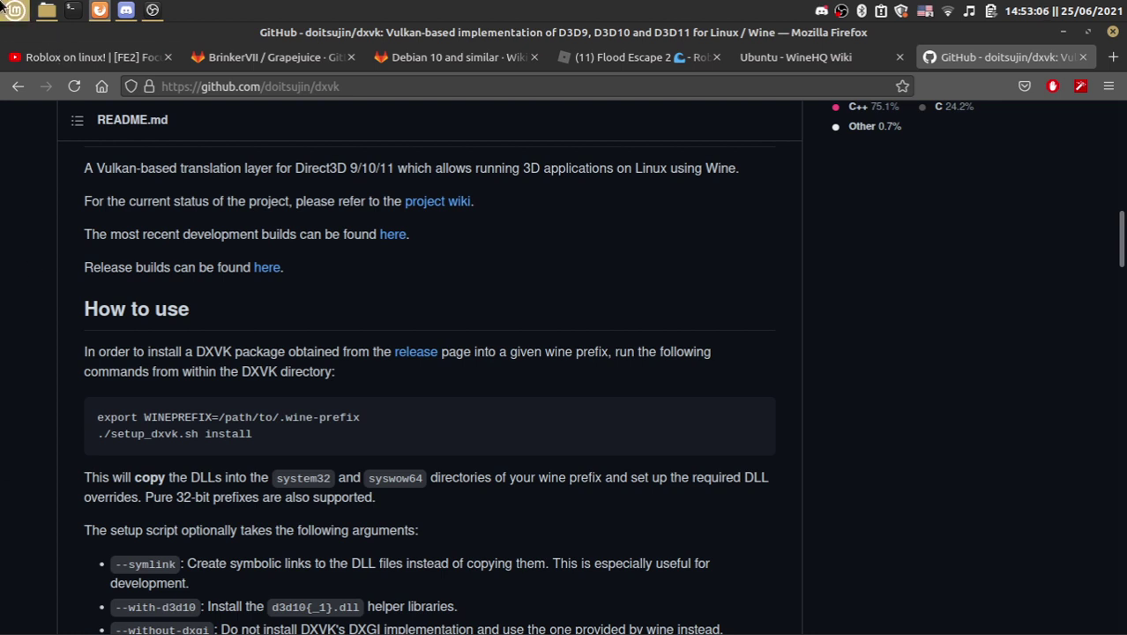
Launch Grapejuice and open the drive C folder of its Wine prefix in the file manager.
left_click(13, 9)
type("grapl")
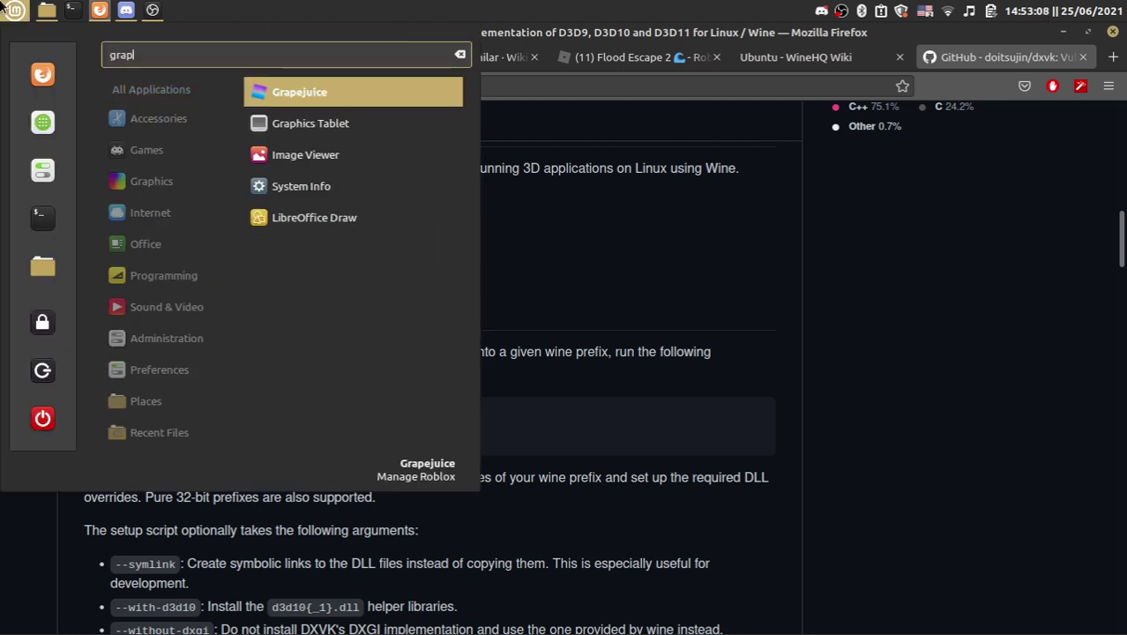
left_click(4, 7)
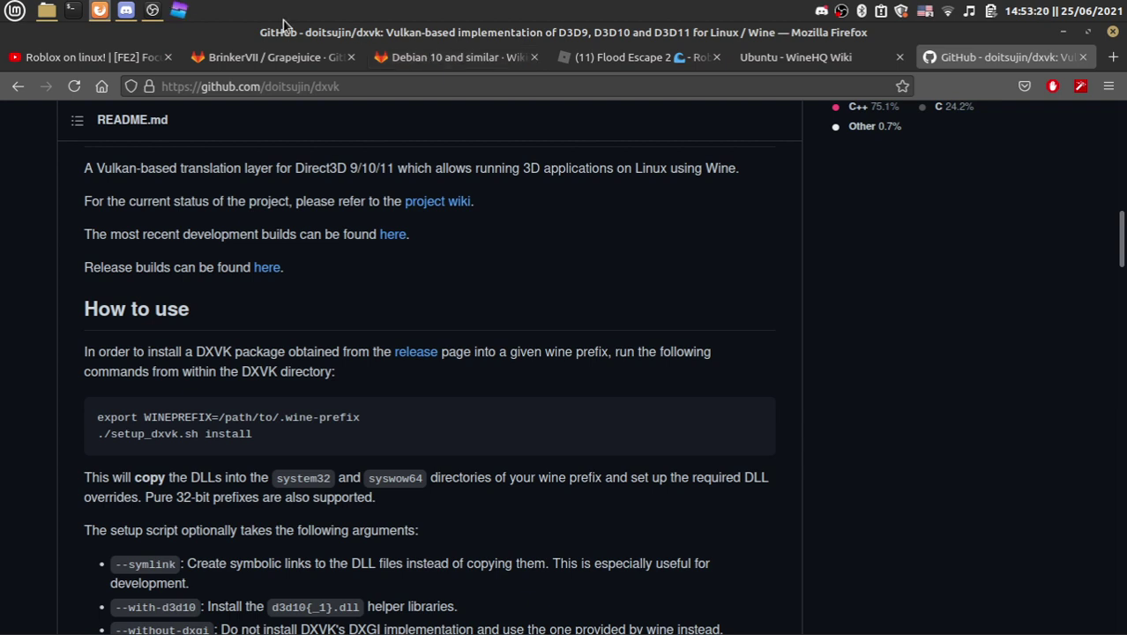
left_click(651, 214)
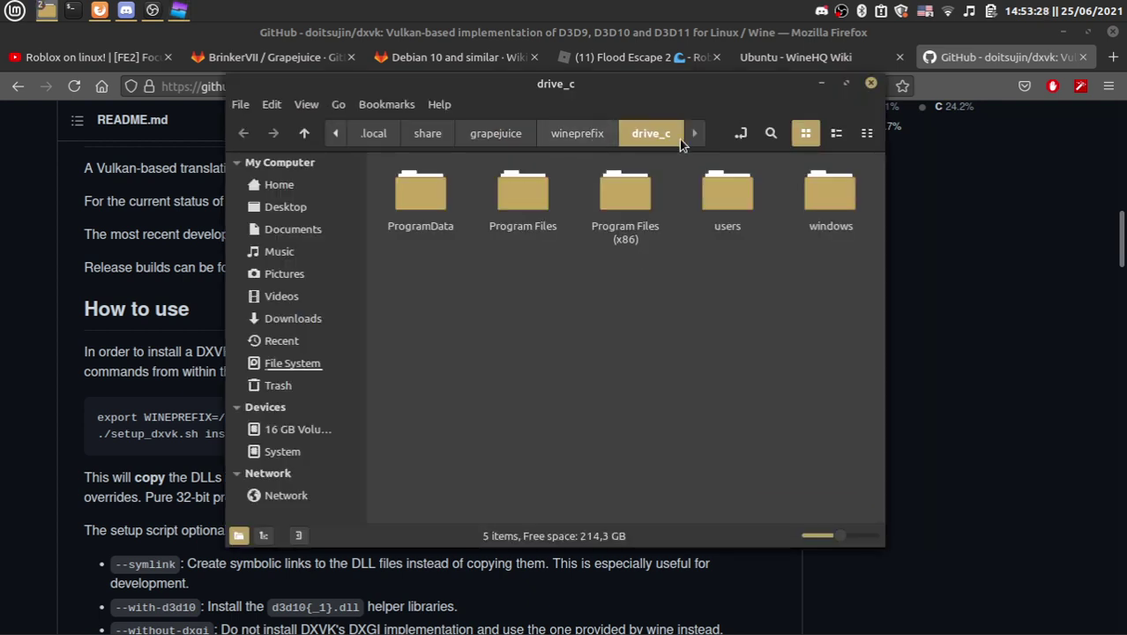
Show the drive_c folder's full path as text, select the part up to wineprefix, and close the file manager window.
key("ctrl+l")
left_click(604, 134)
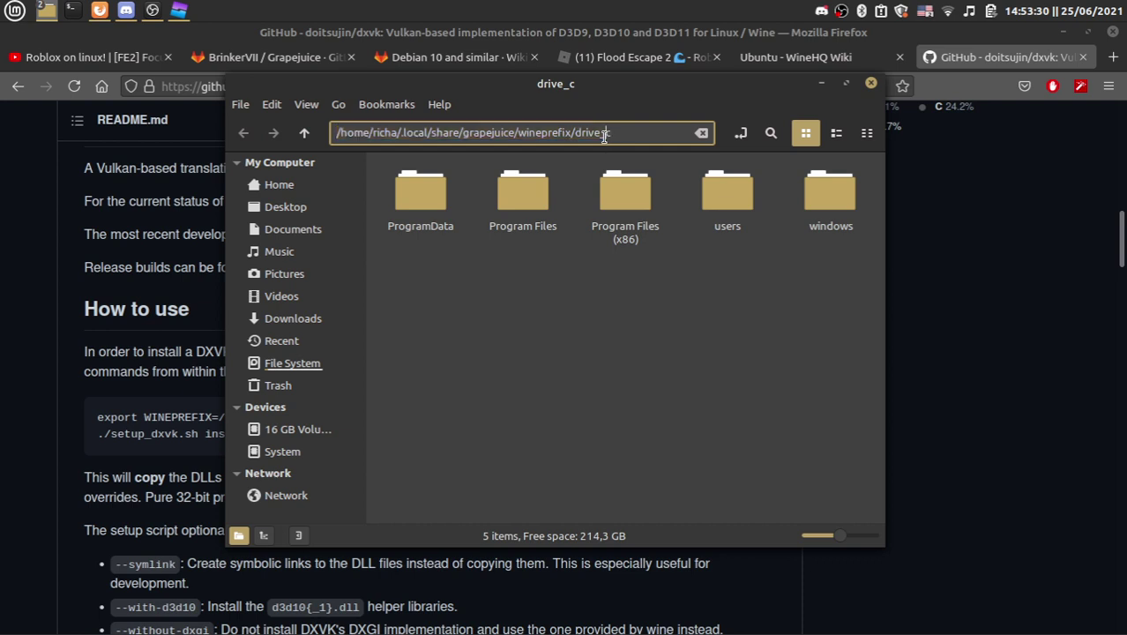
key("ctrl+shift+Left")
key("ctrl+shift+Left")
key("ctrl+shift+Left")
key("ctrl+shift+Left")
key("ctrl+shift+Left")
key("ctrl+shift+Left")
key("ctrl+shift+Left")
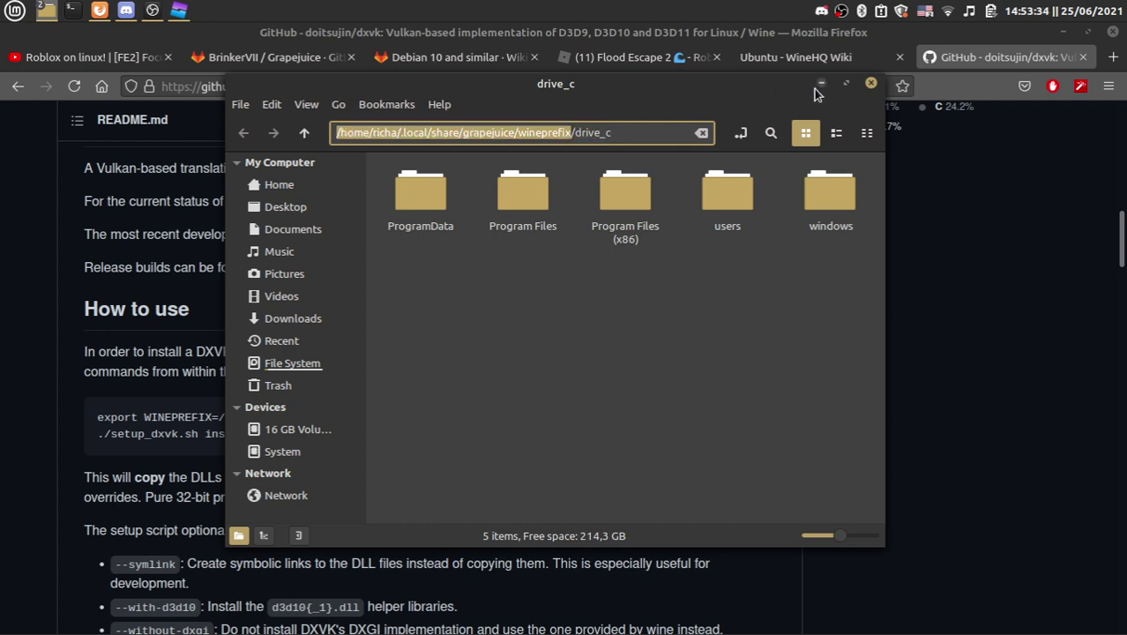
left_click(871, 84)
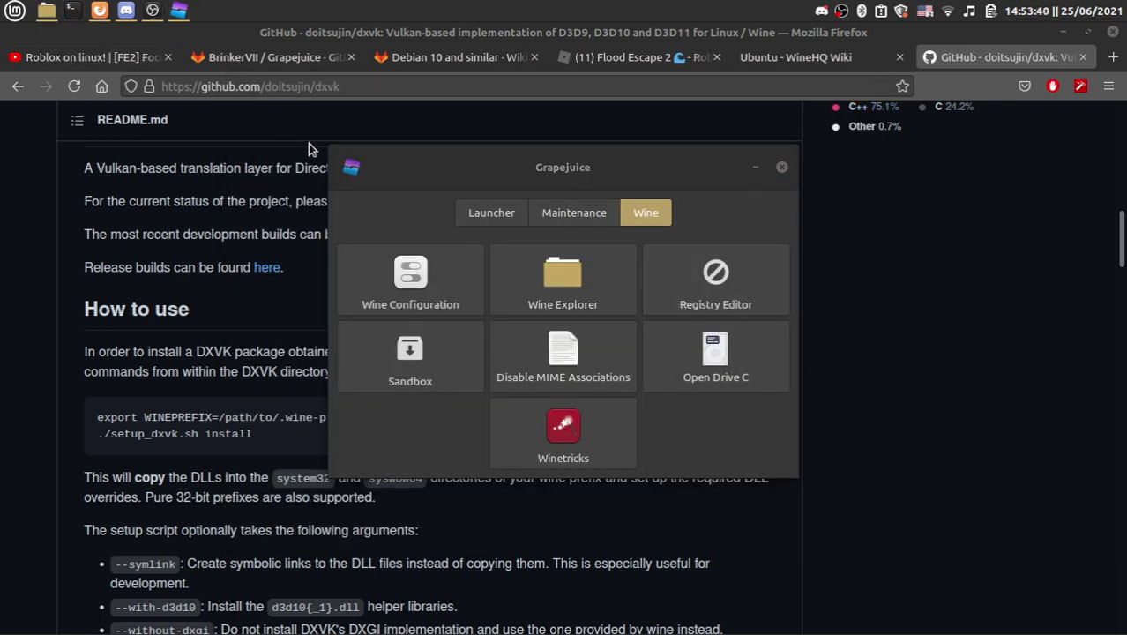
Move the Grapejuice window aside, then open the DXVK Version 1.9 release page in Firefox and go to its Assets list.
left_click_drag(458, 153, 886, 326)
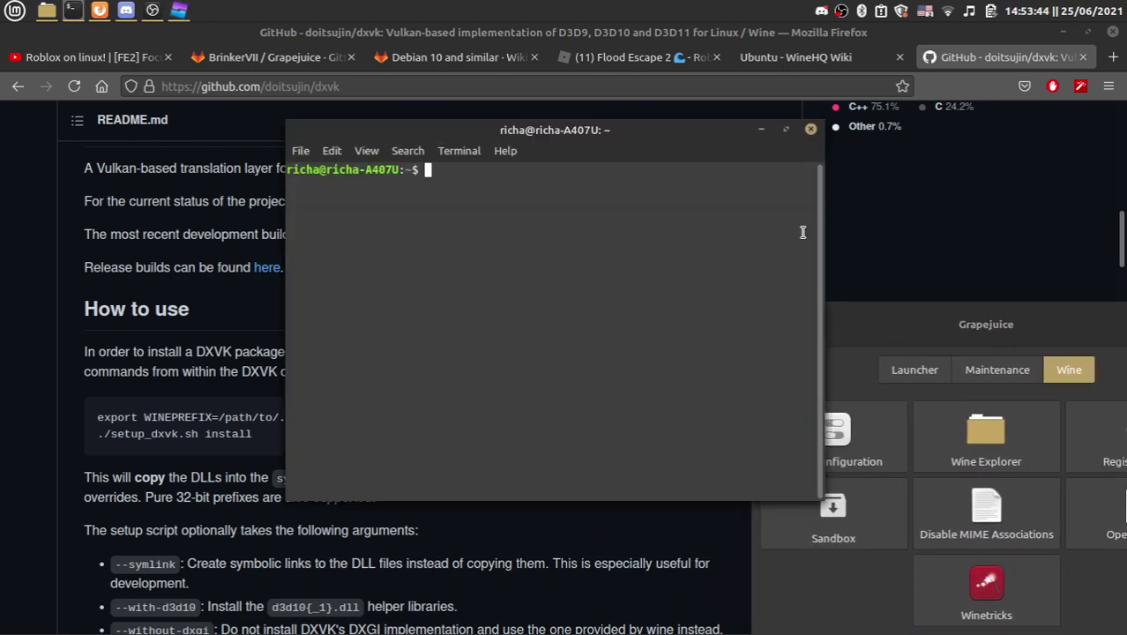
left_click(886, 208)
scroll(886, 208, "up", 5)
scroll(886, 208, "up", 1)
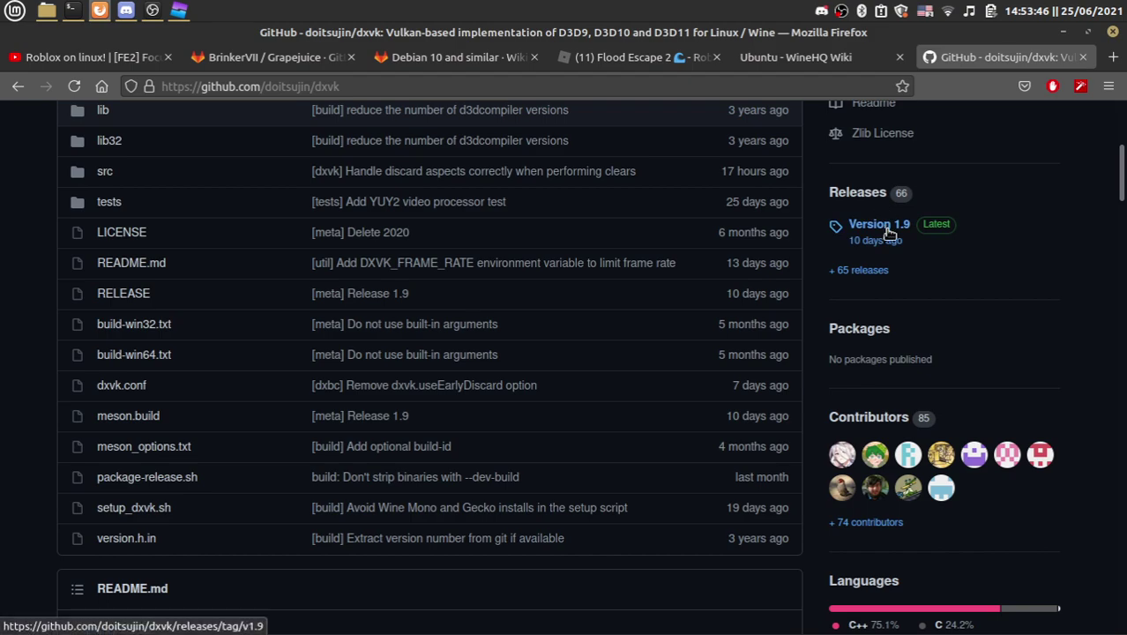
left_click(887, 227)
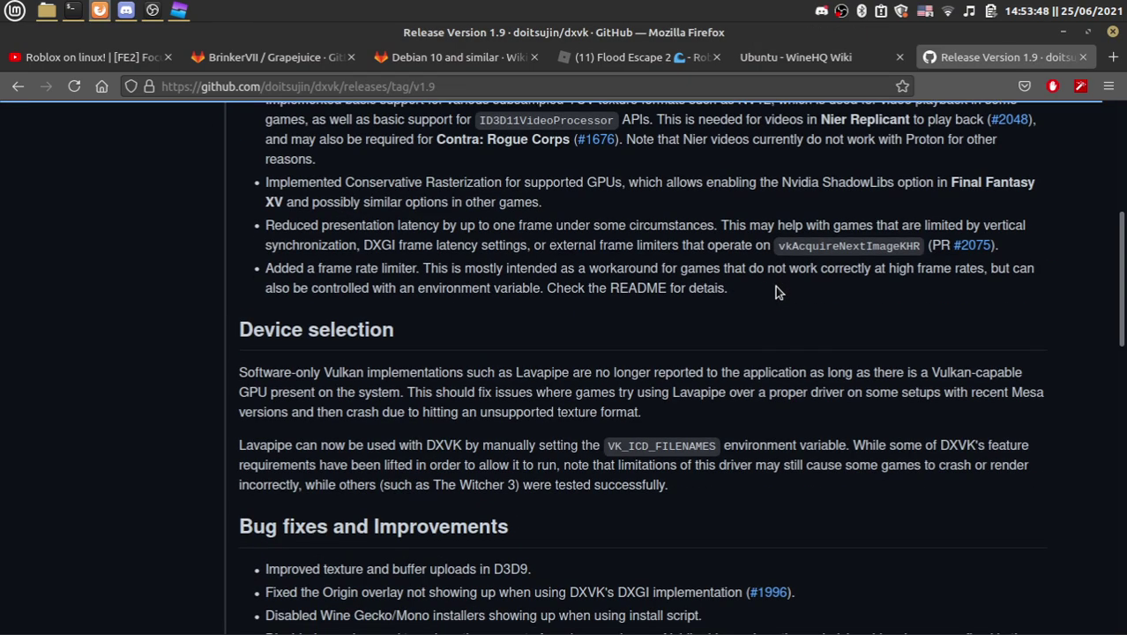
scroll(776, 265, "up", 5)
scroll(665, 371, "down", 8)
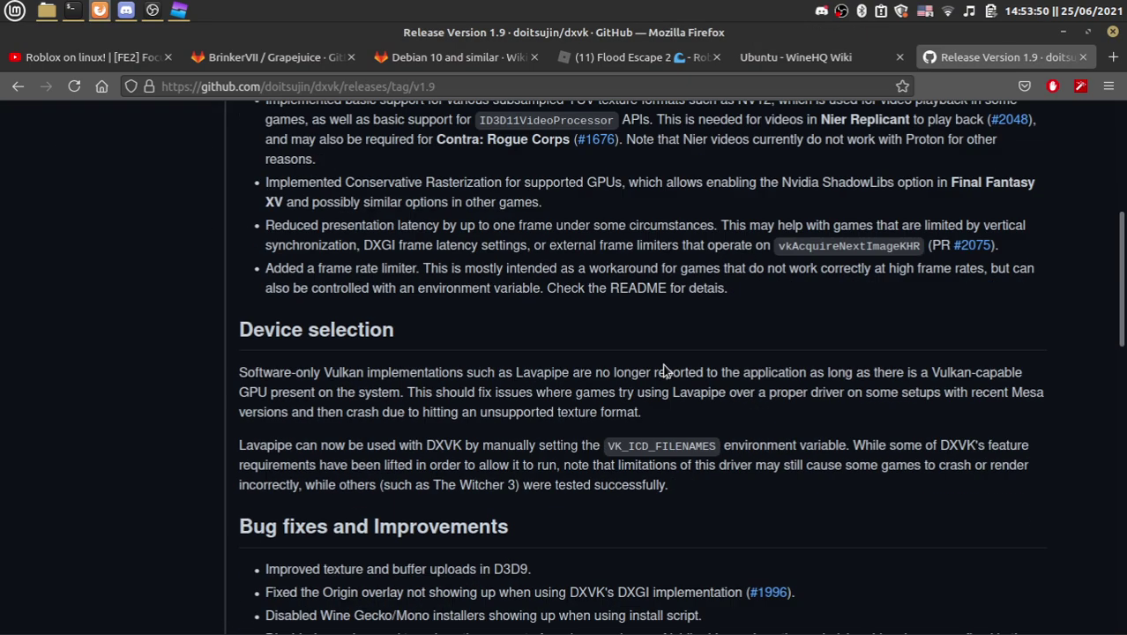
scroll(665, 371, "up", 10)
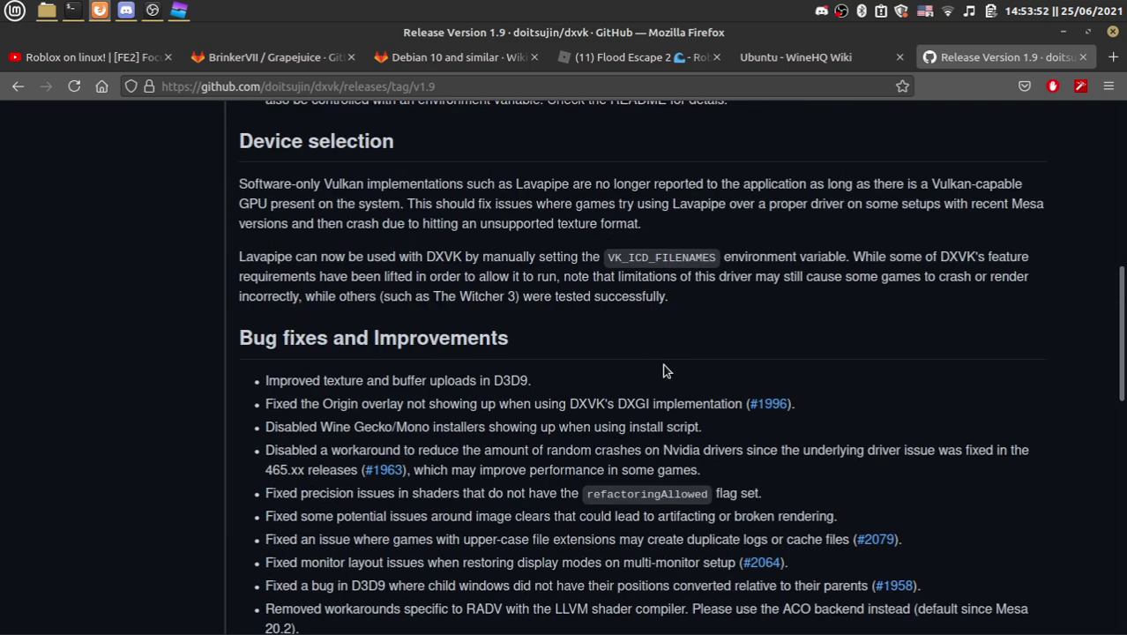
scroll(666, 370, "down", 12)
scroll(665, 370, "down", 1)
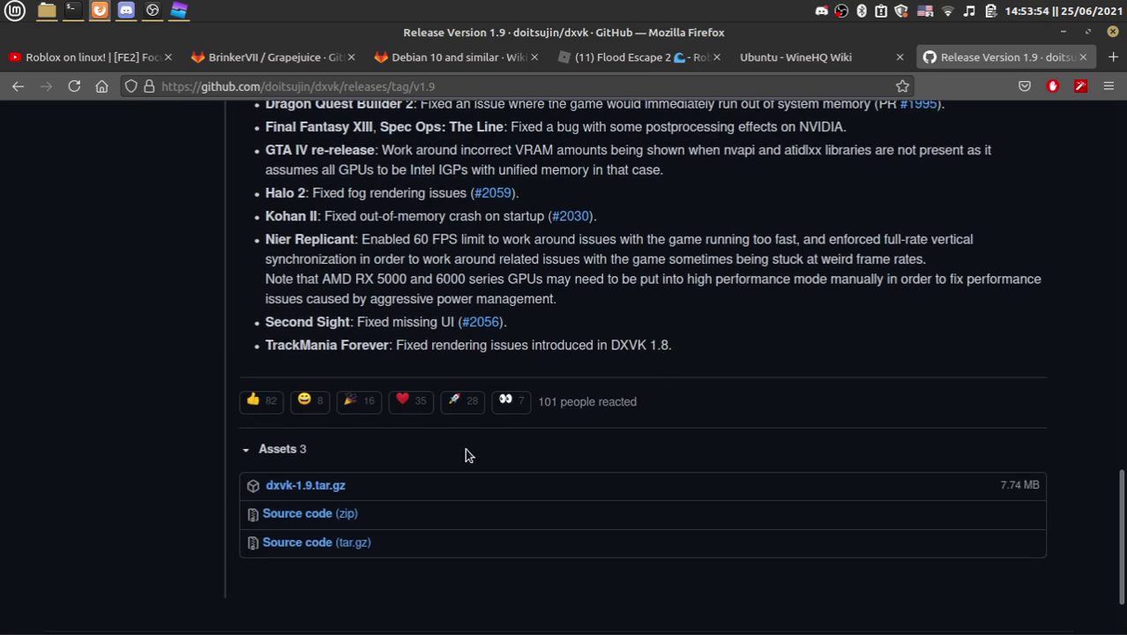
Download dxvk-1.9.tar.gz from the release assets, saving it as a file.
left_click(327, 488)
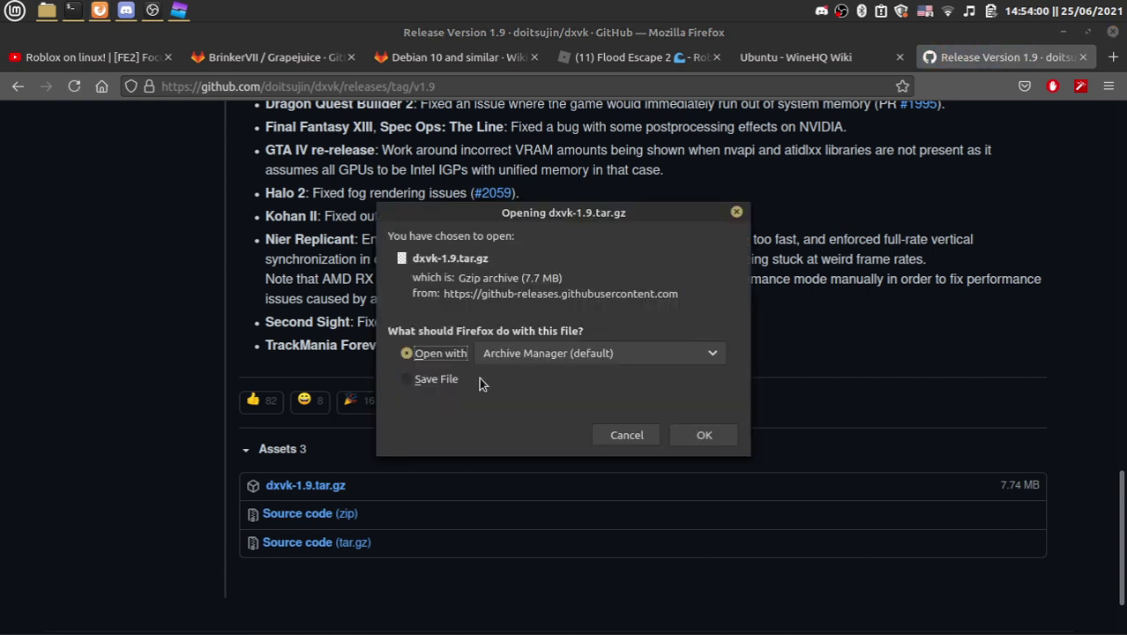
left_click(435, 381)
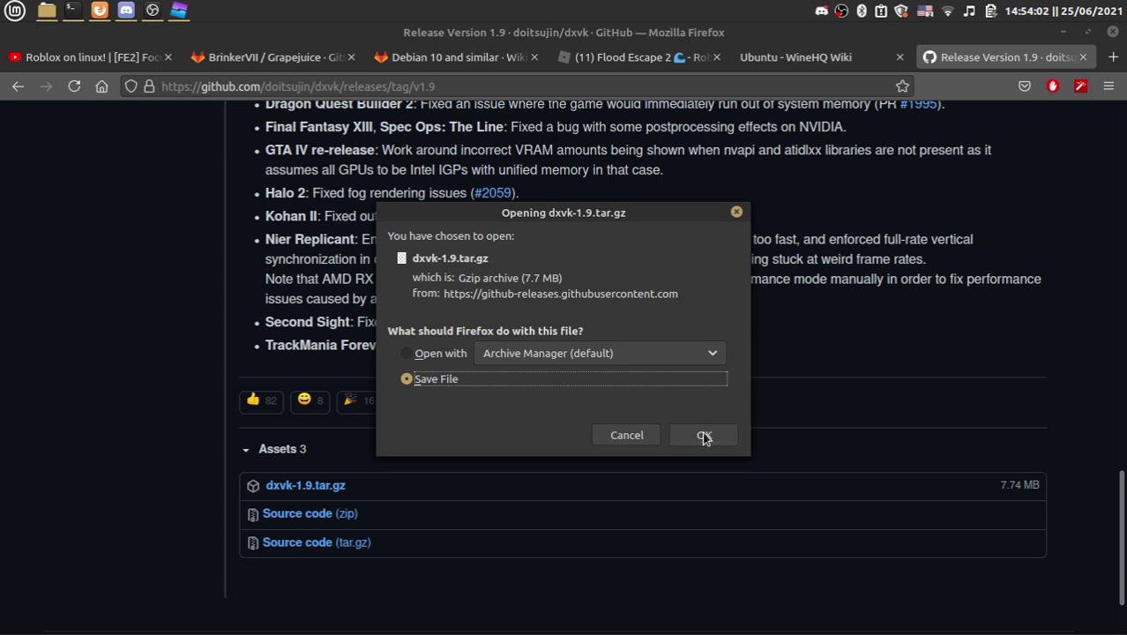
left_click(703, 436)
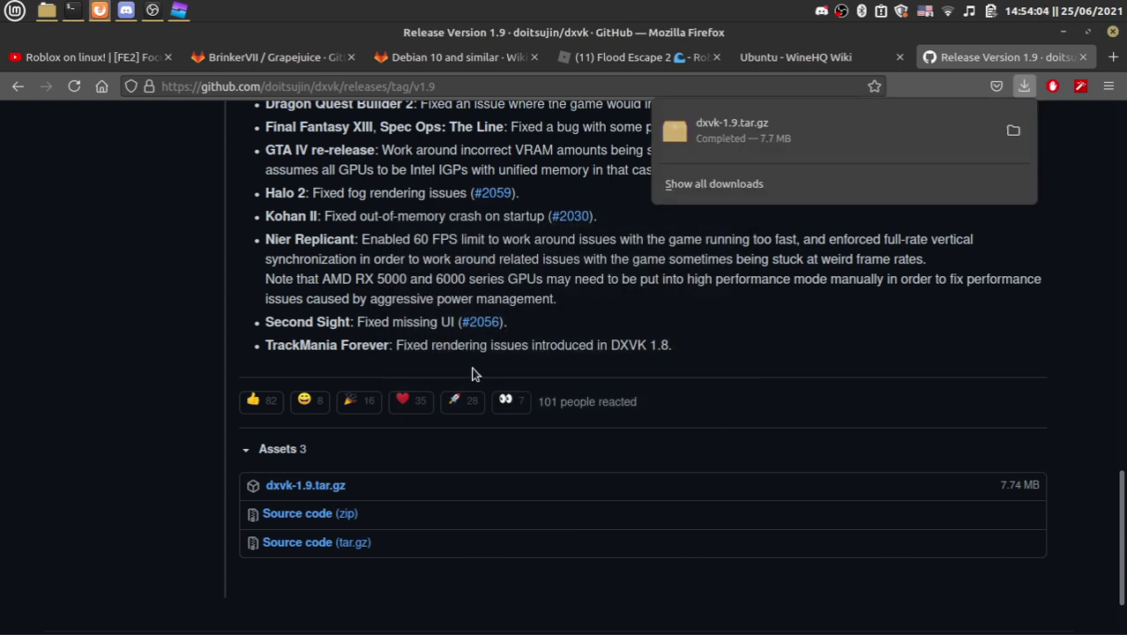
Switch to the terminal and change to the Downloads directory.
key("alt+Tab")
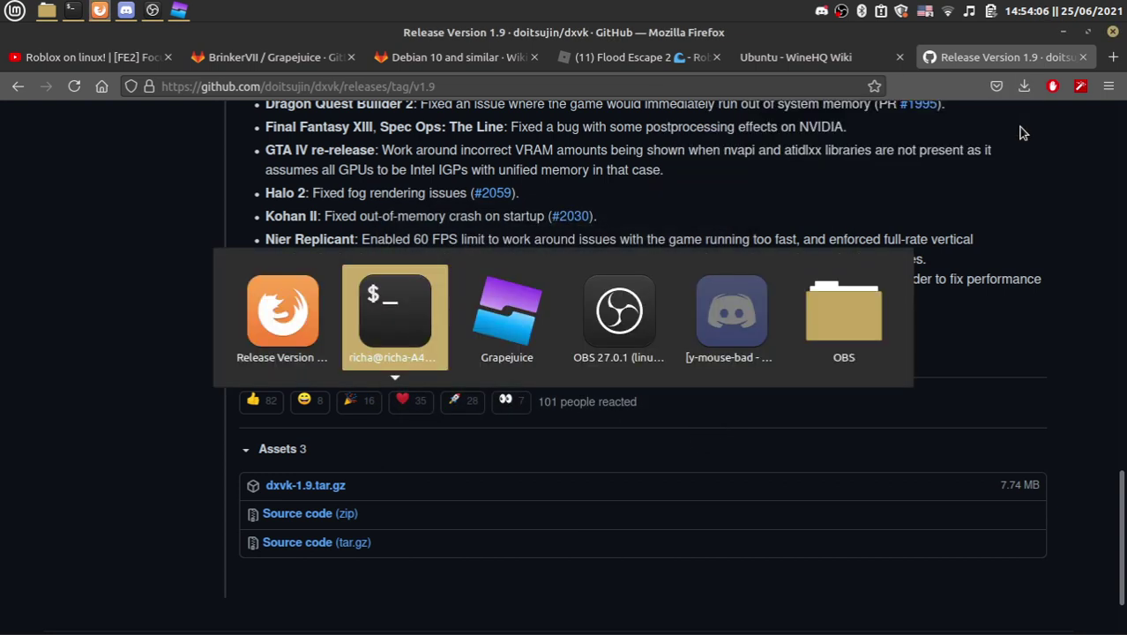
type("cd do")
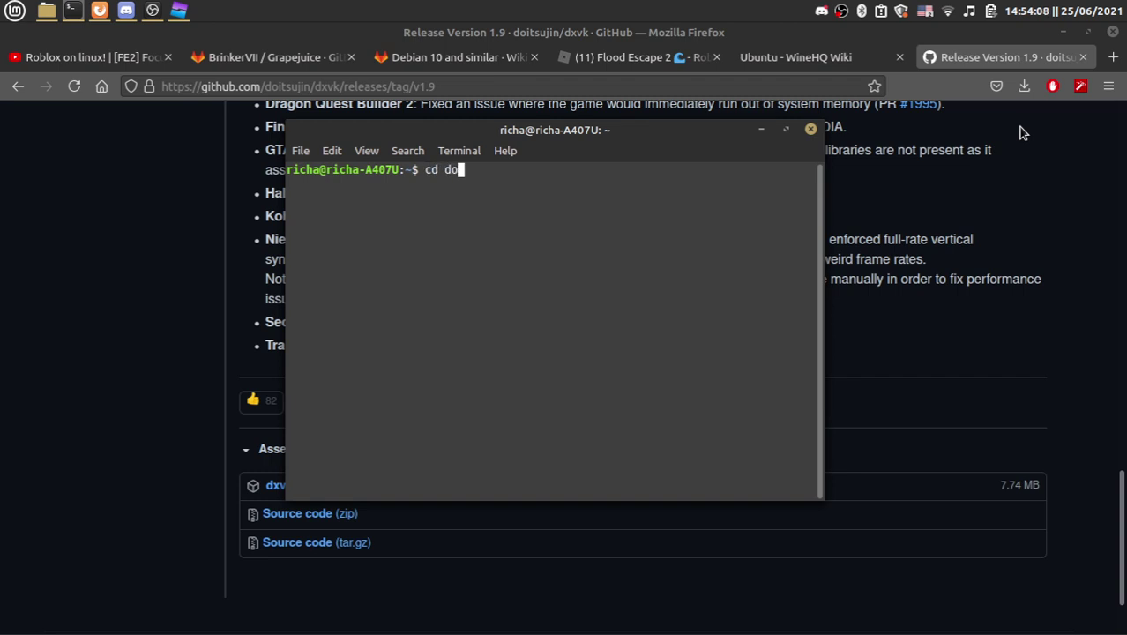
type("w")
key("BackSpace")
key("BackSpace")
key("BackSpace")
type("Dow")
key("Tab")
key("Return")
Extract dxvk-1.9.tar.gz with tar -xvf and list the contents of the Downloads folder.
type("tar -xvf ")
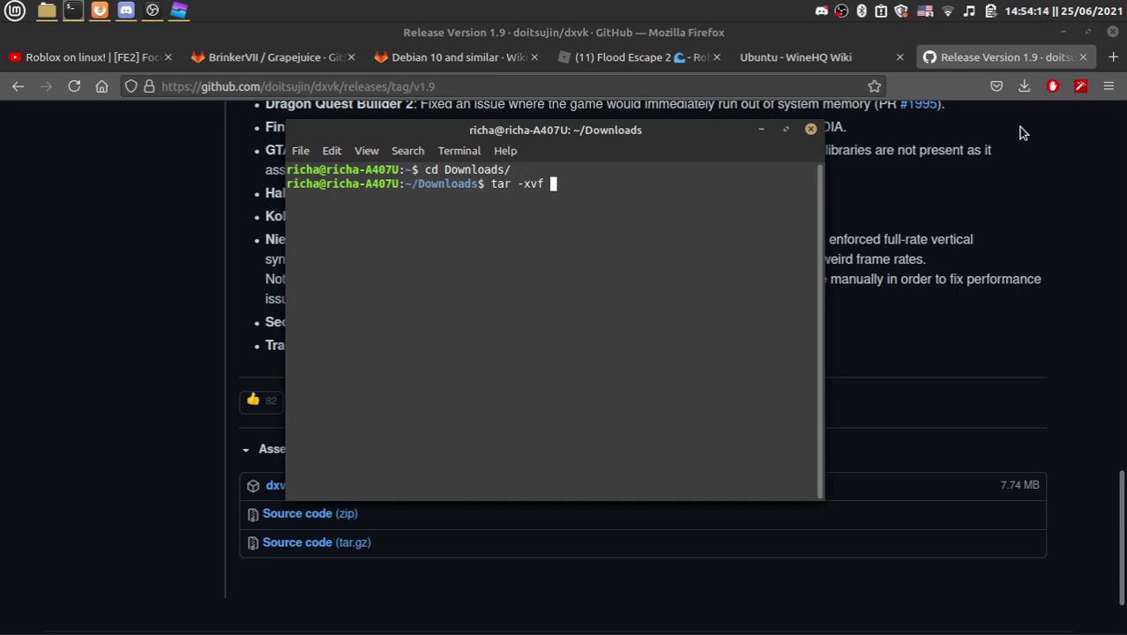
type("dx")
key("Tab")
key("Return")
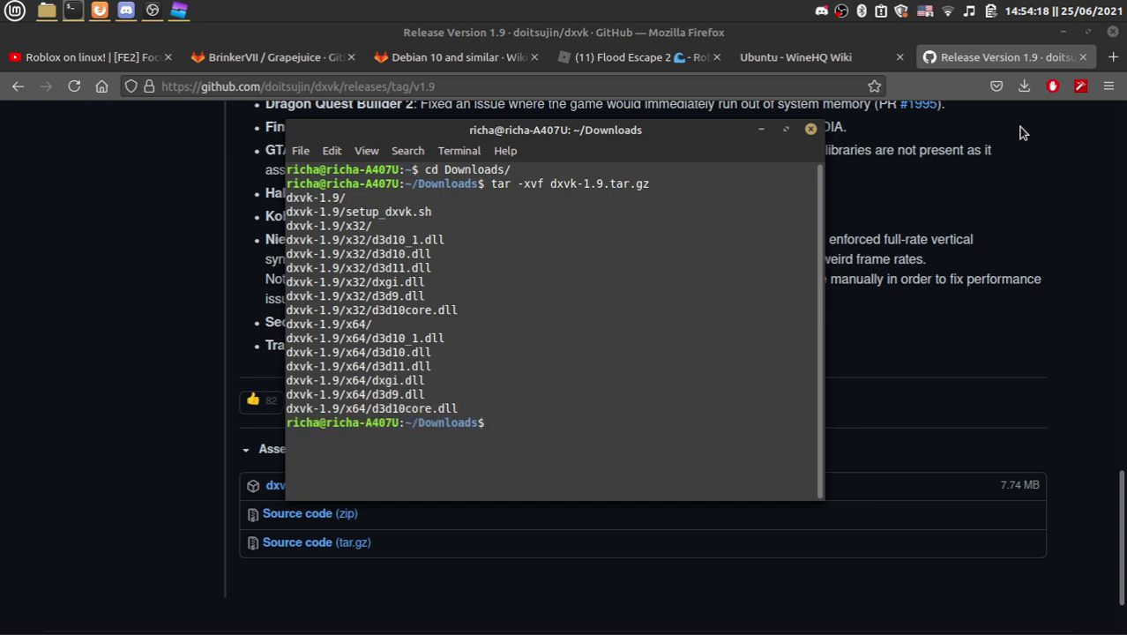
type("ls")
key("Return")
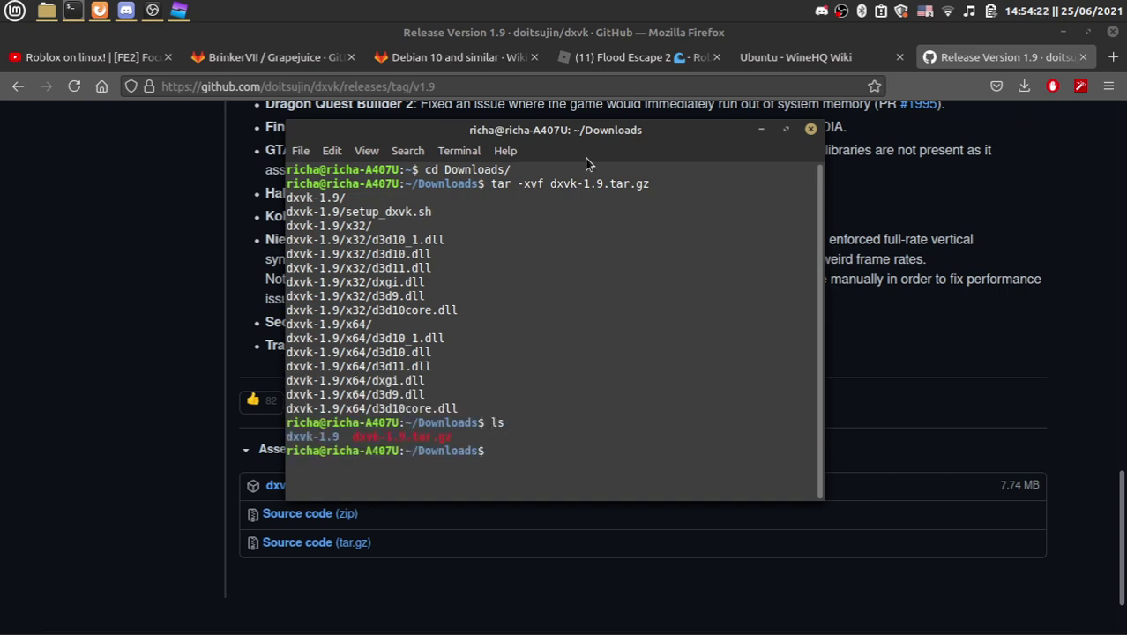
Consult the How to use section of the DXVK repository page, and export WINEPREFIX in the terminal as the home folder's .local/share/grapejuice/wineprefix path.
left_click(17, 86)
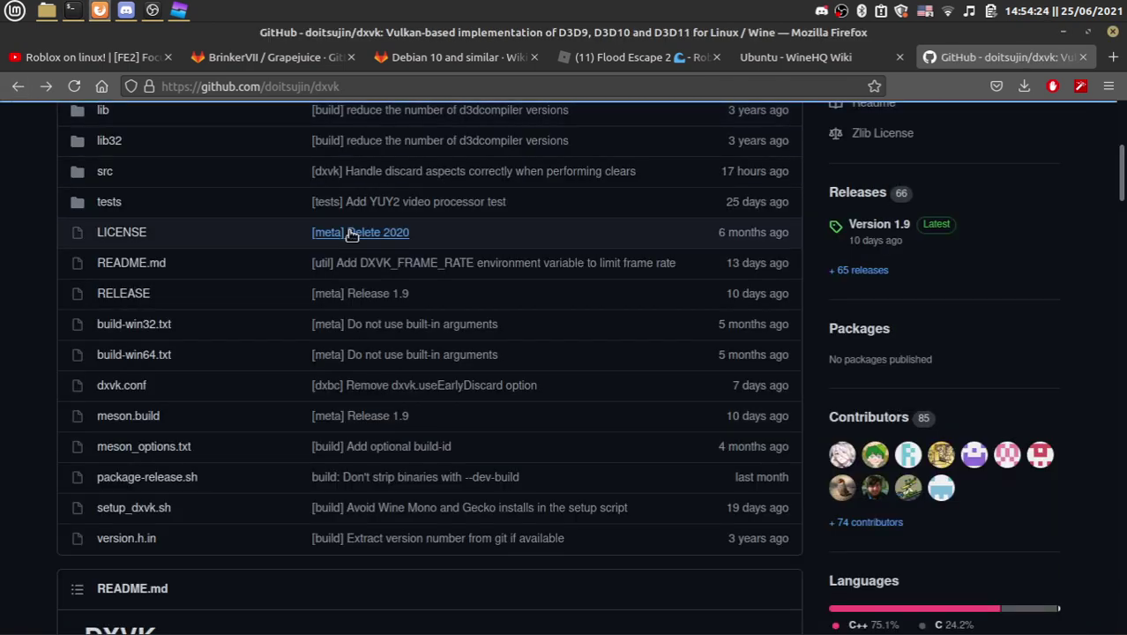
scroll(349, 236, "down", 4)
scroll(348, 236, "down", 3)
key("alt+Tab")
type("ex")
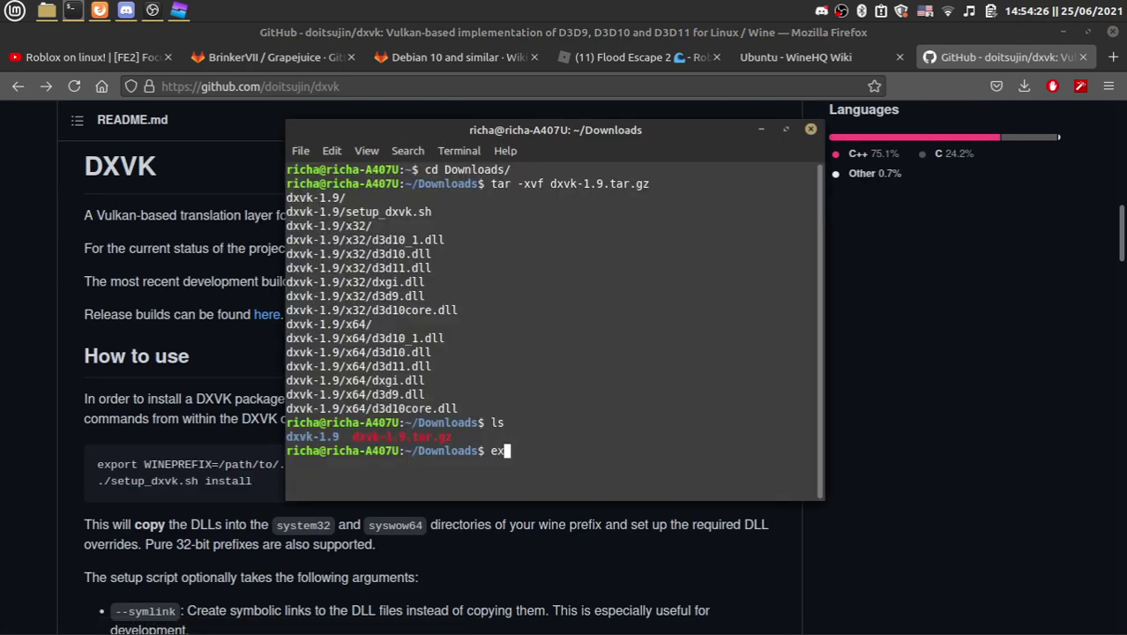
type("port WINEPREFIX=")
type("/home/richa/.local/share/grapejuice/wineprefix")
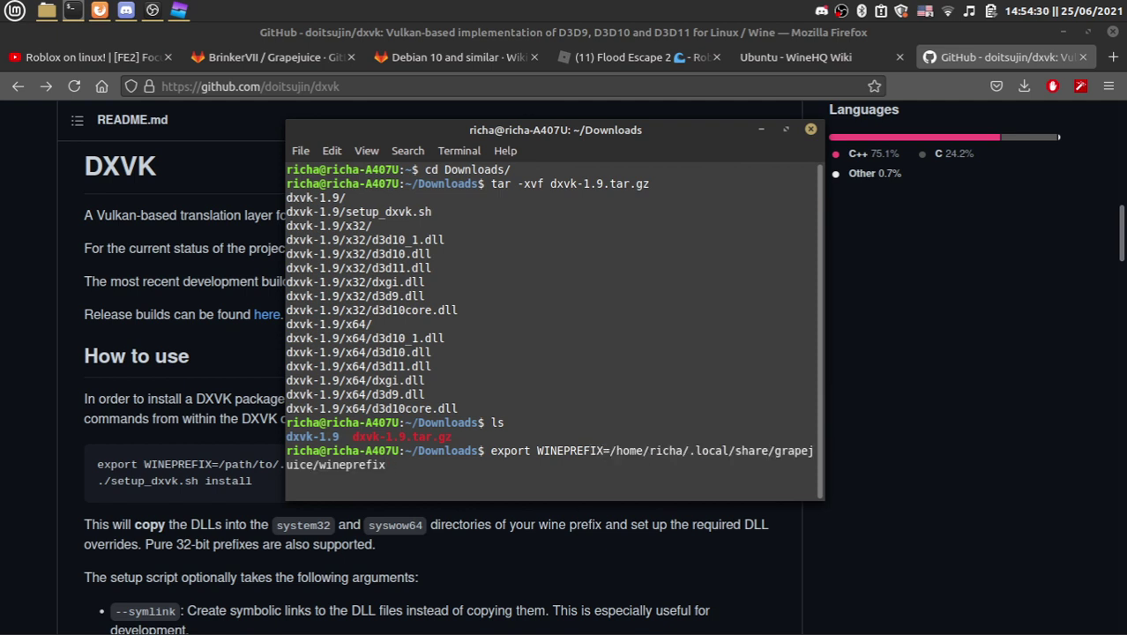
key("Return")
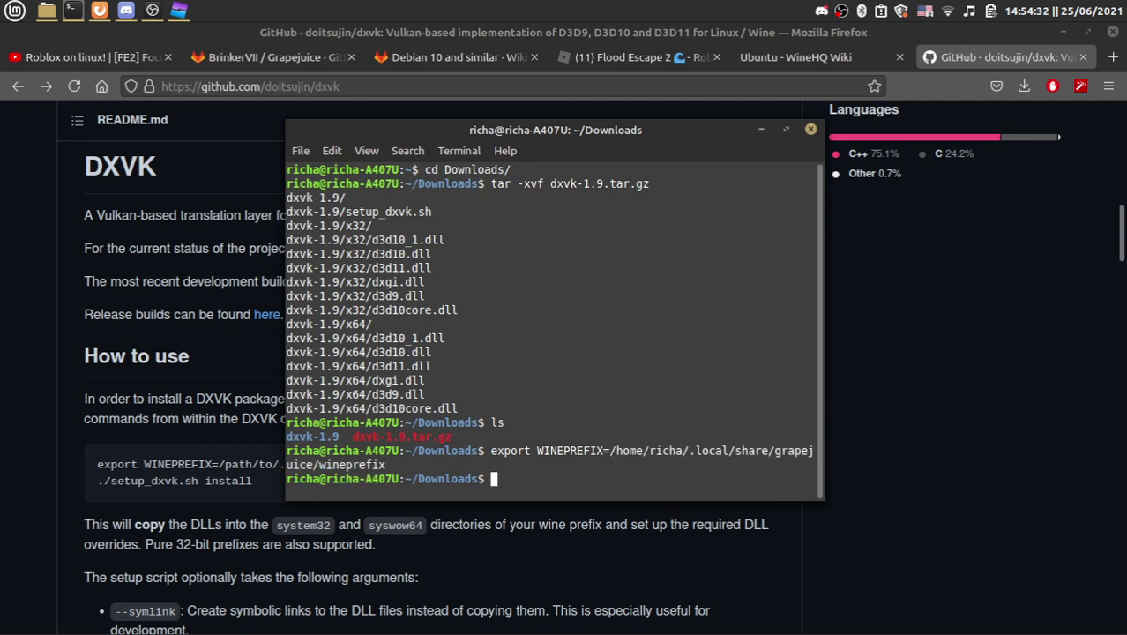
Clear the started setup command and change into the extracted dxvk-1.9 directory.
type("./setu")
key("BackSpace")
key("BackSpace")
key("BackSpace")
key("BackSpace")
key("BackSpace")
type("cd d")
key("Tab")
key("Return")
Run ./setup_dxvk.sh install and close the Grapejuice window while the script is running.
type("./setu")
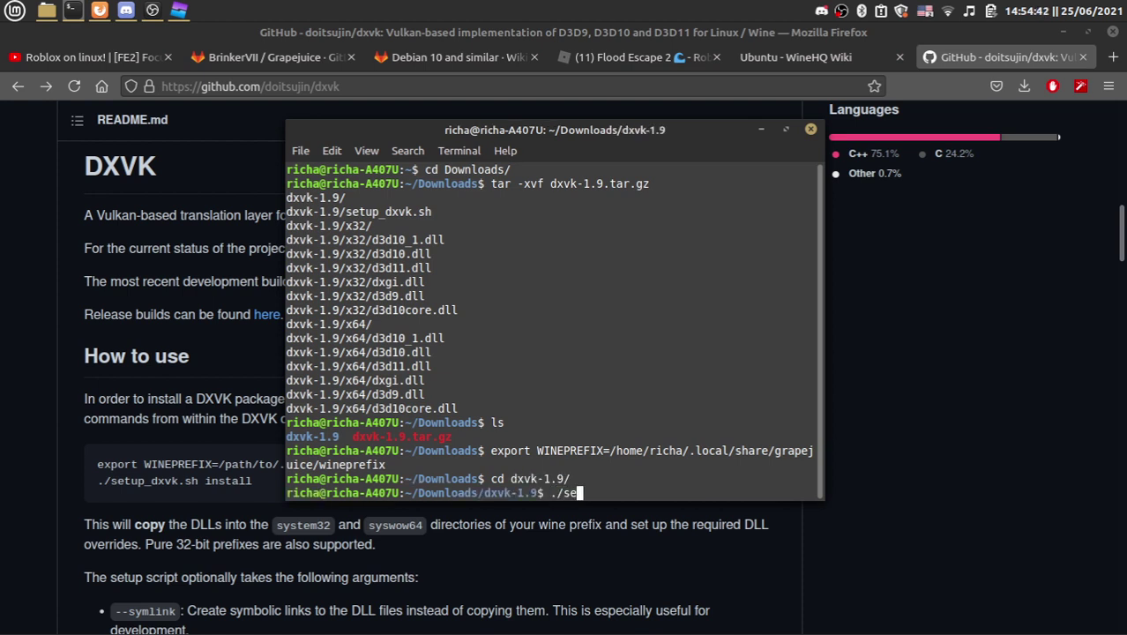
key("Tab")
type("install")
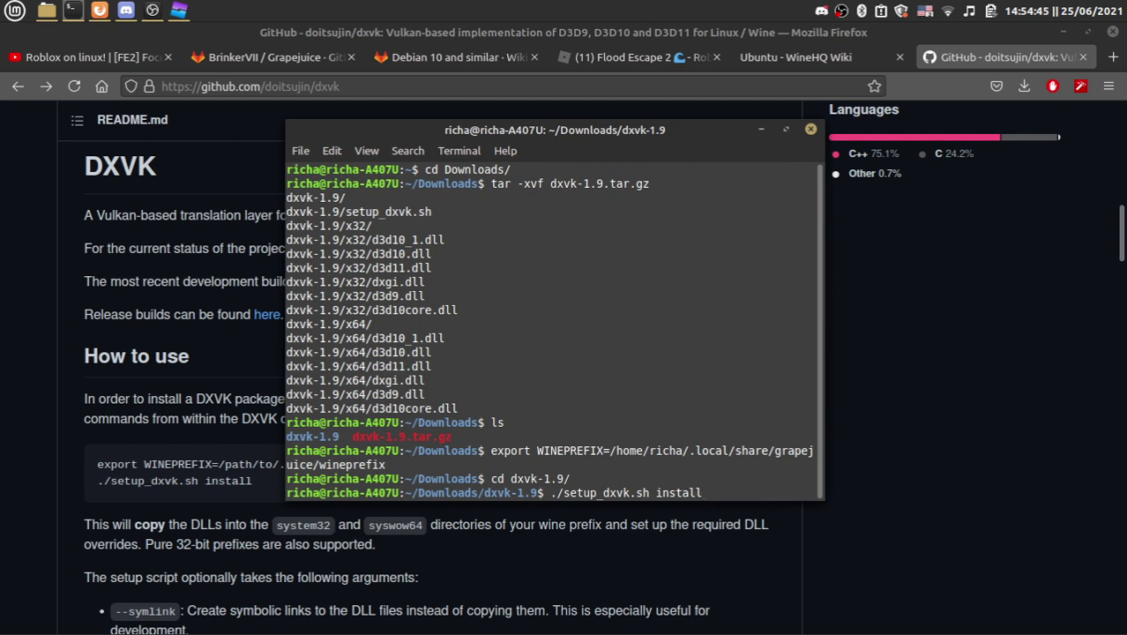
key("Return")
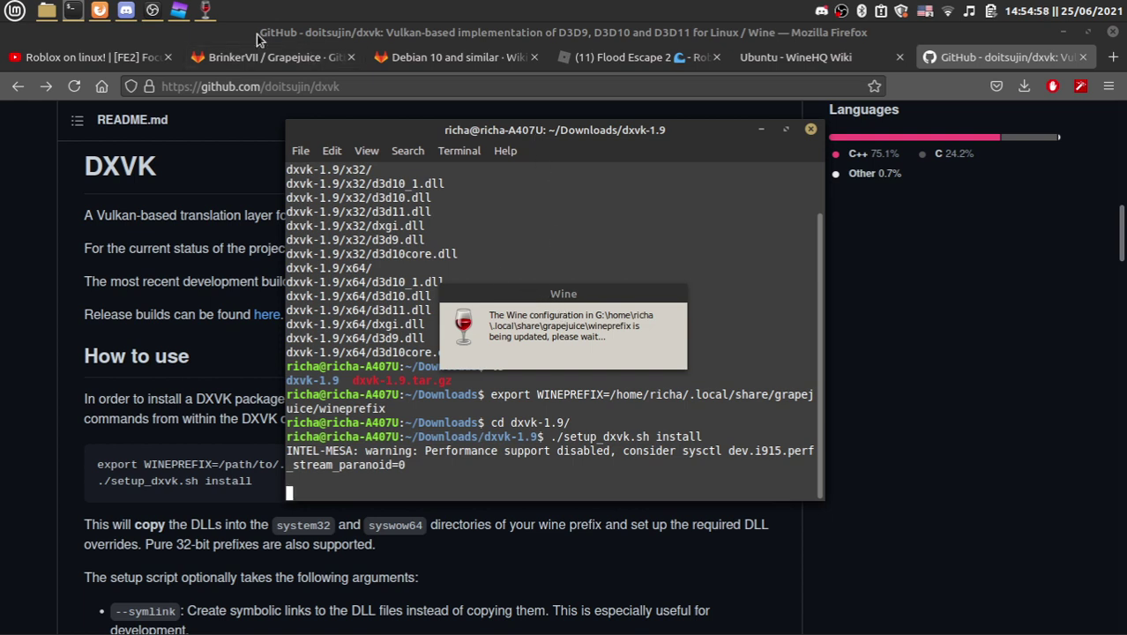
left_click(173, 21)
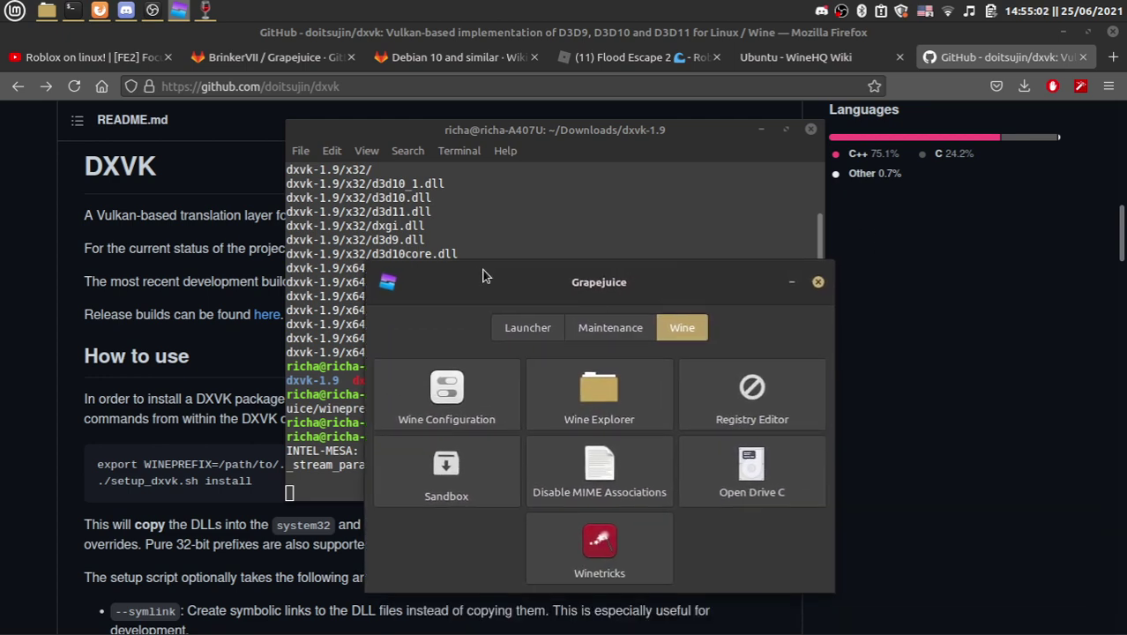
left_click(818, 282)
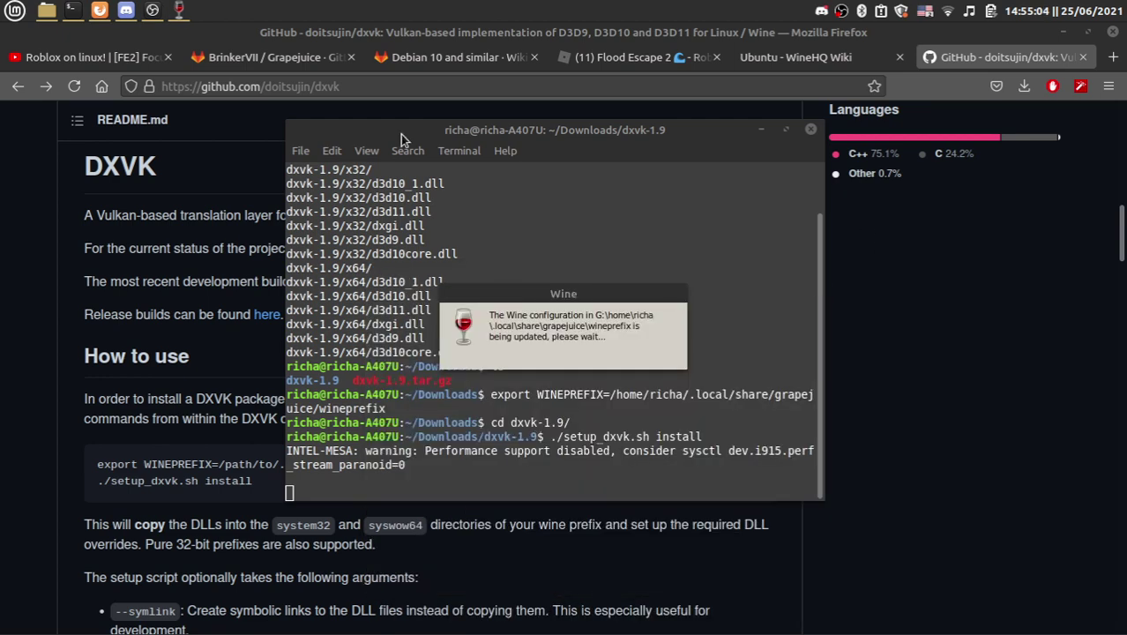
left_click(153, 9)
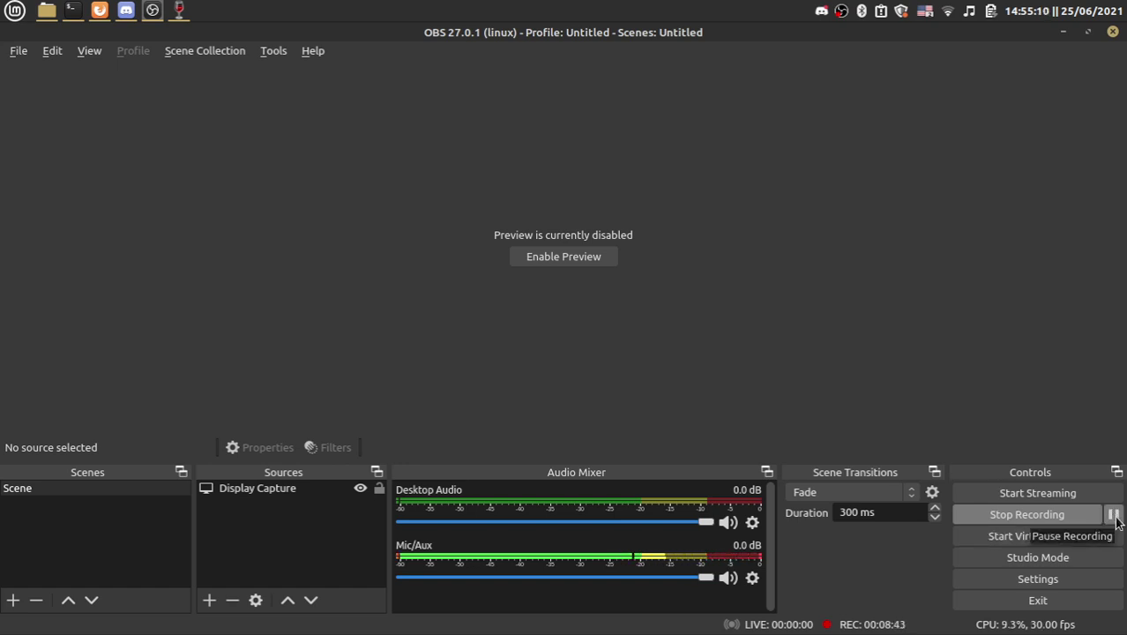
left_click(1114, 518)
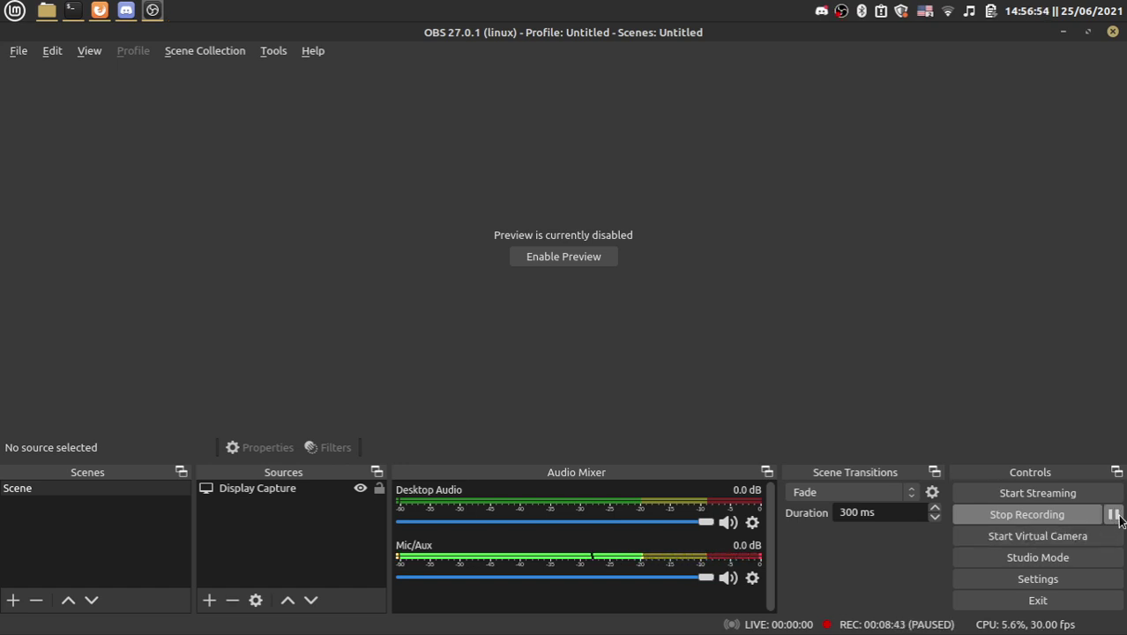
left_click(1114, 518)
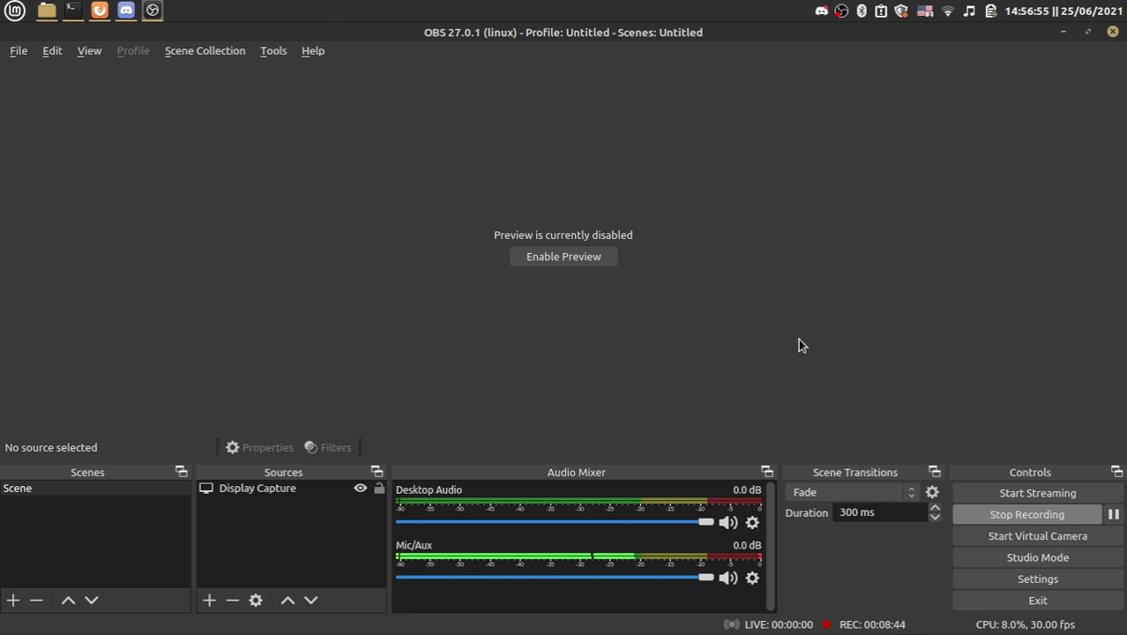
Return to the Flood Escape 2 page in Firefox and launch the game.
left_click(107, 12)
left_click(604, 57)
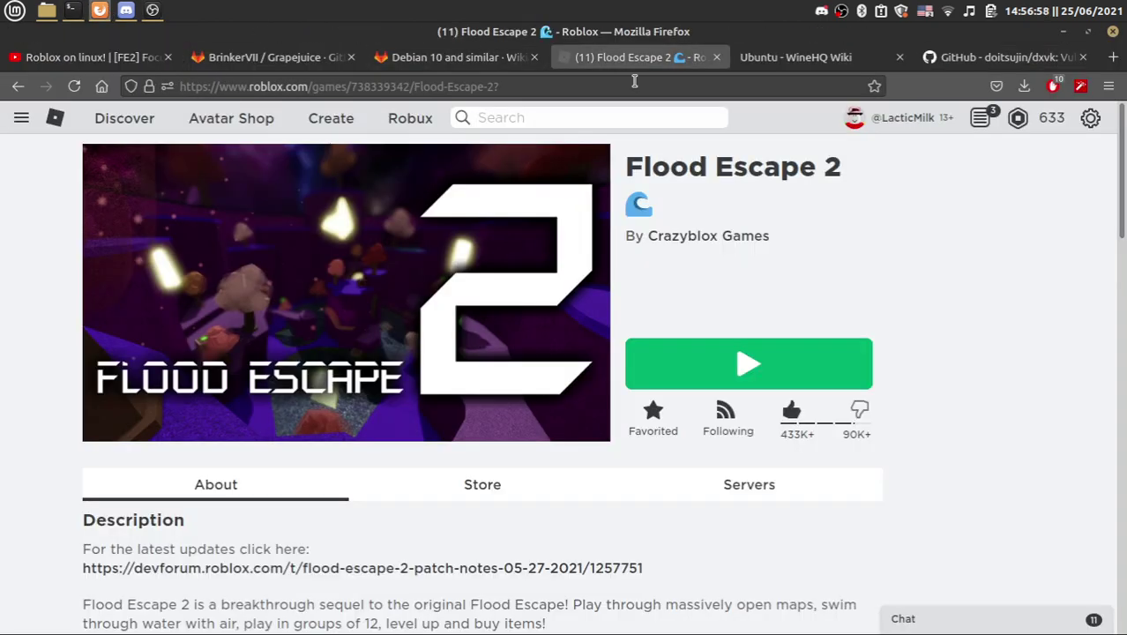
left_click(812, 363)
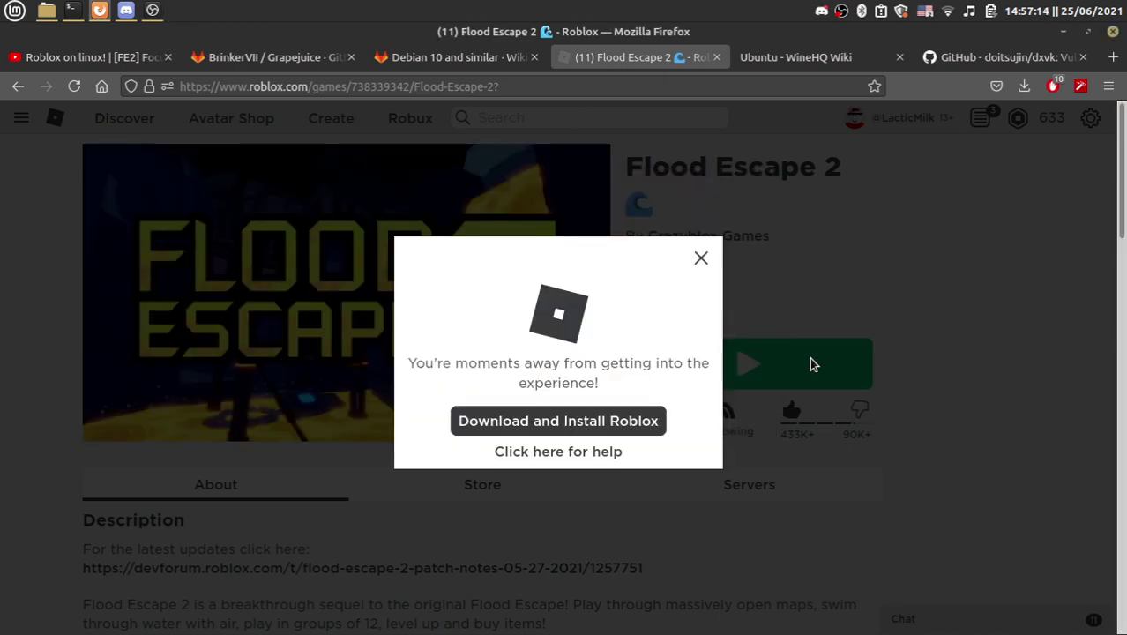
left_click(811, 360)
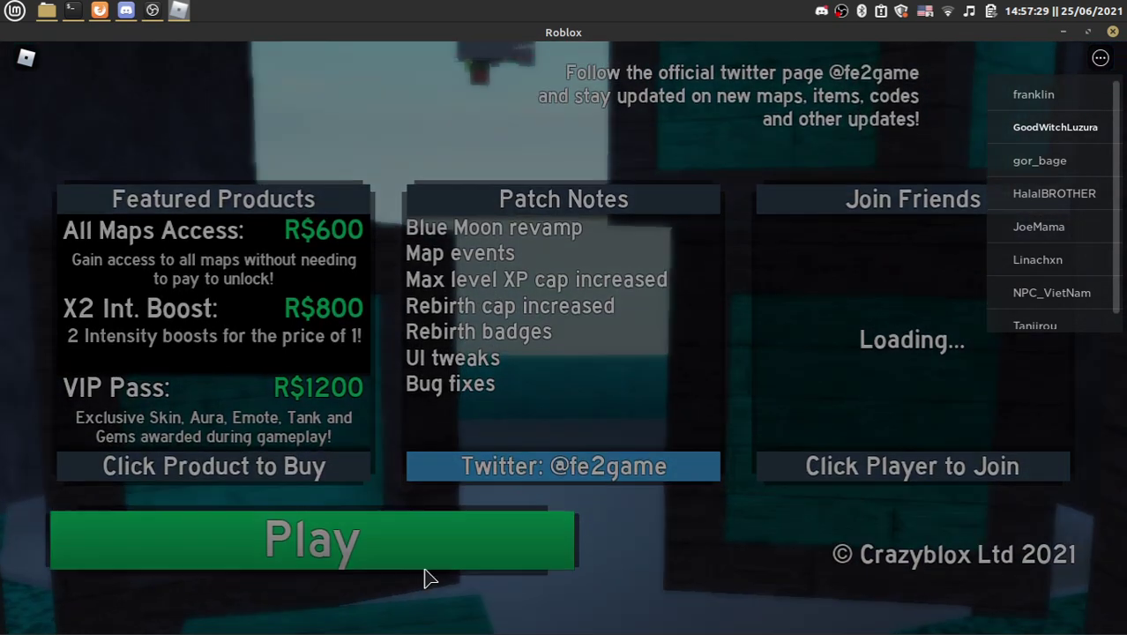
Start playing from the Flood Escape 2 title screen and dismiss the Daily Bonus and Goals dialogs.
left_click(437, 559)
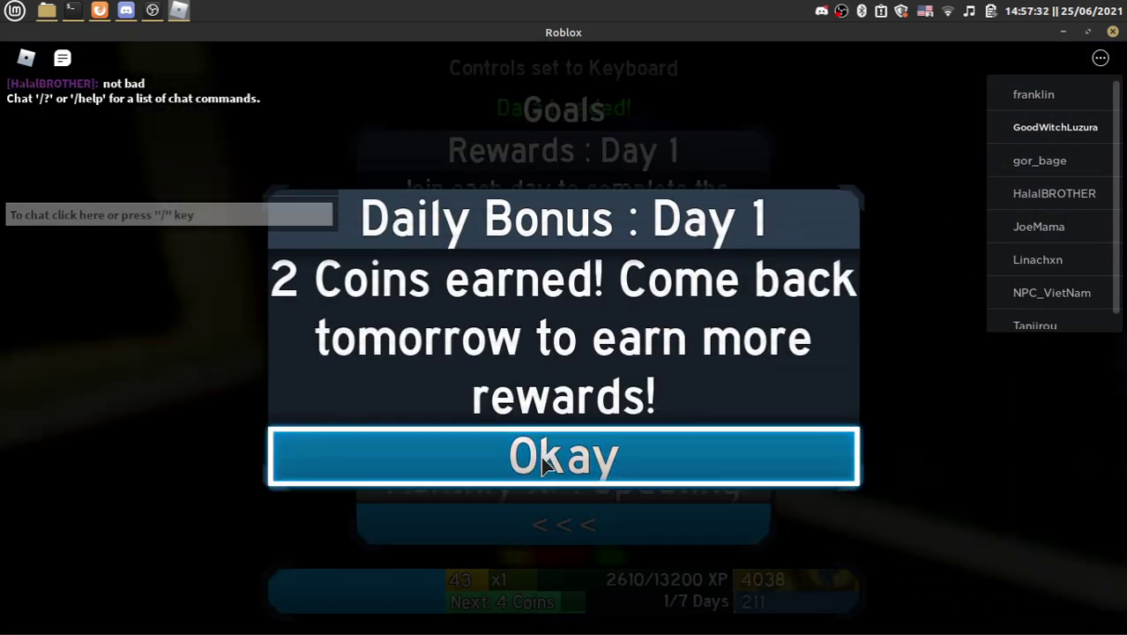
left_click(540, 460)
left_click(516, 539)
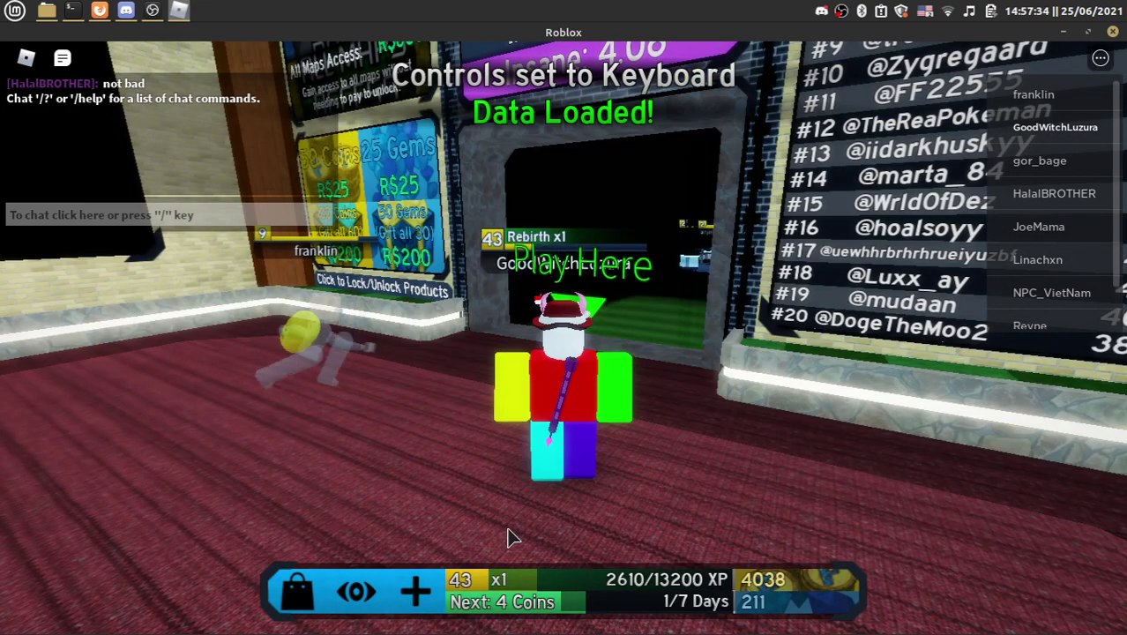
Show the graphics and timing statistics overlay in the game, and open and close the game menu.
key("shift+F2")
key("a")
key("d")
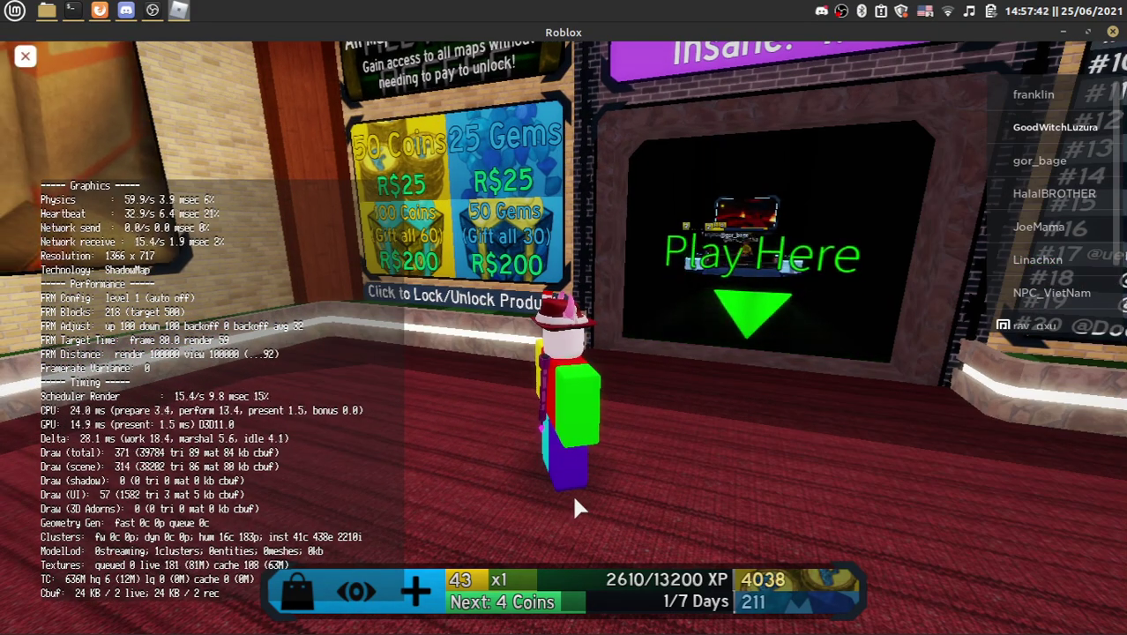
key("Escape")
key("Escape")
Walk the character around the Flood Escape 2 lobby to check rendering and frame timing in the statistics overlay.
key("a")
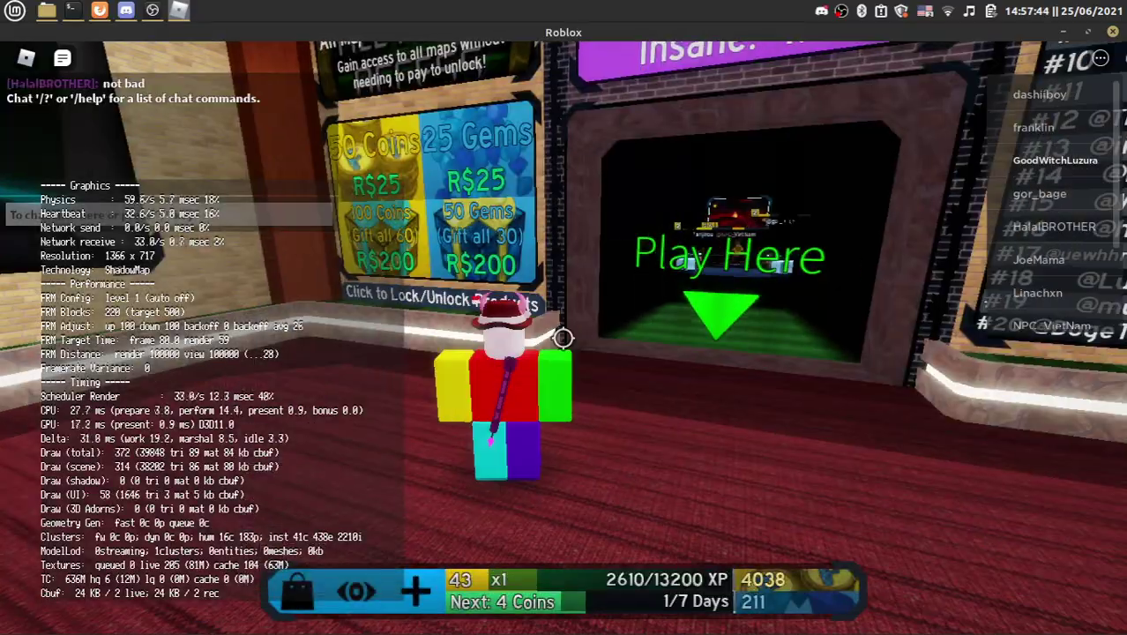
key("a")
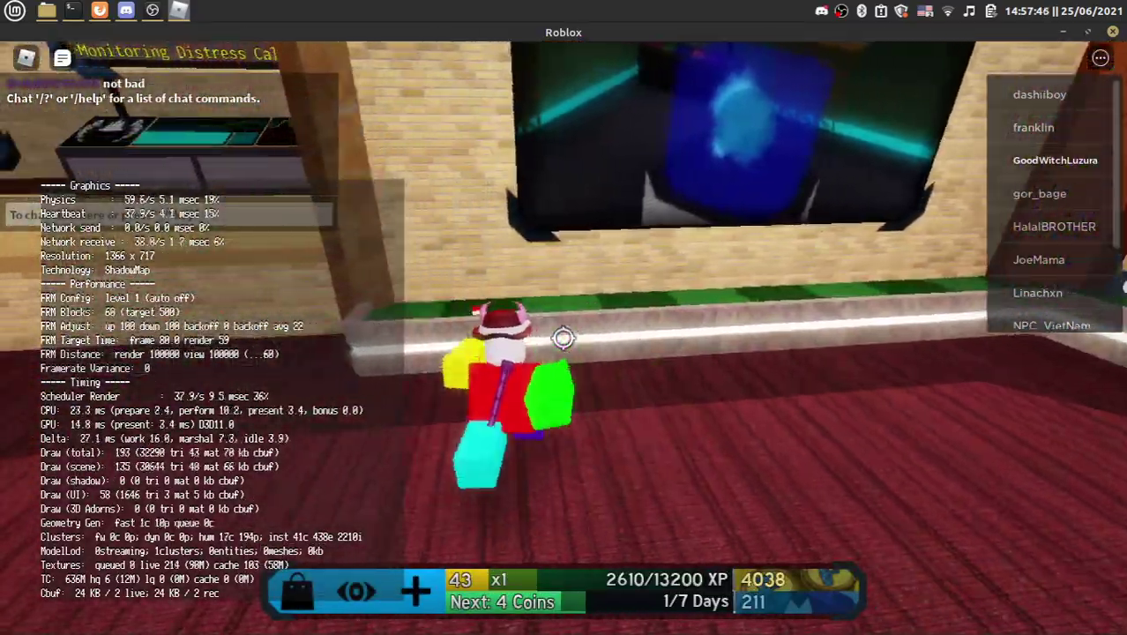
key("a")
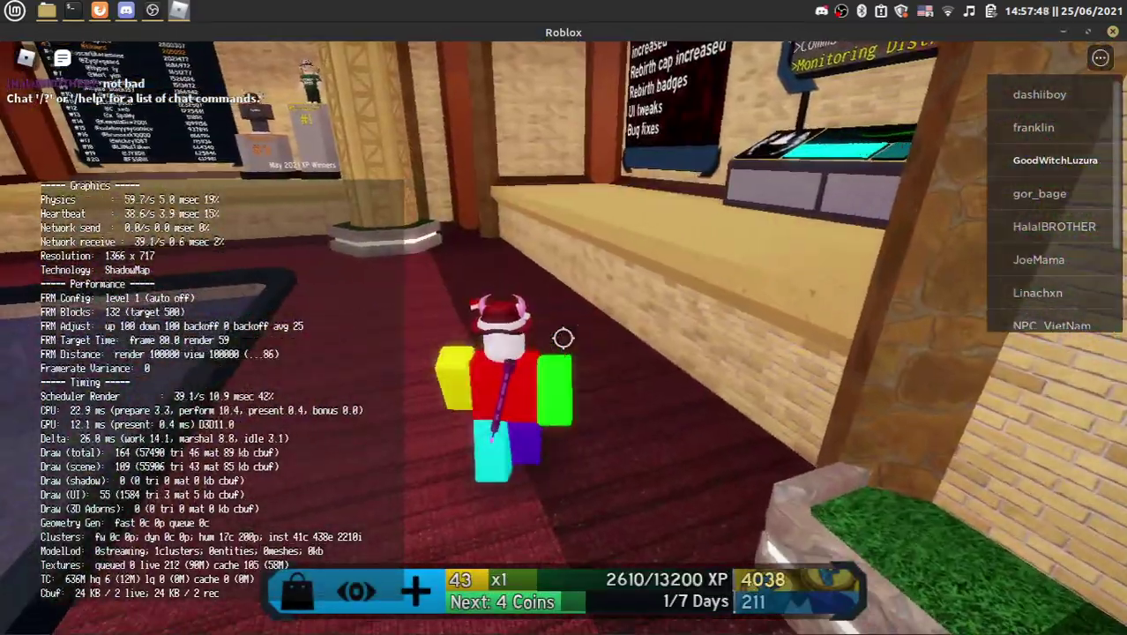
key("a")
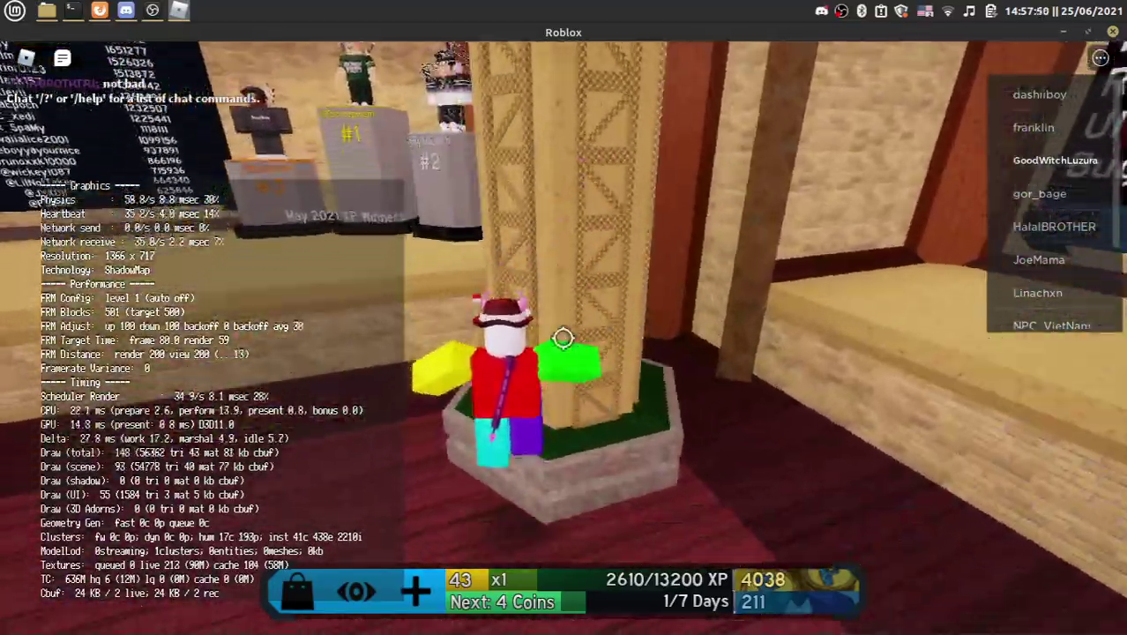
key("a")
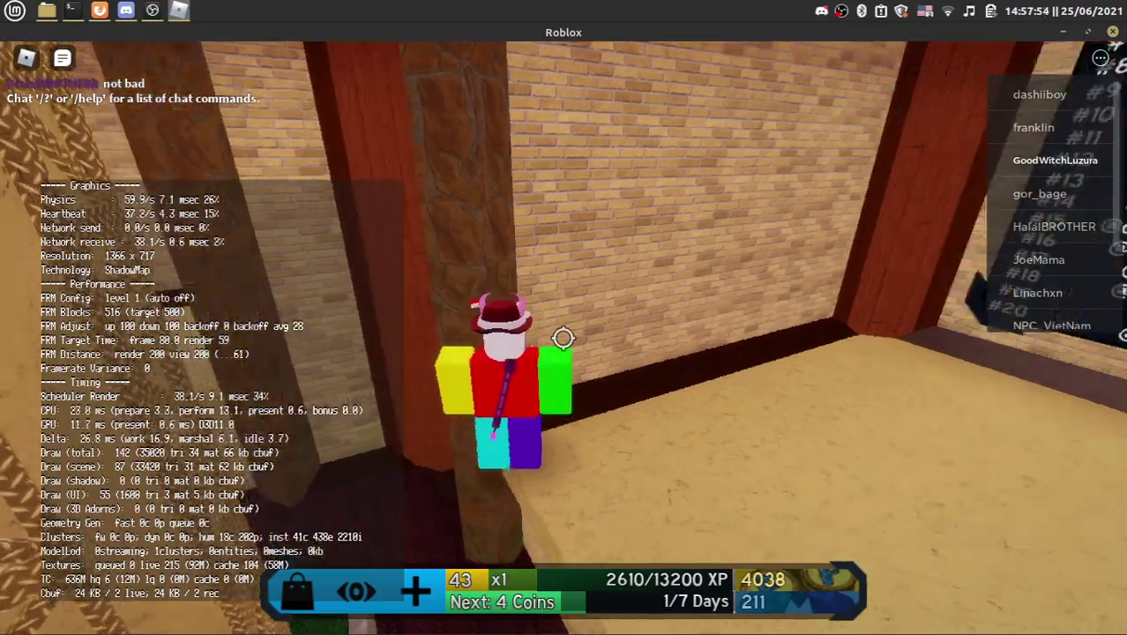
key("a")
key("a")
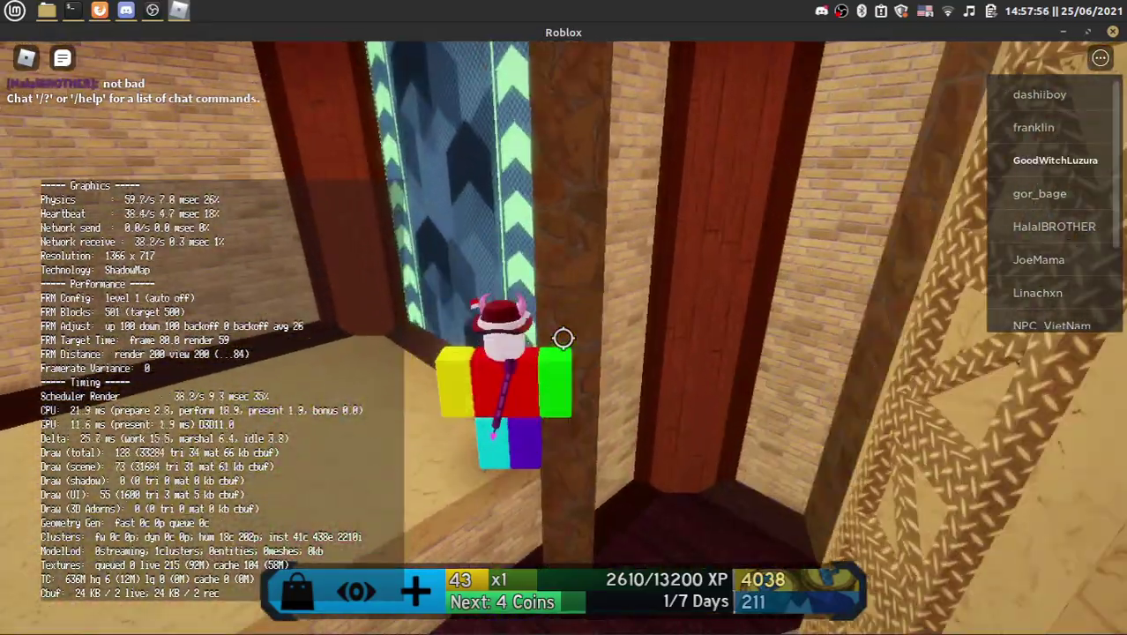
key("a")
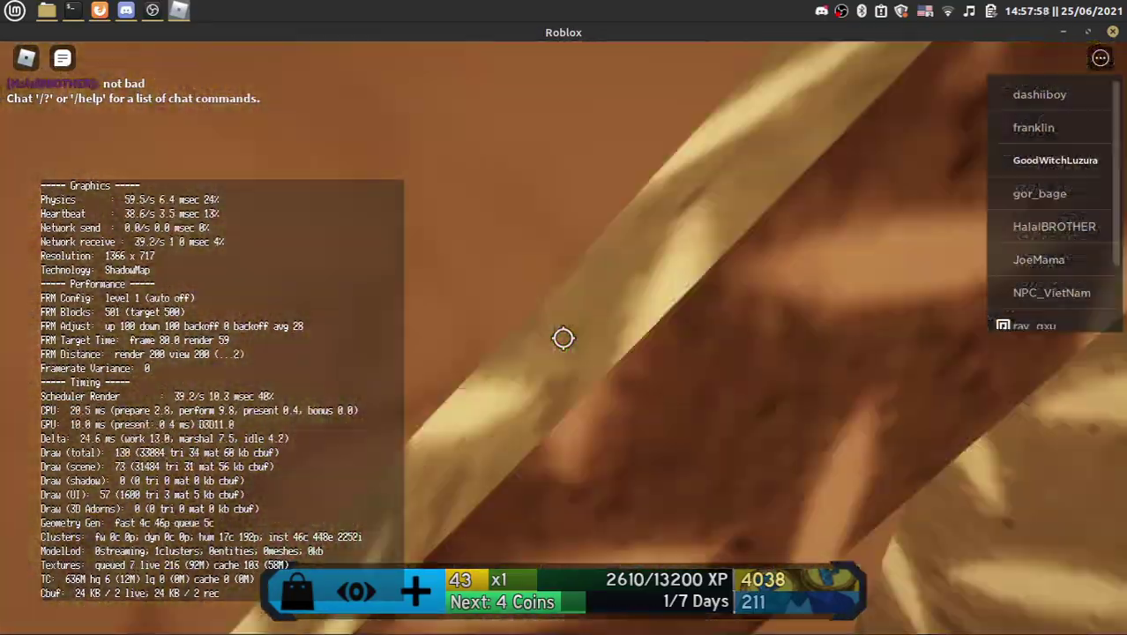
key("a")
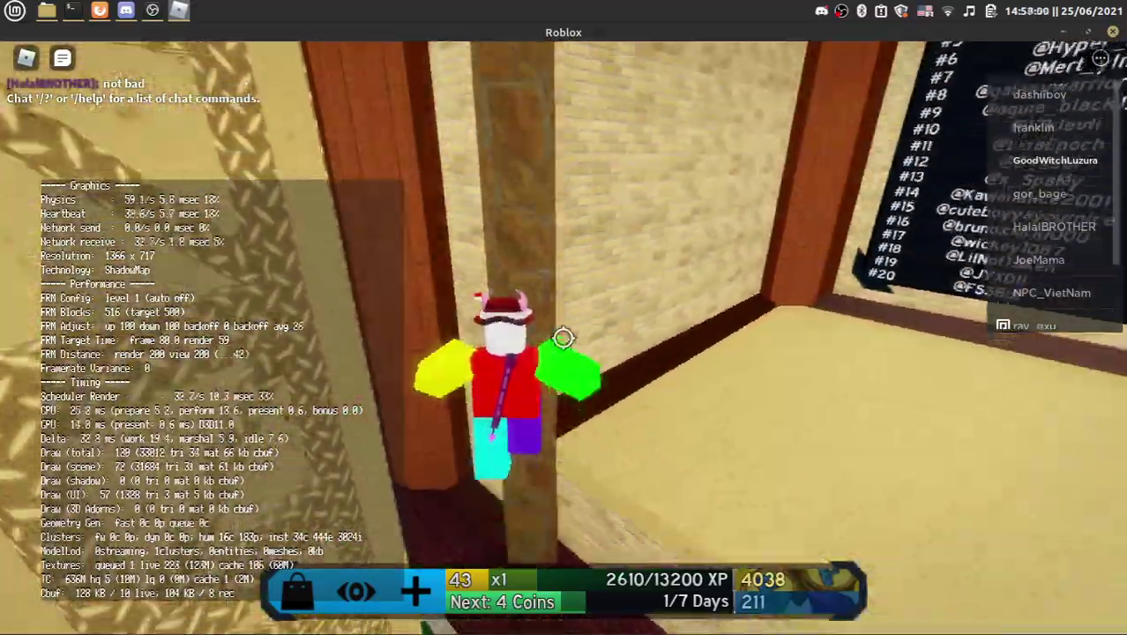
key("a")
key("w")
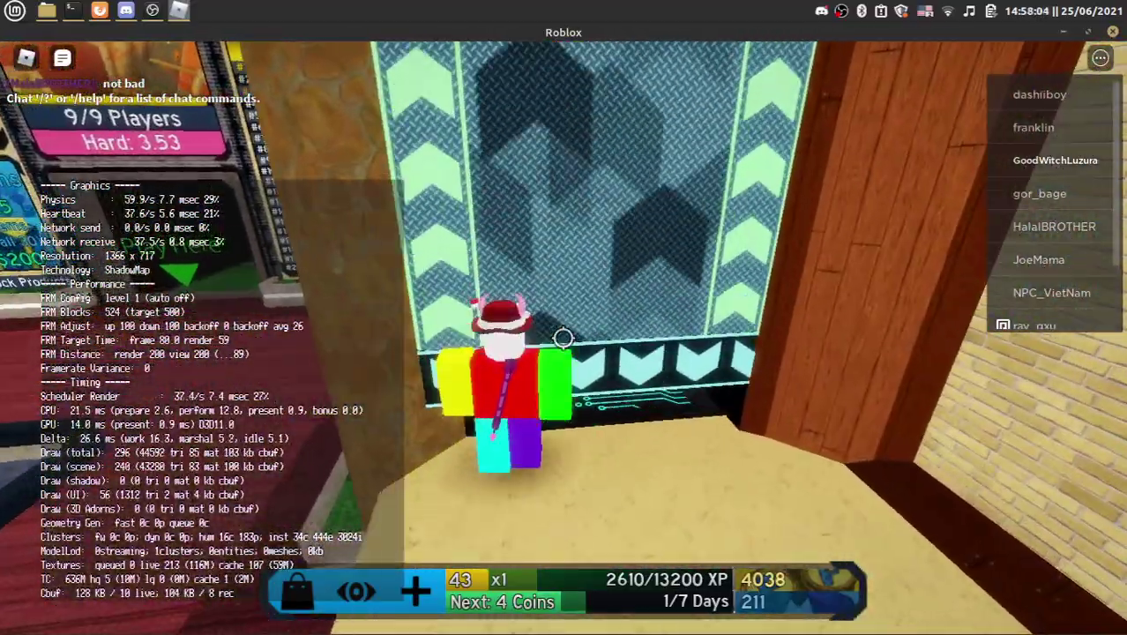
Move the character back from the arrow-patterned panel in the Flood Escape 2 lobby while watching the performance statistics.
key("s")
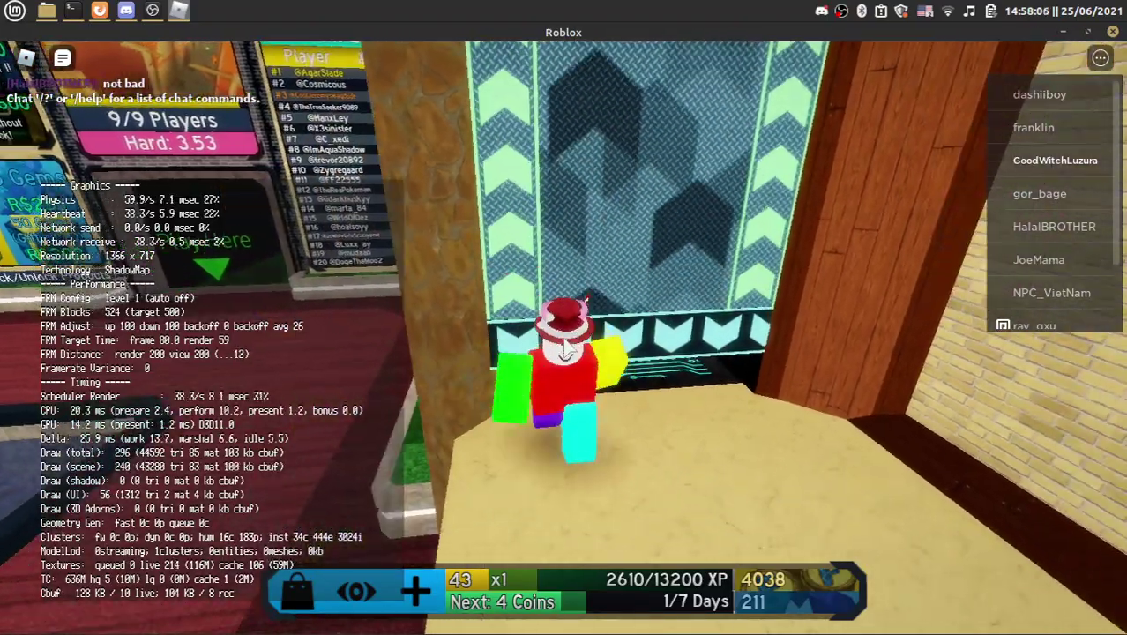
key("s")
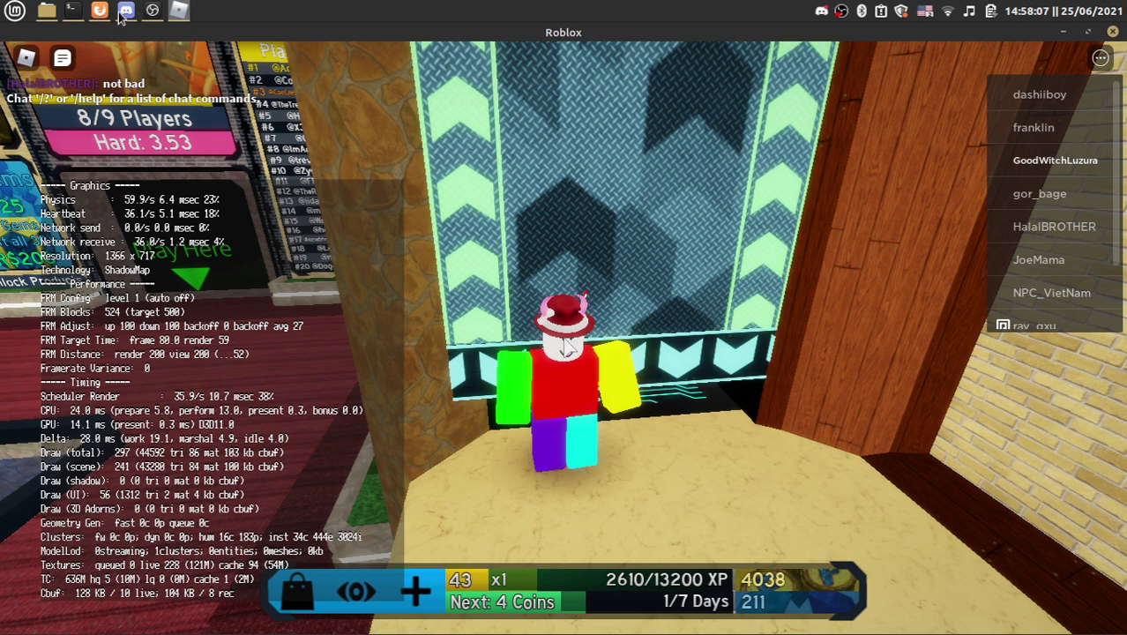
Switch to Discord and read the y-mouse-bad channel's messages about applying the BrinkerVII-FixMouseJank.mypatch patch to Wine.
mouse_move(128, 16)
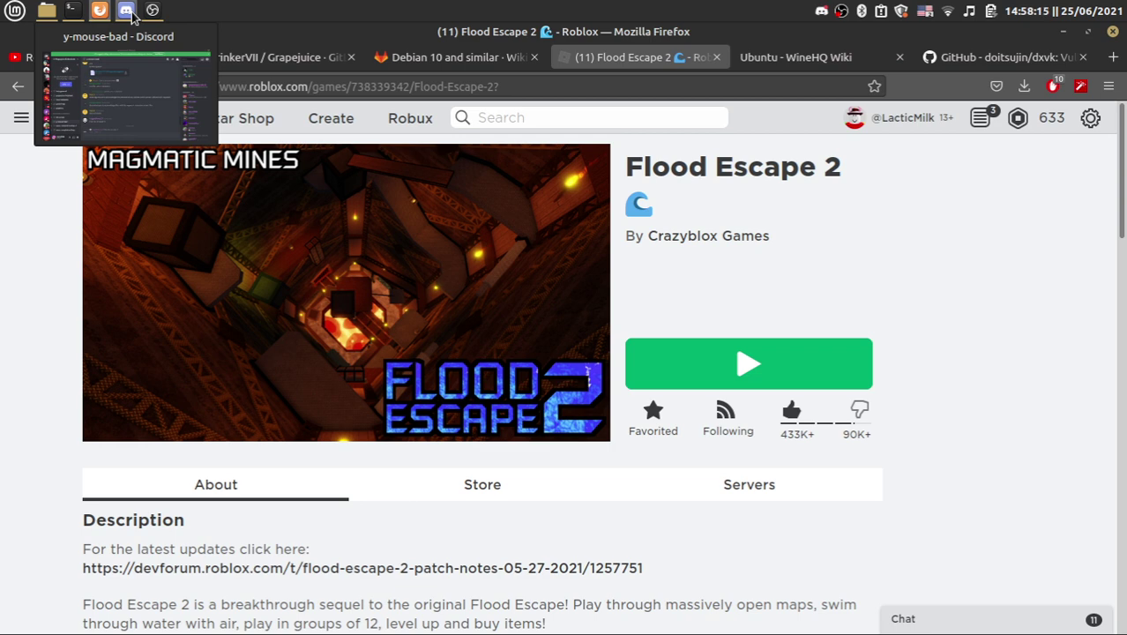
key("alt+Tab")
key("alt+Tab")
key("alt+Tab")
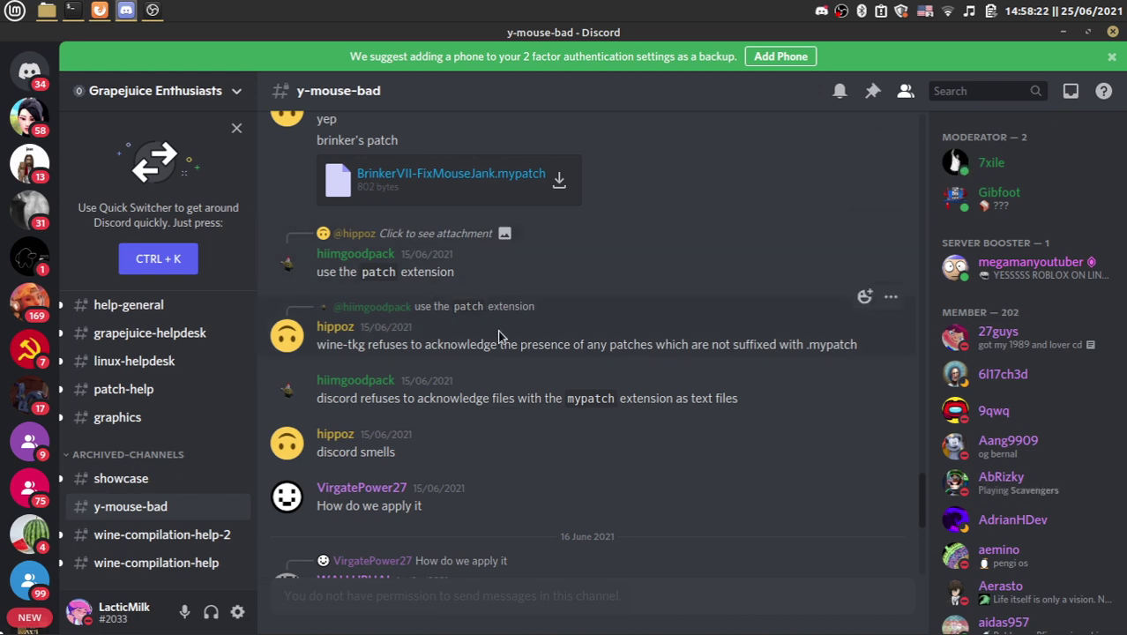
scroll(580, 412, "down", 1)
scroll(579, 412, "down", 5)
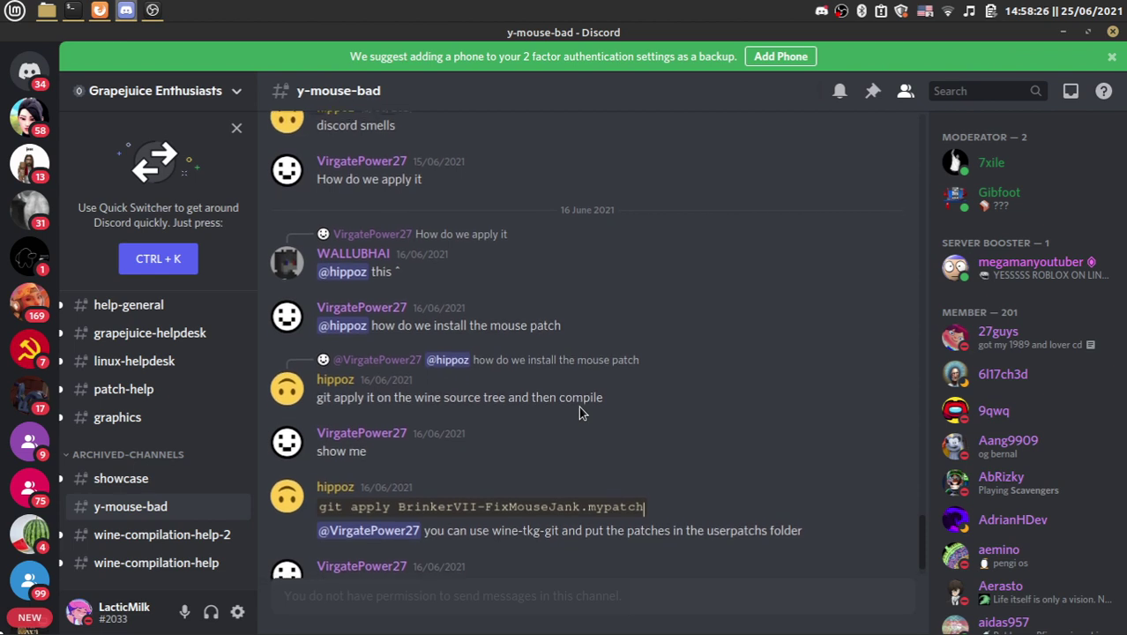
scroll(580, 412, "down", 1)
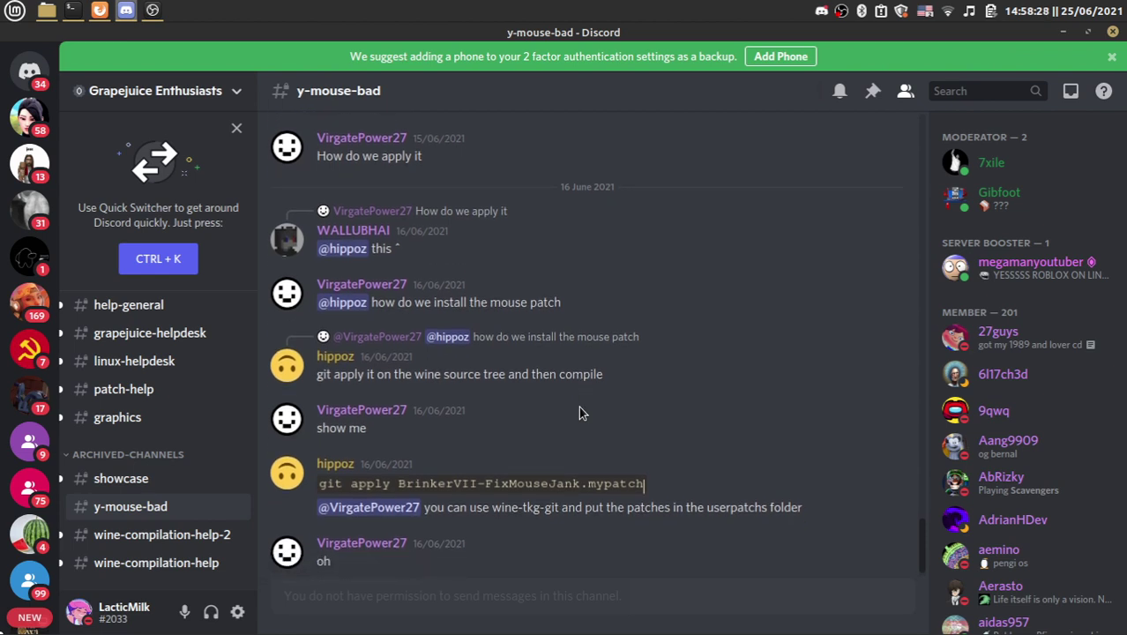
scroll(579, 412, "down", 1)
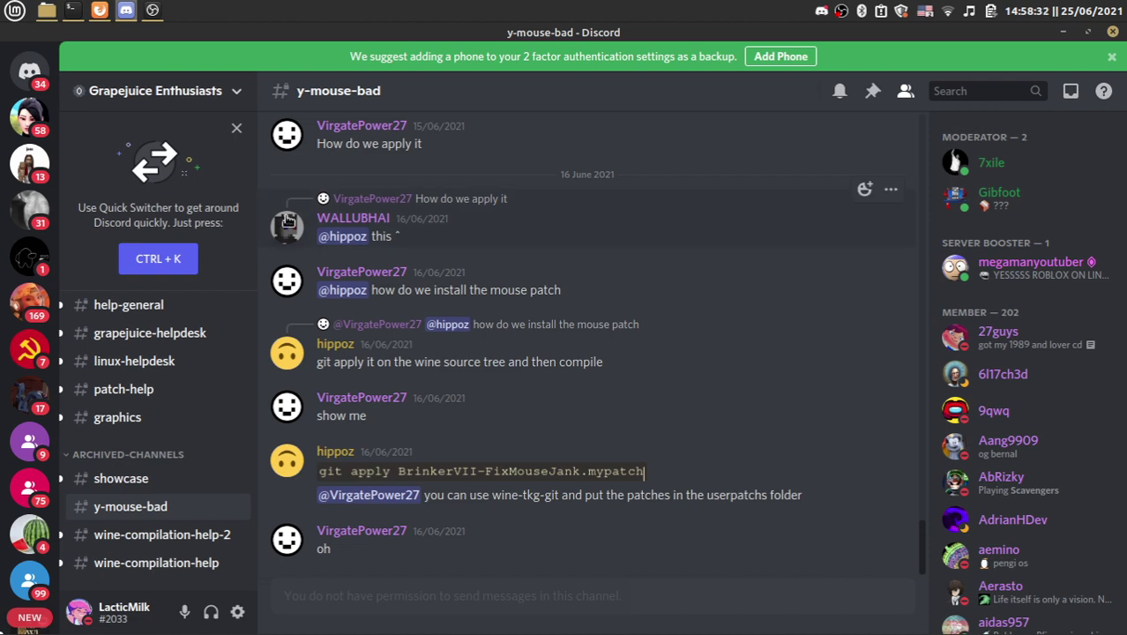
Switch to the OBS window.
left_click(153, 10)
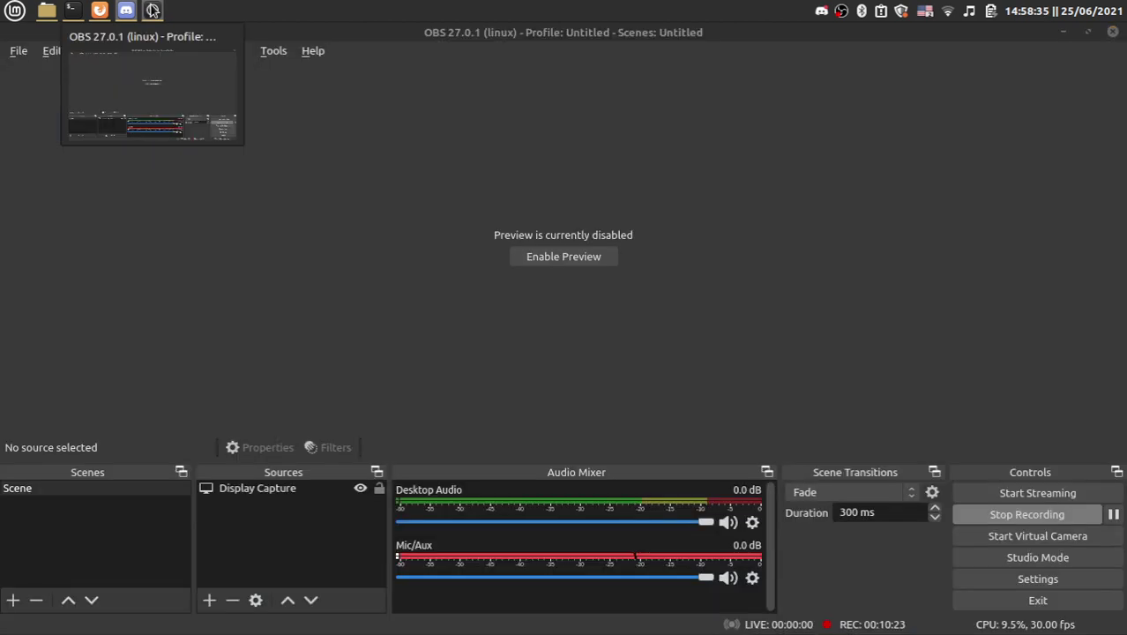